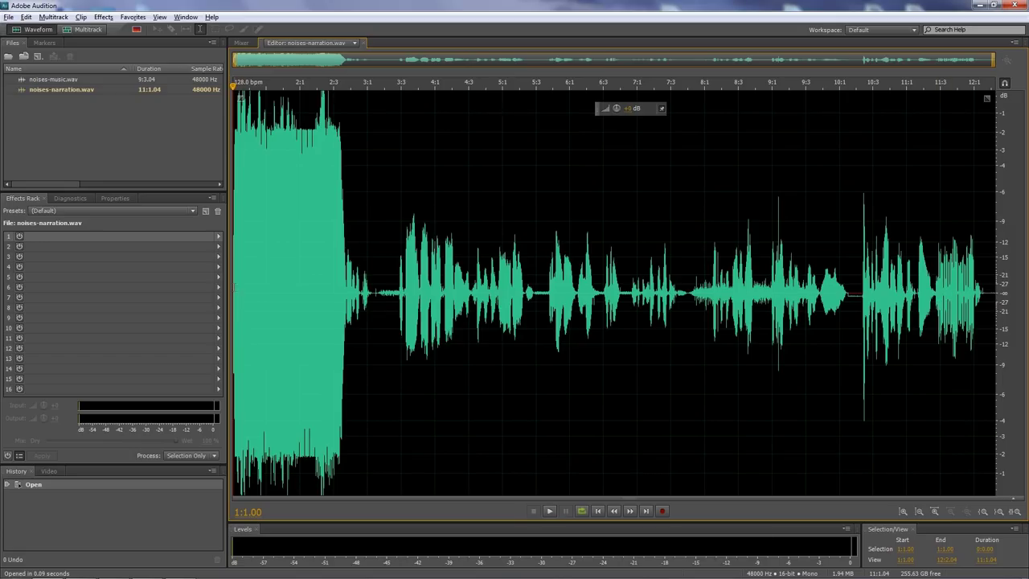
Play noises-narration.wav from the start in short stretches to listen to the opening hum and the noises that follow
{"action": "key", "text": "space"}
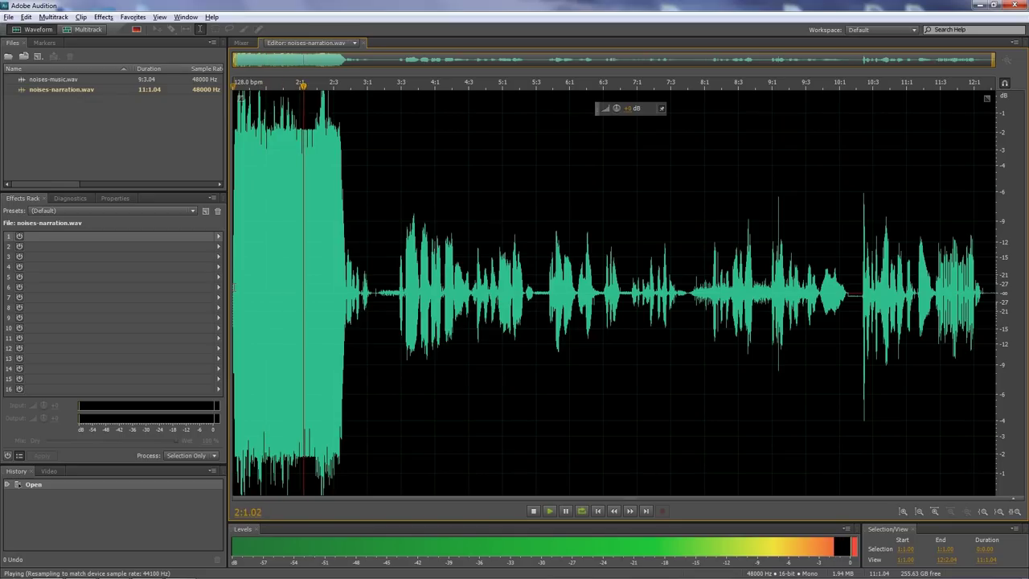
{"action": "key", "text": "space"}
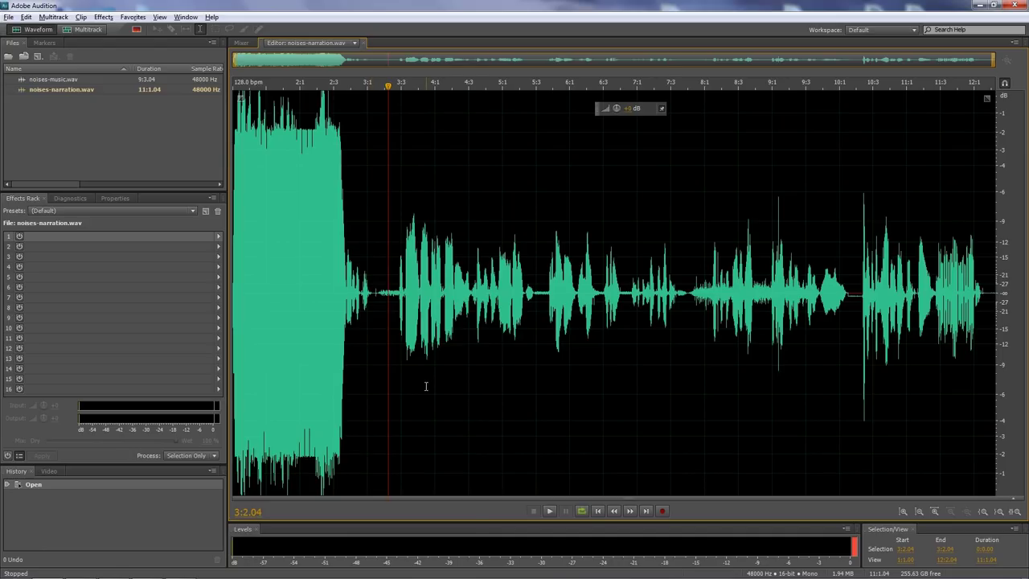
{"action": "key", "text": "space"}
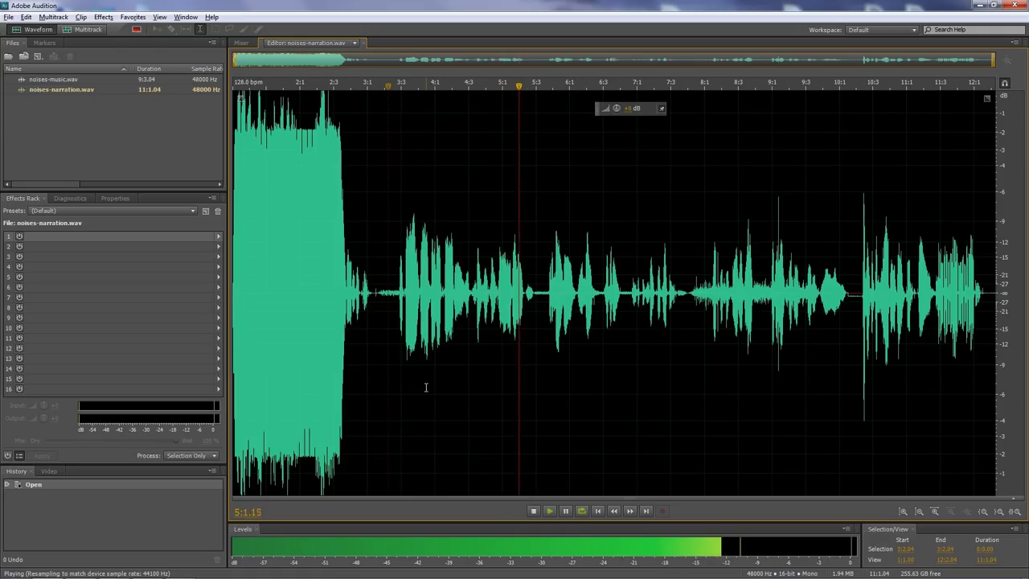
{"action": "key", "text": "space"}
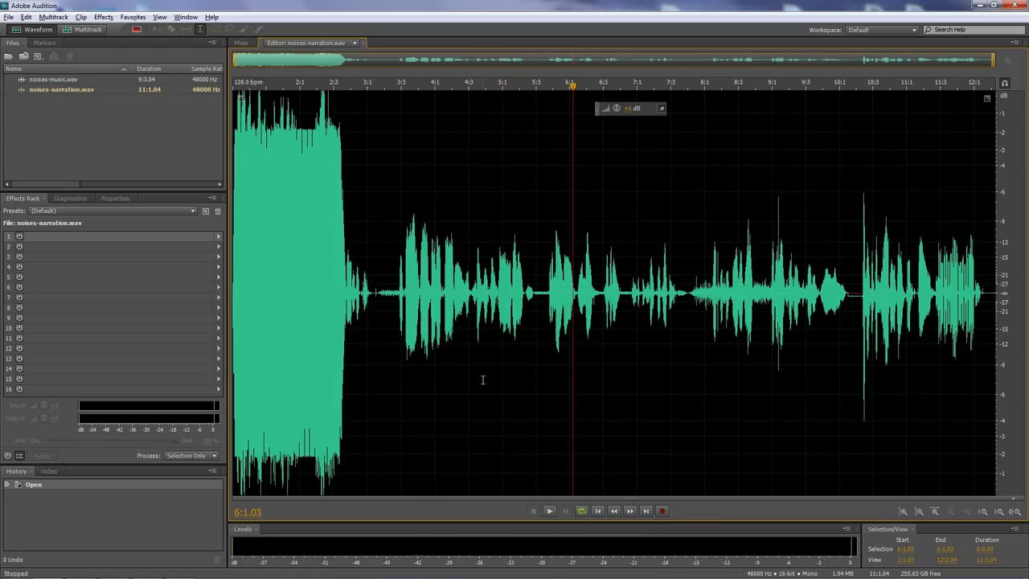
{"action": "key", "text": "space"}
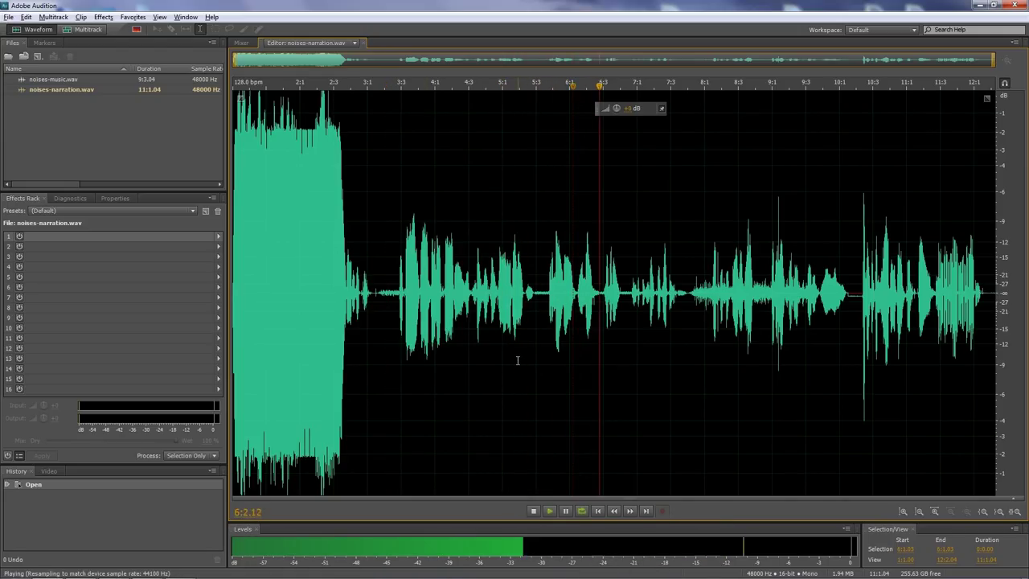
{"action": "key", "text": "space"}
Listen to the second half of the narration from about 7:1, then from the gap just after 10:1
{"action": "left_click", "coordinate": [634, 376]}
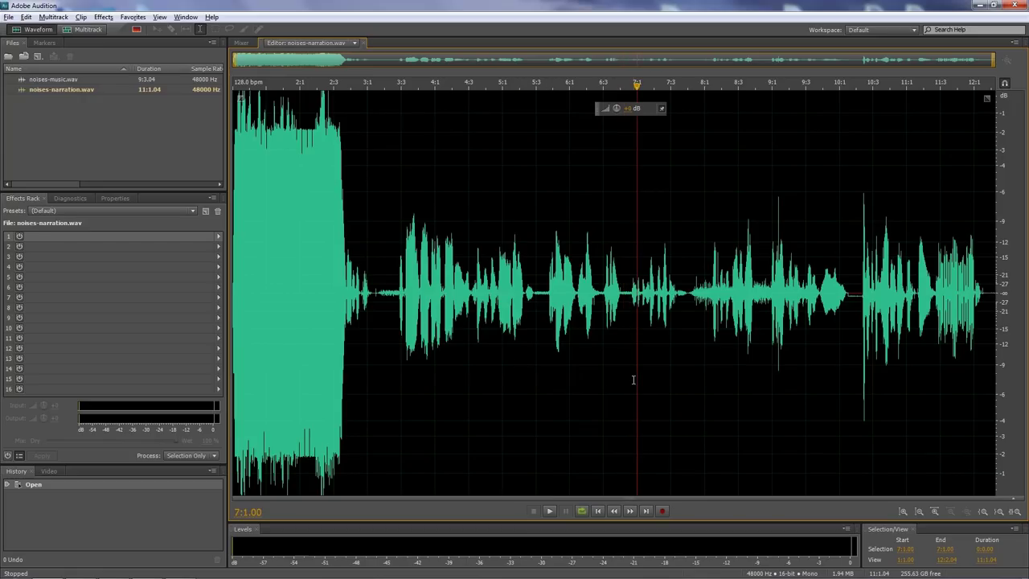
{"action": "key", "text": "space"}
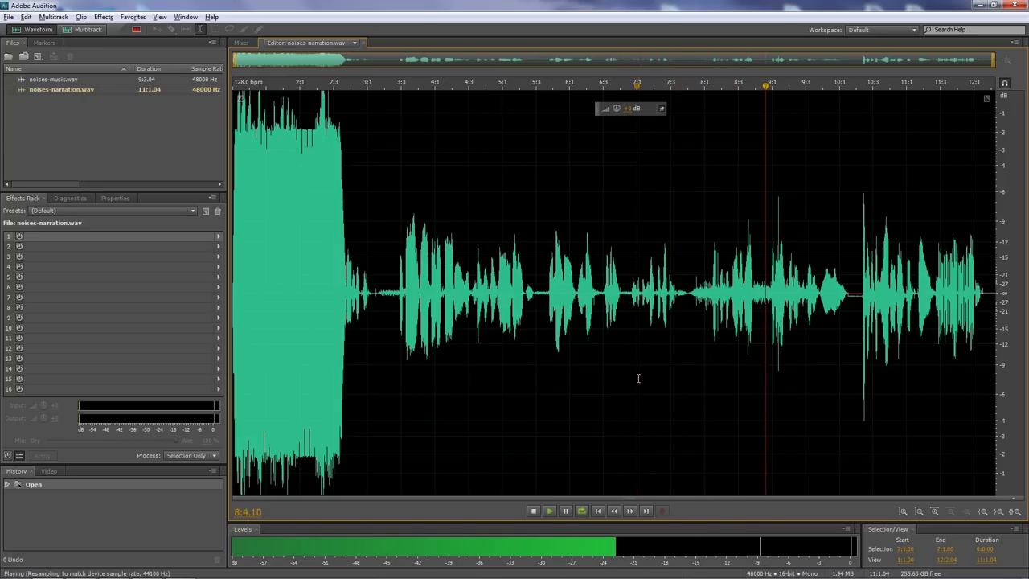
{"action": "key", "text": "space"}
{"action": "left_click", "coordinate": [857, 295]}
{"action": "key", "text": "space"}
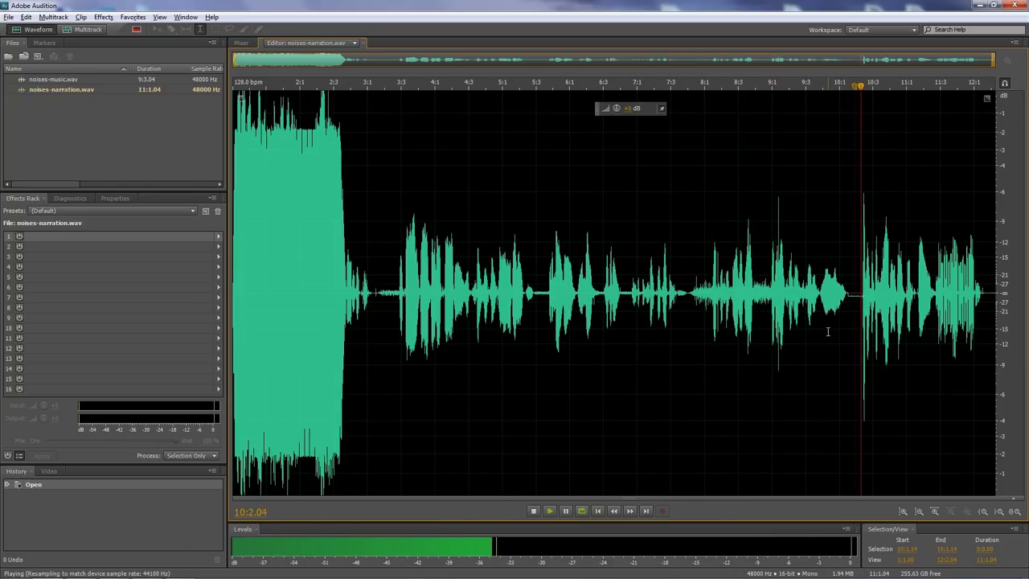
{"action": "left_click", "coordinate": [938, 295]}
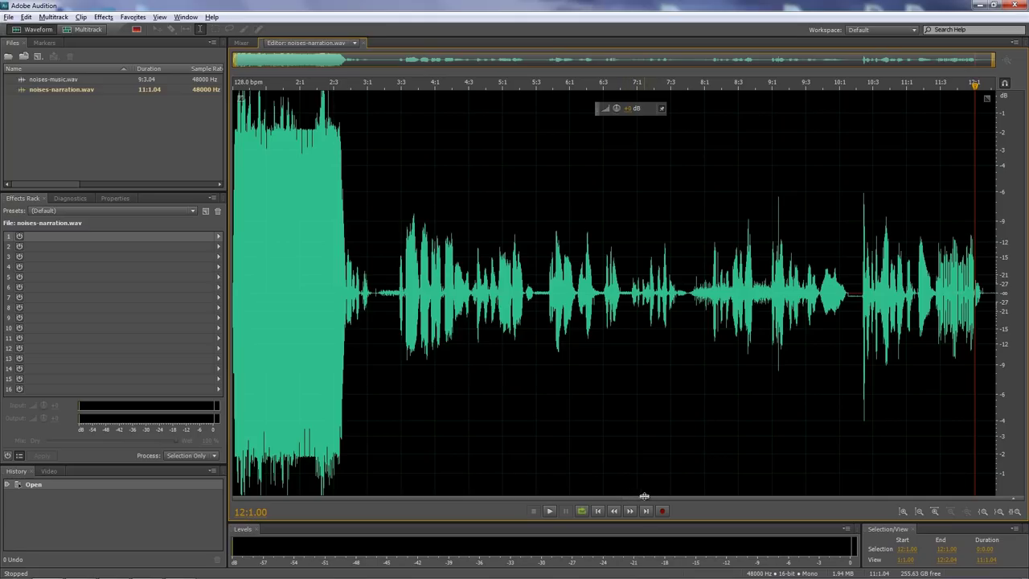
Show the full-height spectral frequency display and zoom its frequency scale to the range below about 480 Hz
{"action": "left_click_drag", "start_coordinate": [630, 497], "coordinate": [624, 75]}
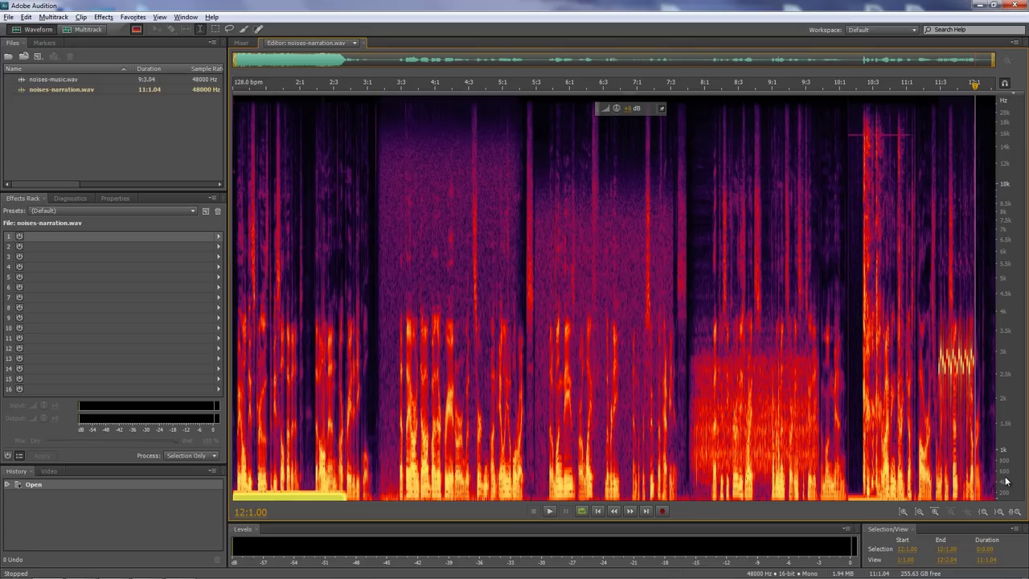
{"action": "left_click_drag", "start_coordinate": [1004, 480], "coordinate": [1015, 500]}
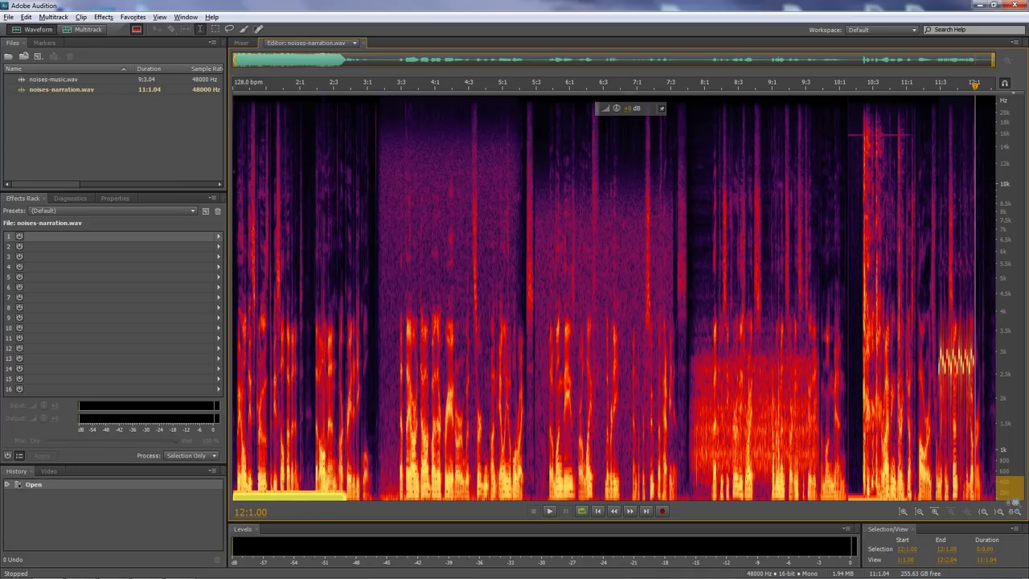
{"action": "left_click_drag", "start_coordinate": [1015, 499], "coordinate": [1015, 500]}
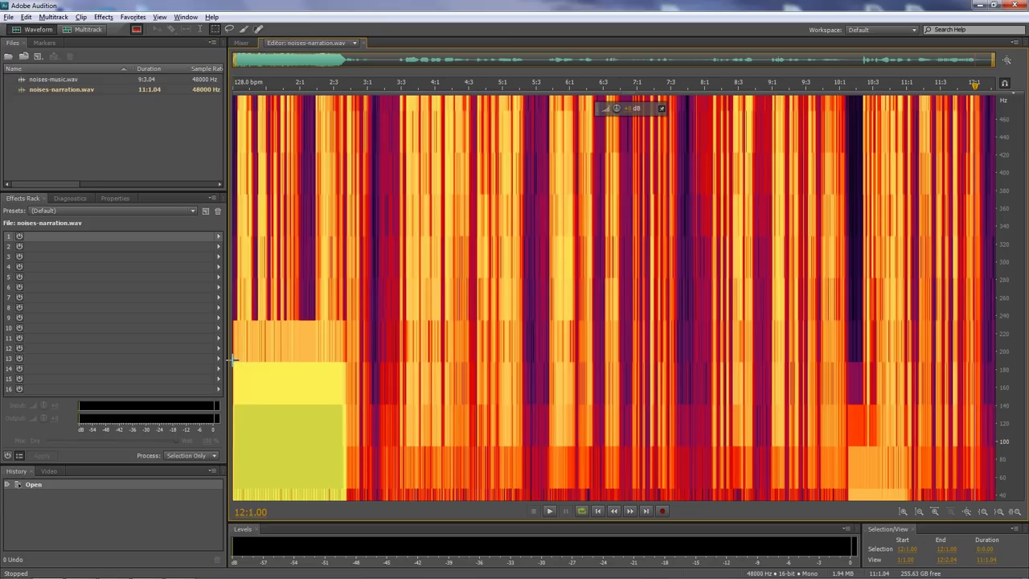
Marquee-select the hum below about 190 Hz at the start of the narration and reduce its volume in two passes
{"action": "left_click_drag", "start_coordinate": [231, 361], "coordinate": [348, 503]}
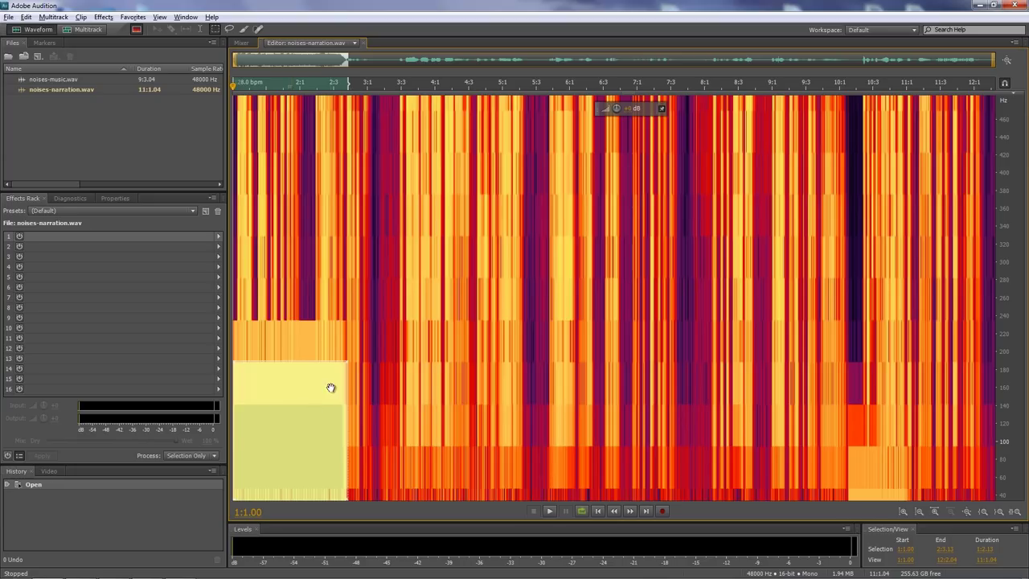
{"action": "mouse_move", "coordinate": [348, 362]}
{"action": "left_mouse_down"}
{"action": "mouse_move", "coordinate": [480, 179]}
{"action": "mouse_move", "coordinate": [486, 246]}
{"action": "mouse_move", "coordinate": [380, 272]}
{"action": "mouse_move", "coordinate": [443, 278]}
{"action": "mouse_move", "coordinate": [347, 362]}
{"action": "left_mouse_up"}
{"action": "left_click_drag", "start_coordinate": [644, 110], "coordinate": [629, 132]}
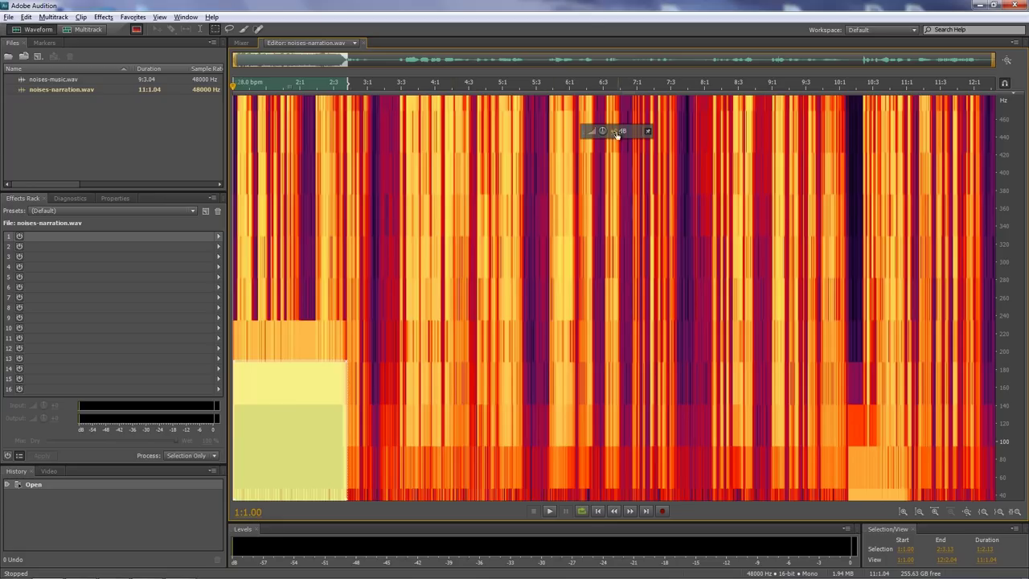
{"action": "left_click_drag", "start_coordinate": [613, 134], "coordinate": [558, 129]}
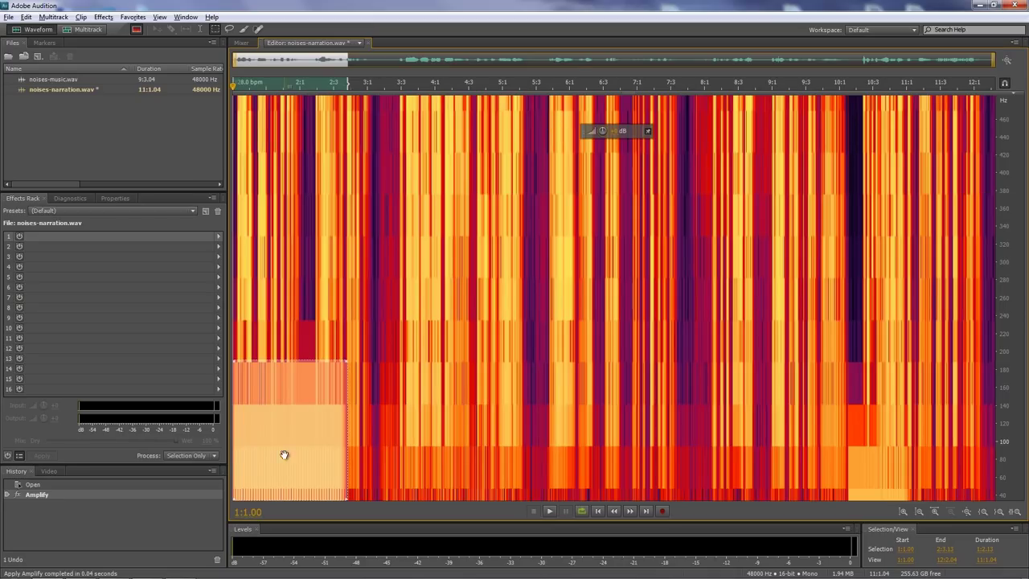
{"action": "left_click_drag", "start_coordinate": [616, 131], "coordinate": [550, 136]}
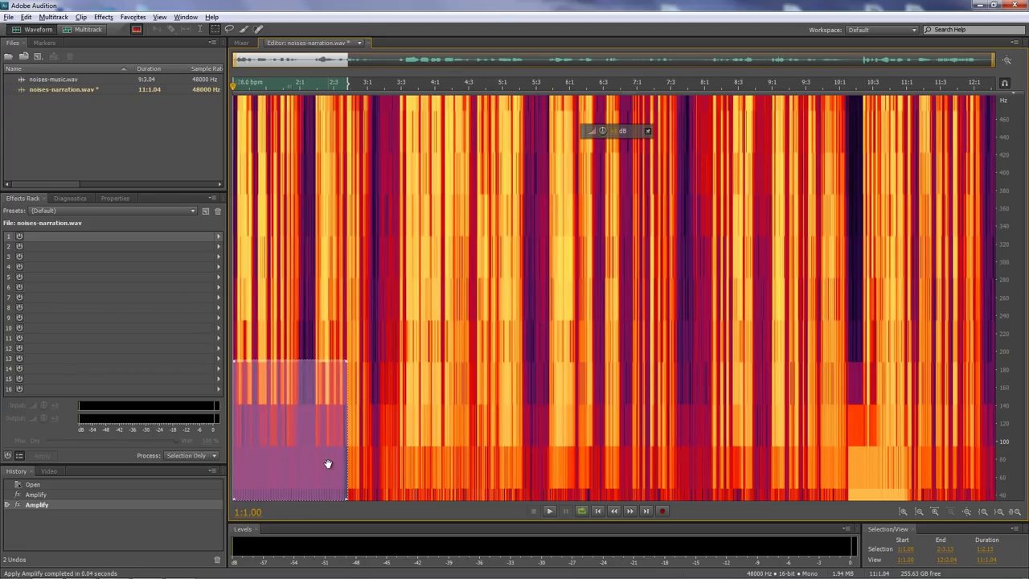
Clear the selection and play the narration from the beginning to check the hum reduction
{"action": "left_click", "coordinate": [239, 227]}
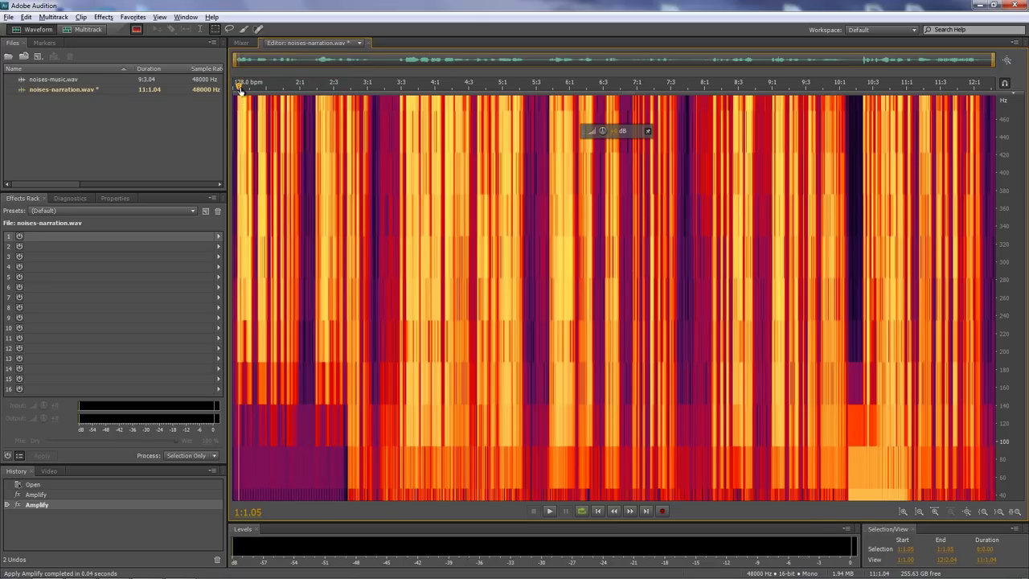
{"action": "left_click_drag", "start_coordinate": [238, 86], "coordinate": [234, 91]}
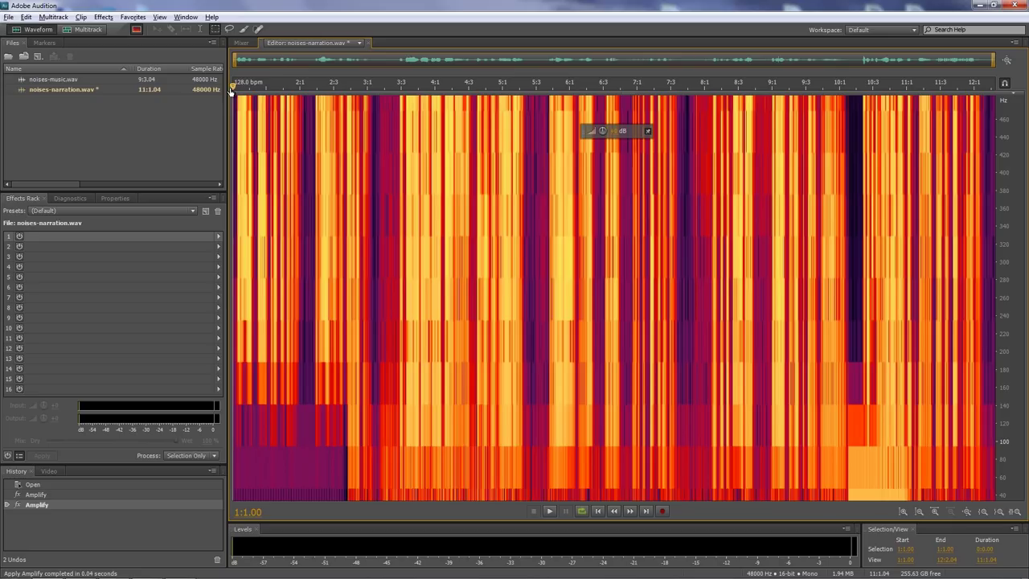
{"action": "key", "text": "space"}
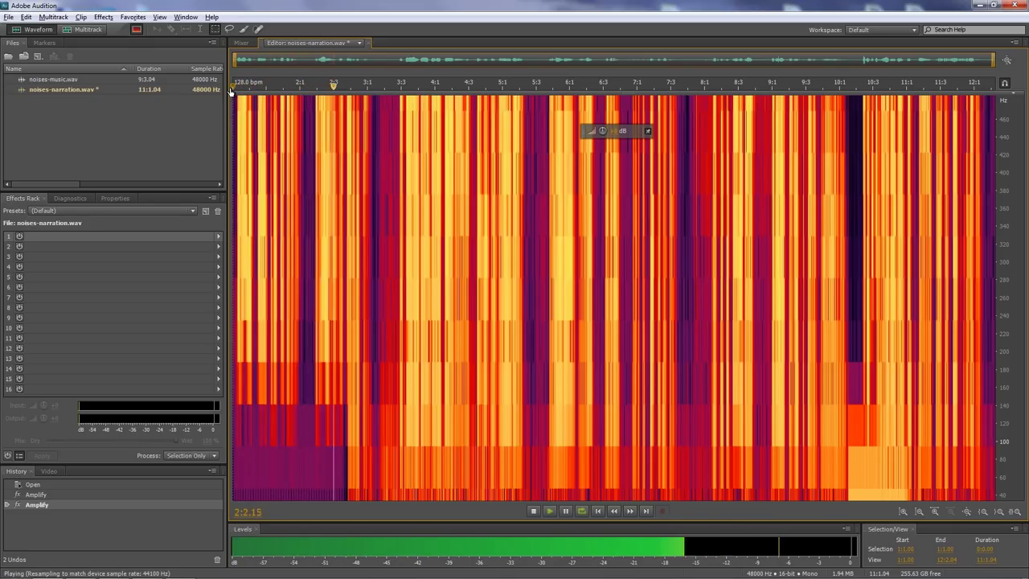
{"action": "key", "text": "space"}
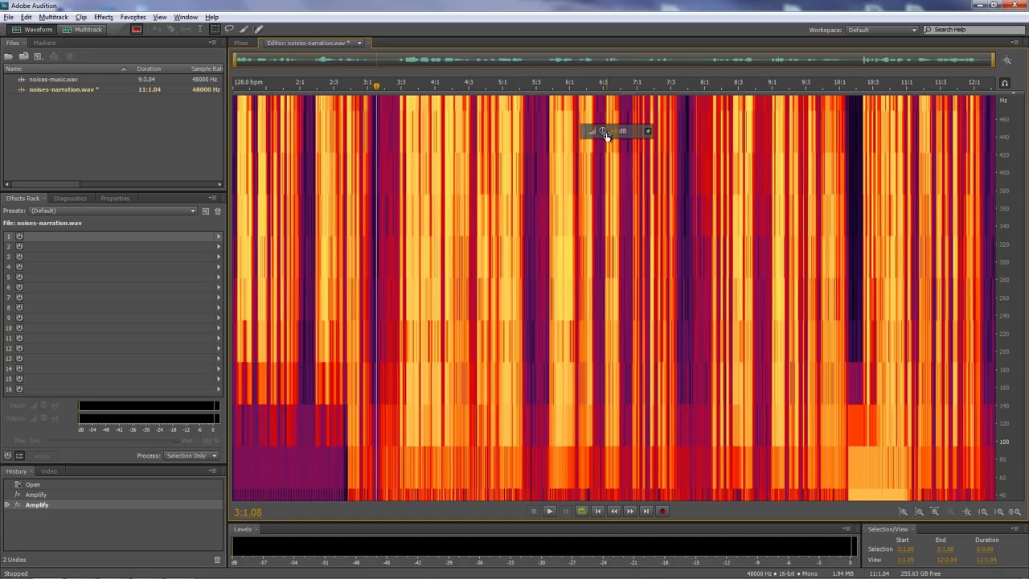
Undo both Amplify changes and reset the frequency zoom of the spectral display
{"action": "key", "text": "ctrl+z"}
{"action": "key", "text": "ctrl+z"}
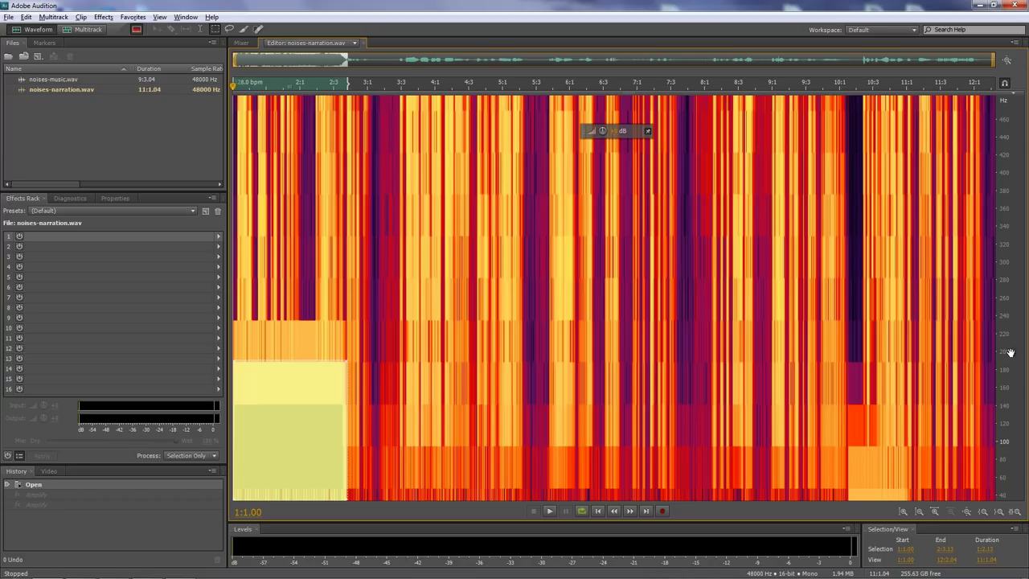
{"action": "right_click", "coordinate": [1016, 476]}
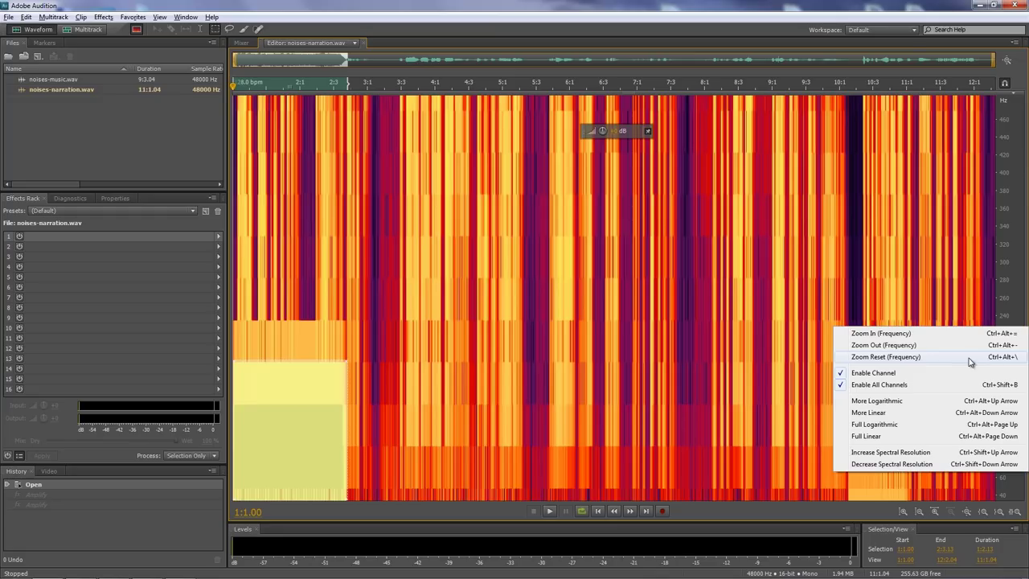
{"action": "left_click", "coordinate": [859, 359]}
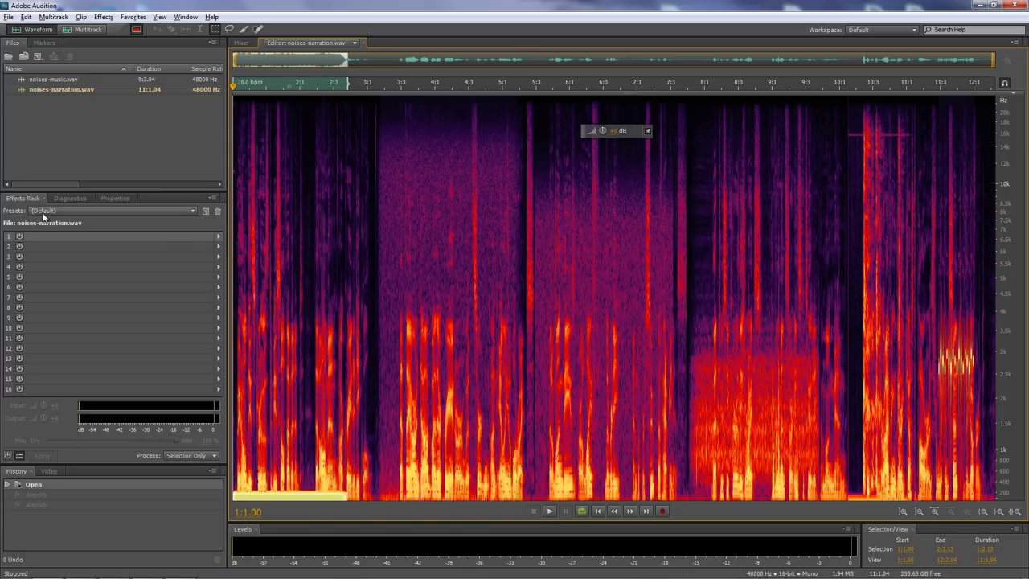
{"action": "left_click", "coordinate": [103, 17]}
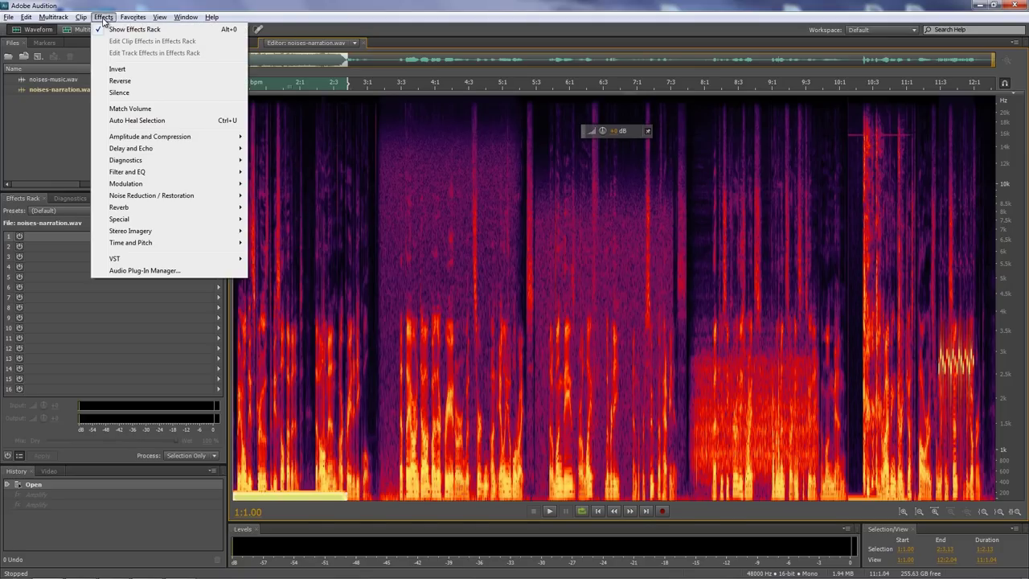
{"action": "mouse_move", "coordinate": [141, 175]}
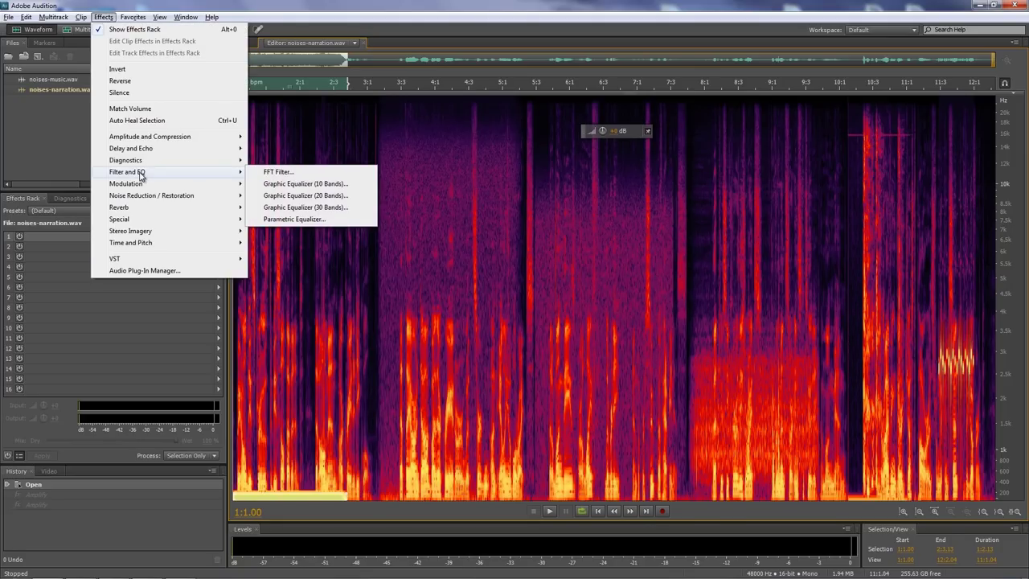
{"action": "mouse_move", "coordinate": [177, 195]}
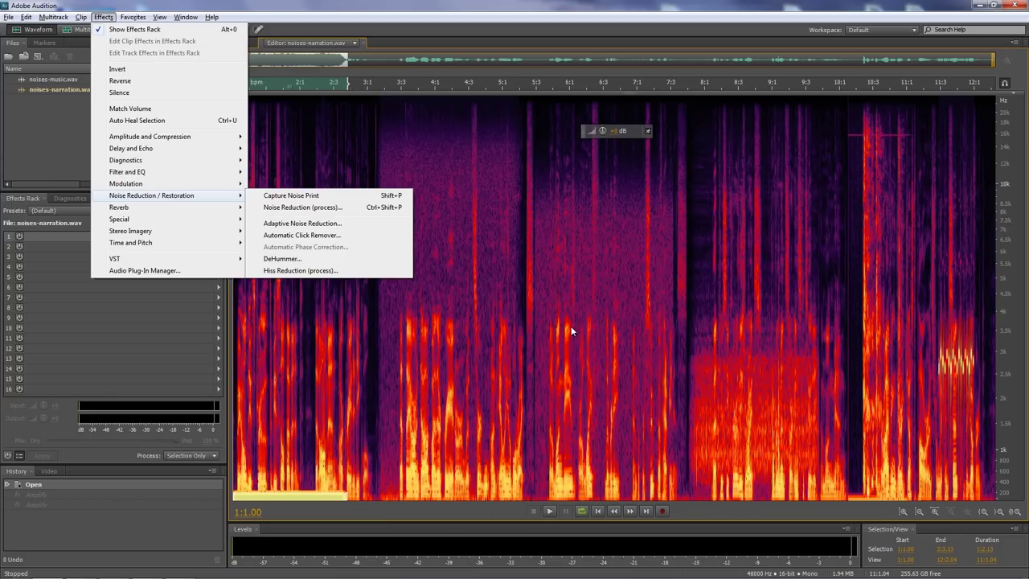
{"action": "left_click", "coordinate": [400, 8]}
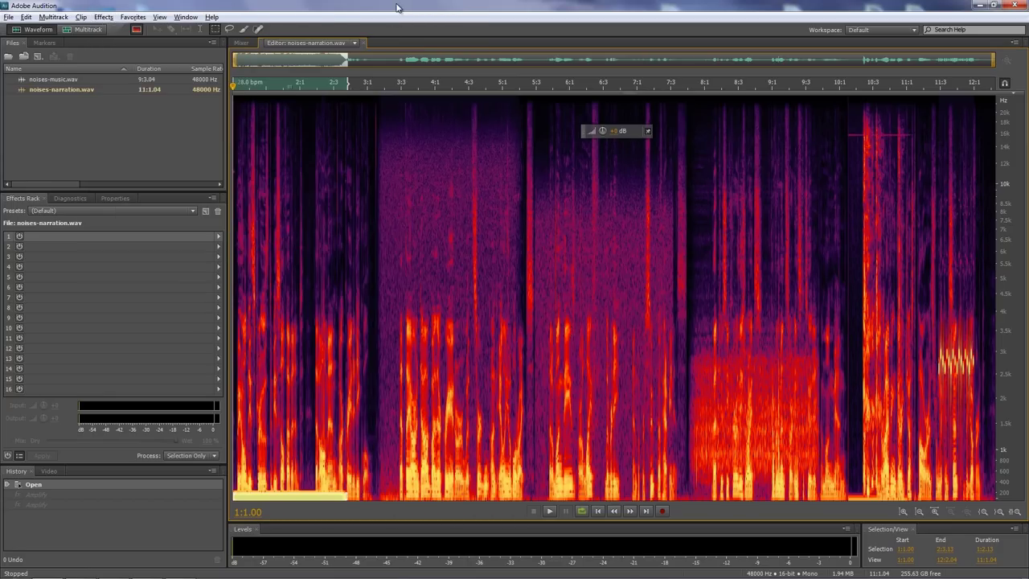
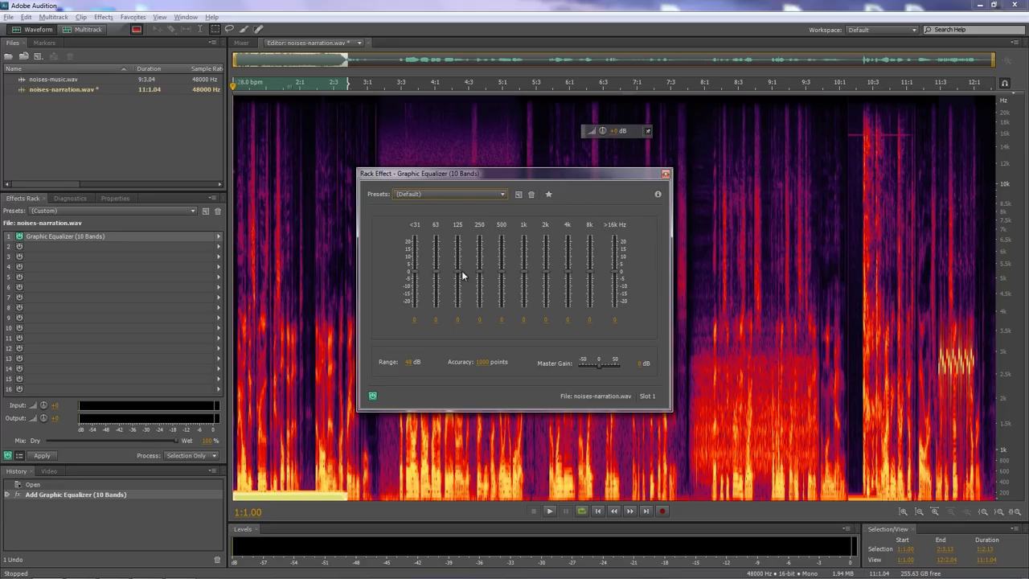
Lower the <31, 63 and 125 Hz bands of the 10-band Graphic Equalizer to -24 dB and preview the opening narration
{"action": "left_click_drag", "start_coordinate": [457, 270], "coordinate": [436, 306]}
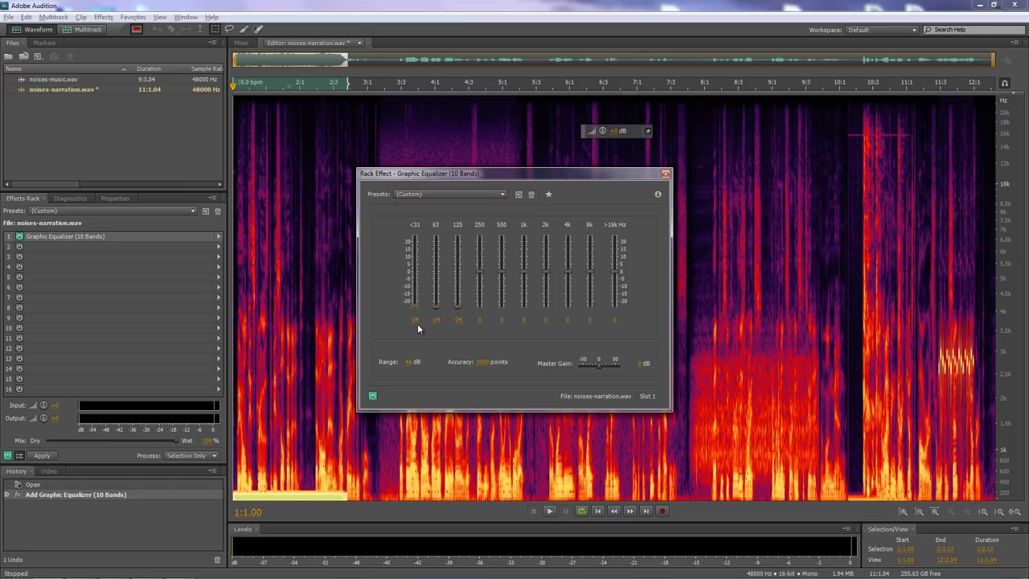
{"action": "key", "text": "space"}
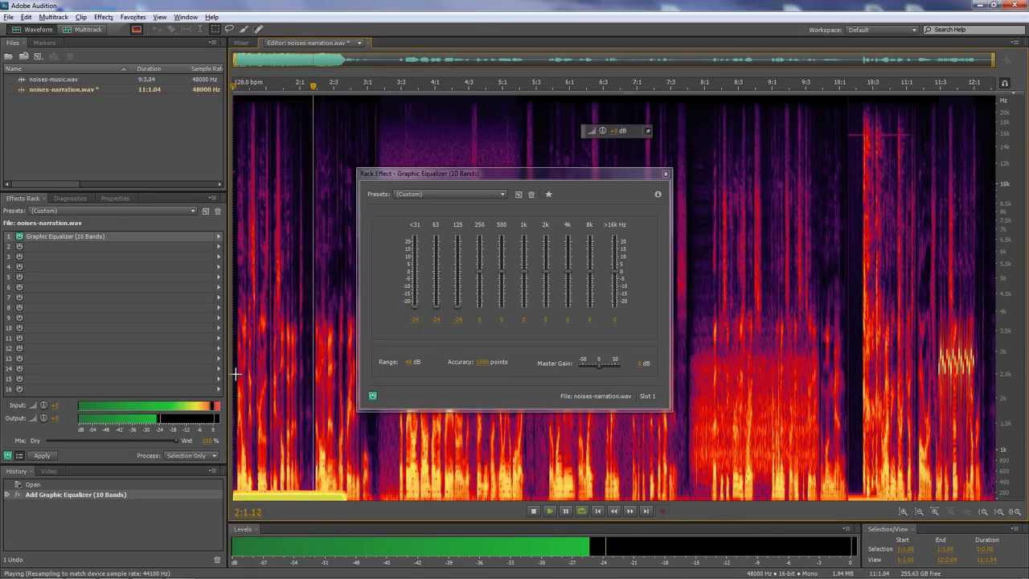
{"action": "key", "text": "space"}
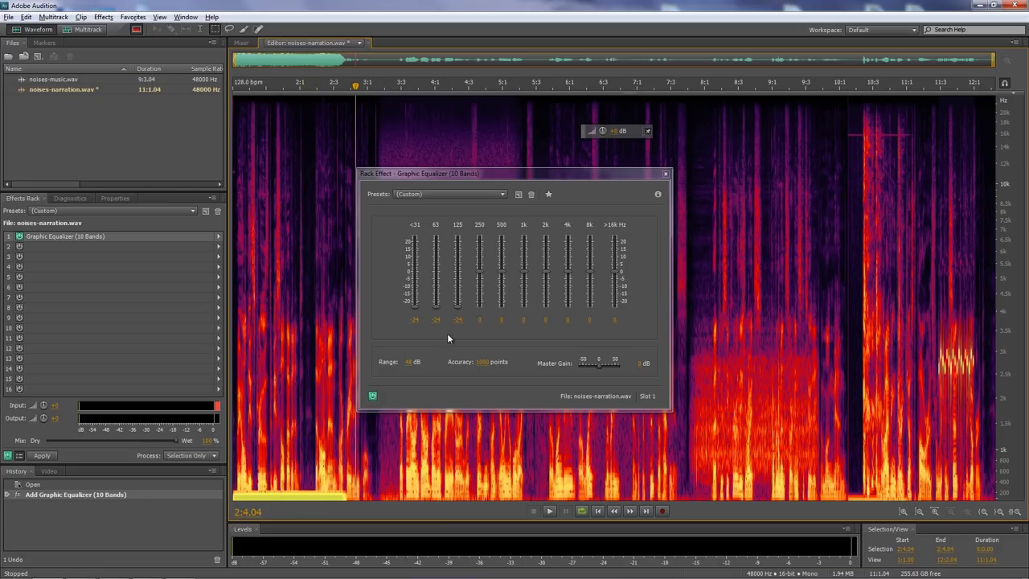
Lower the 250 Hz equalizer band to -24 dB and replay the narration from the start
{"action": "left_click_drag", "start_coordinate": [480, 277], "coordinate": [481, 281]}
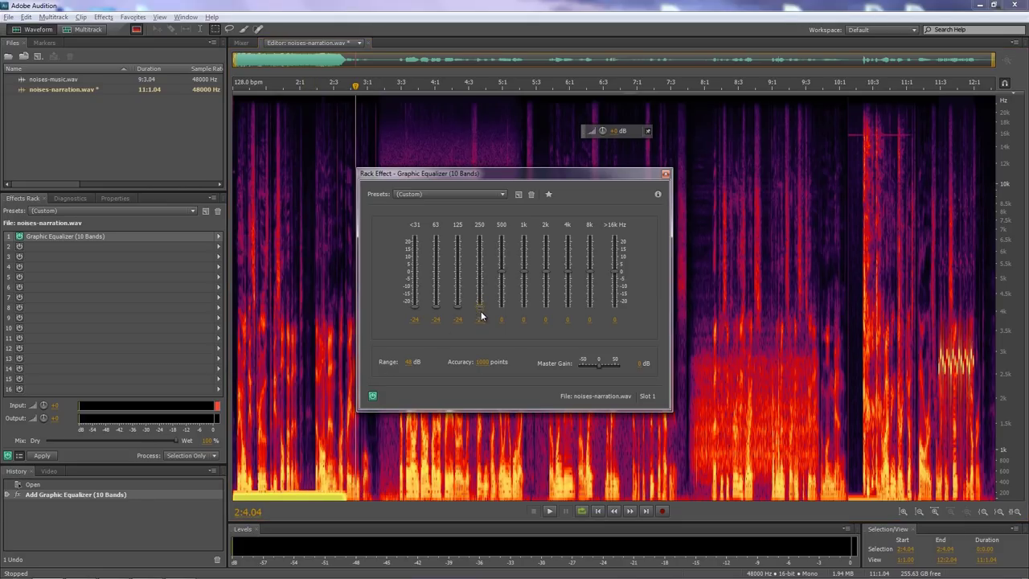
{"action": "left_click_drag", "start_coordinate": [356, 92], "coordinate": [230, 100]}
{"action": "key", "text": "space"}
{"action": "key", "text": "space"}
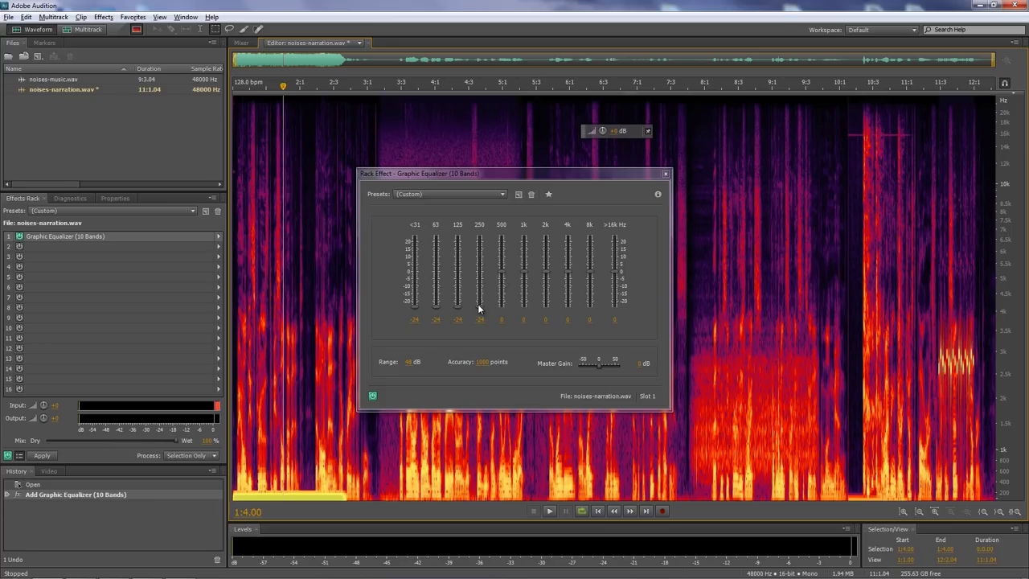
Set the 250 Hz equalizer band to about -10 dB and close the Graphic Equalizer settings
{"action": "left_click_drag", "start_coordinate": [480, 309], "coordinate": [481, 295]}
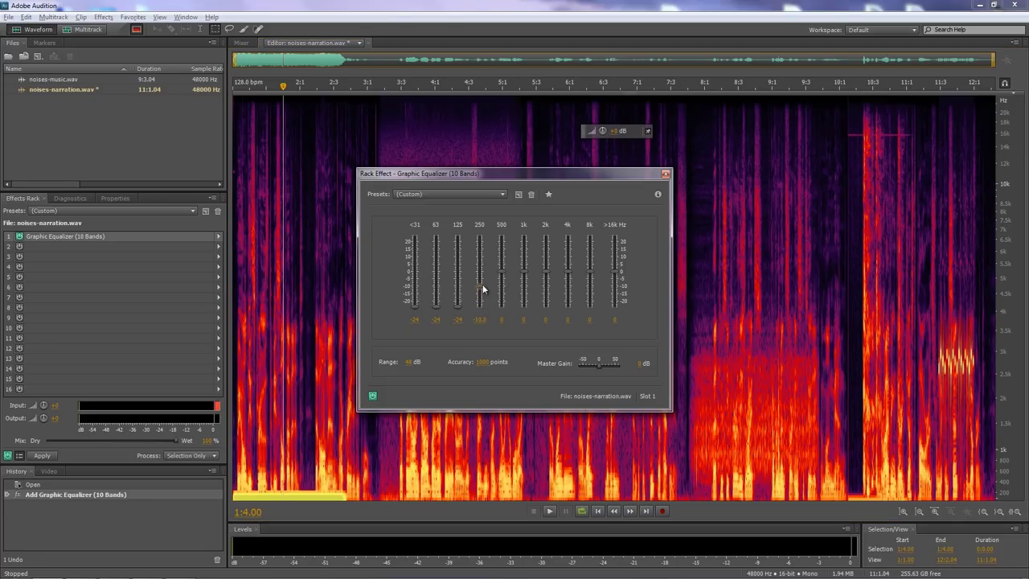
{"action": "left_click_drag", "start_coordinate": [479, 284], "coordinate": [479, 285]}
{"action": "left_click", "coordinate": [666, 176]}
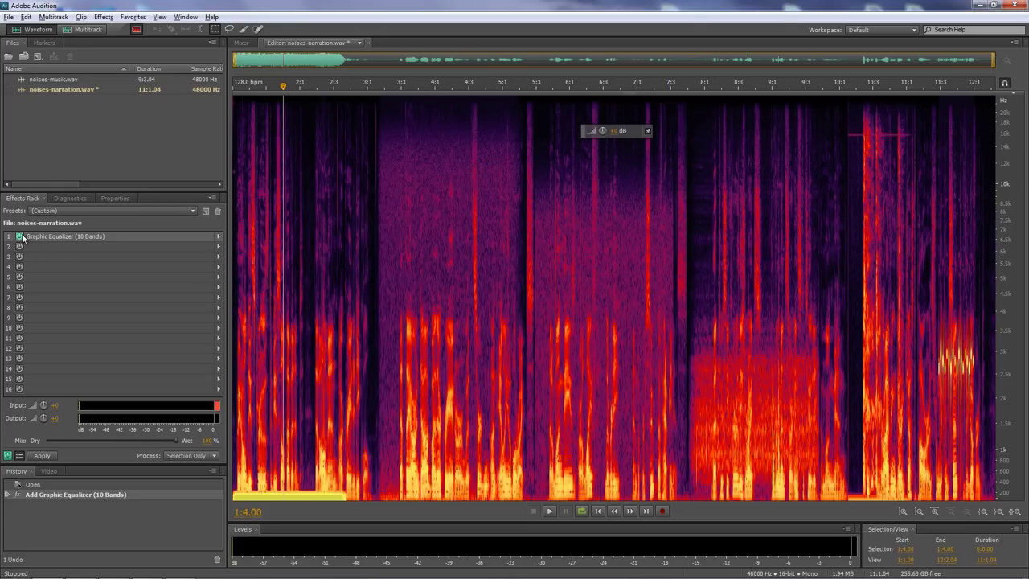
Replace the Graphic Equalizer in the first rack slot with the FFT Filter effect
{"action": "left_click", "coordinate": [218, 237]}
{"action": "mouse_move", "coordinate": [254, 303]}
{"action": "left_click", "coordinate": [378, 347]}
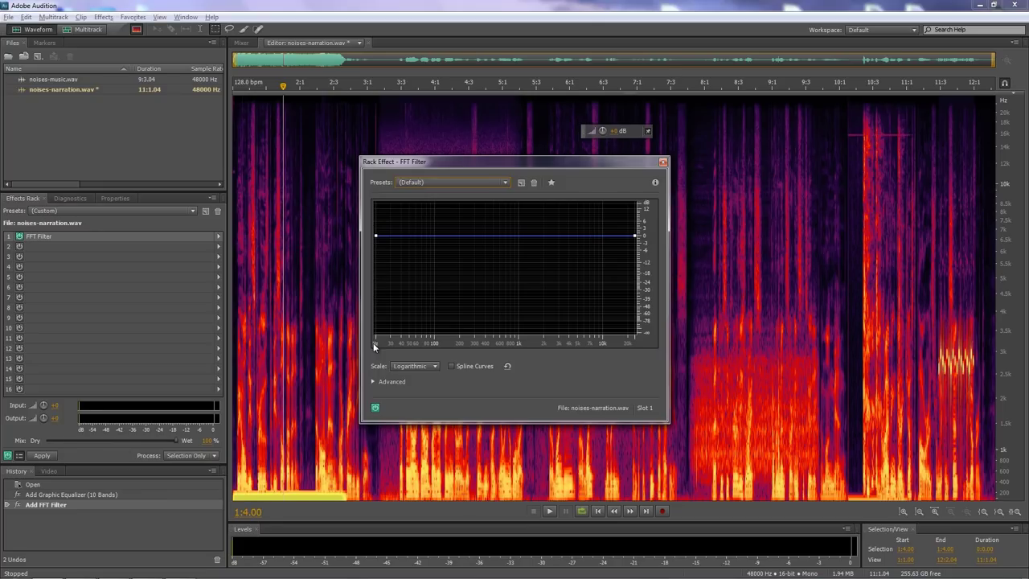
Try the Kill The 60 Hz Ground Loop (US) preset in the FFT Filter and return to the default preset
{"action": "left_click", "coordinate": [504, 183]}
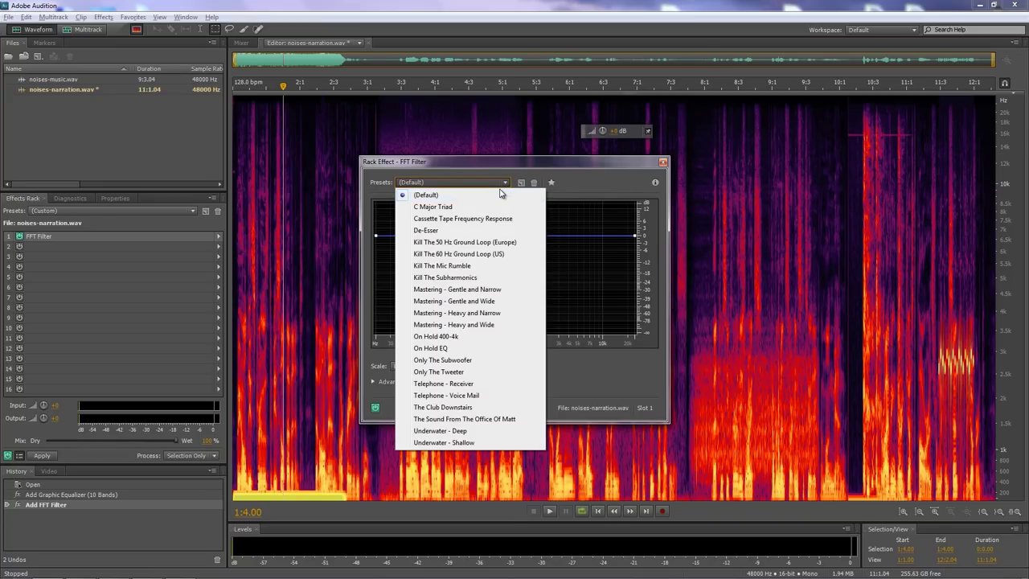
{"action": "left_click", "coordinate": [463, 254]}
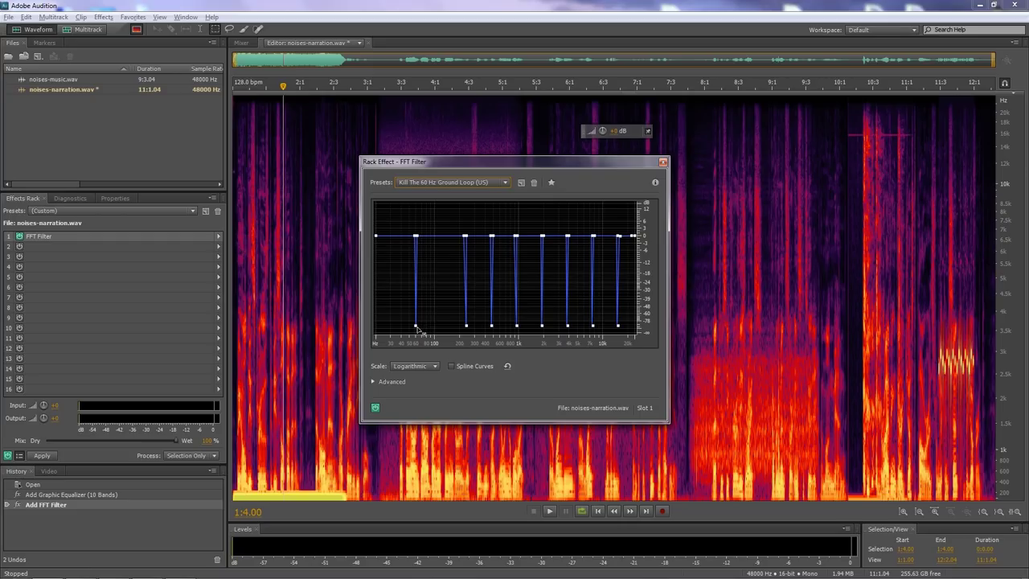
{"action": "left_click", "coordinate": [506, 183]}
{"action": "left_click", "coordinate": [426, 194]}
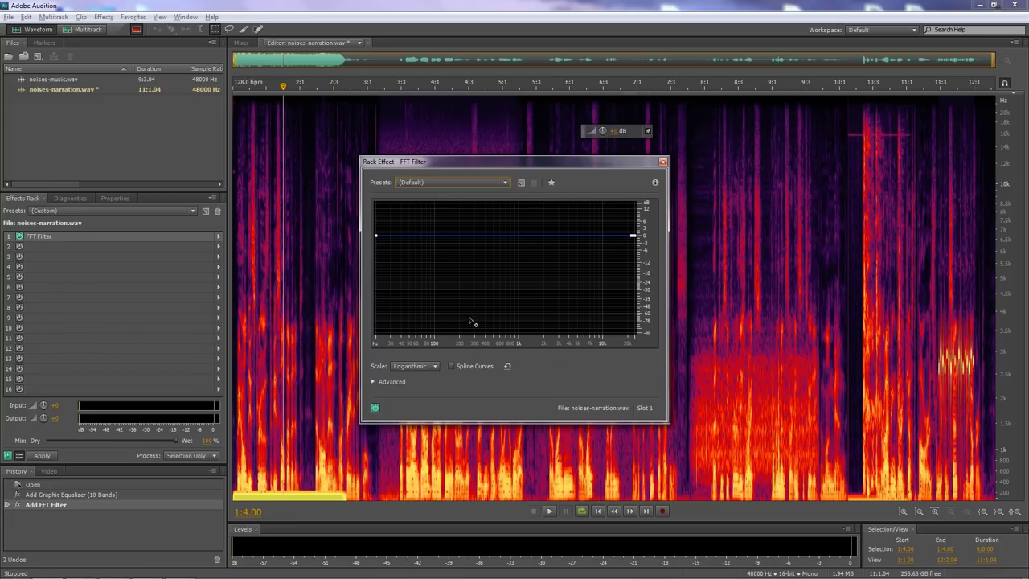
Shape the FFT Filter curve to cut everything below about 180 Hz completely and preview the opening narration
{"action": "left_click", "coordinate": [456, 237]}
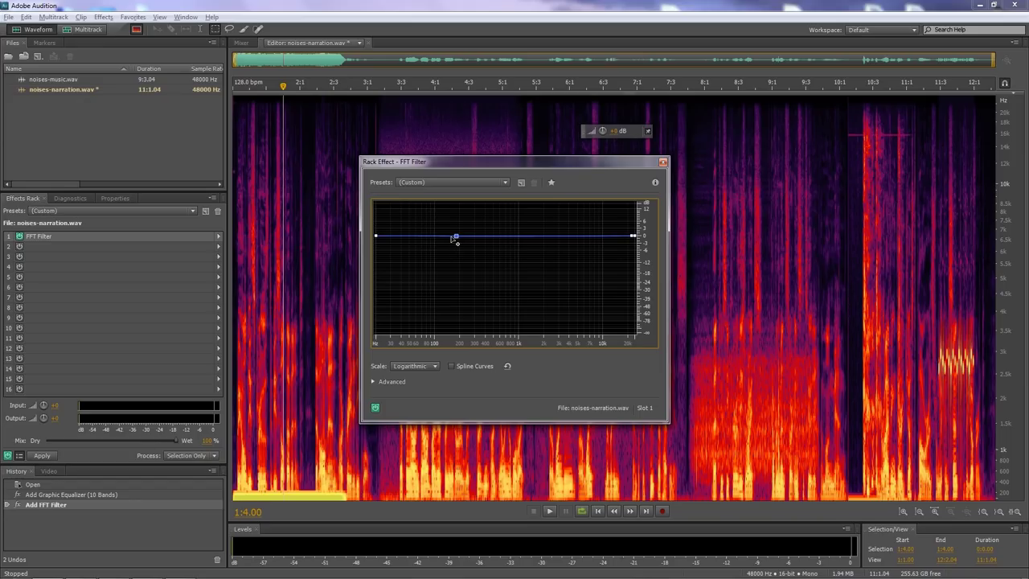
{"action": "left_click_drag", "start_coordinate": [454, 240], "coordinate": [456, 333]}
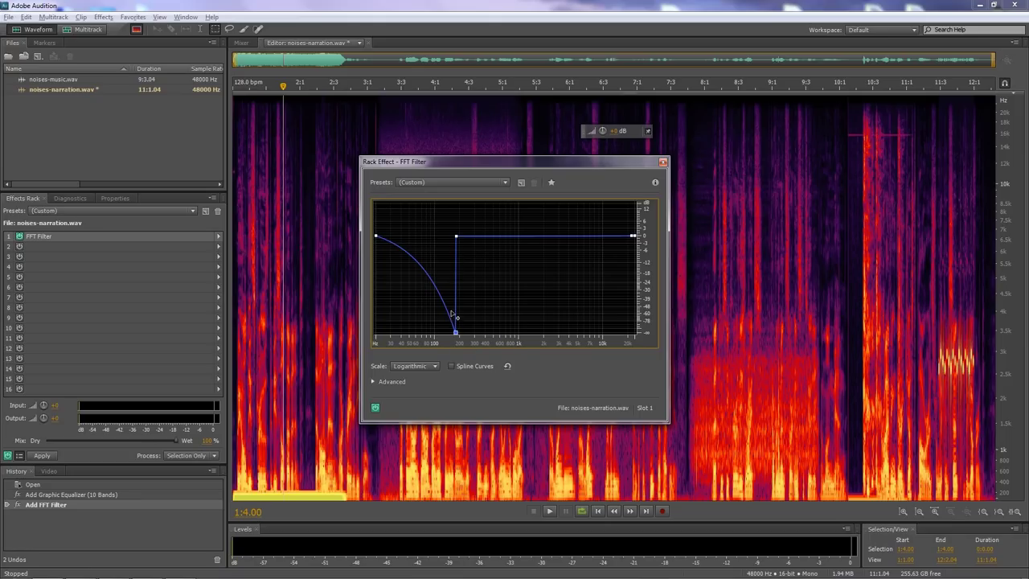
{"action": "left_click", "coordinate": [376, 239]}
{"action": "left_click_drag", "start_coordinate": [376, 235], "coordinate": [371, 350]}
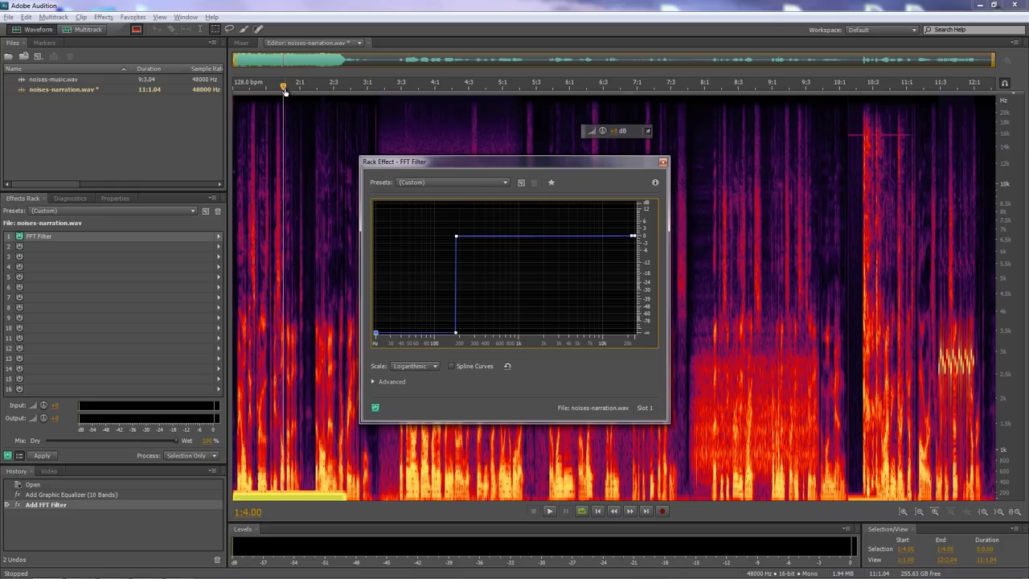
{"action": "left_click_drag", "start_coordinate": [284, 88], "coordinate": [268, 90]}
{"action": "key", "text": "space"}
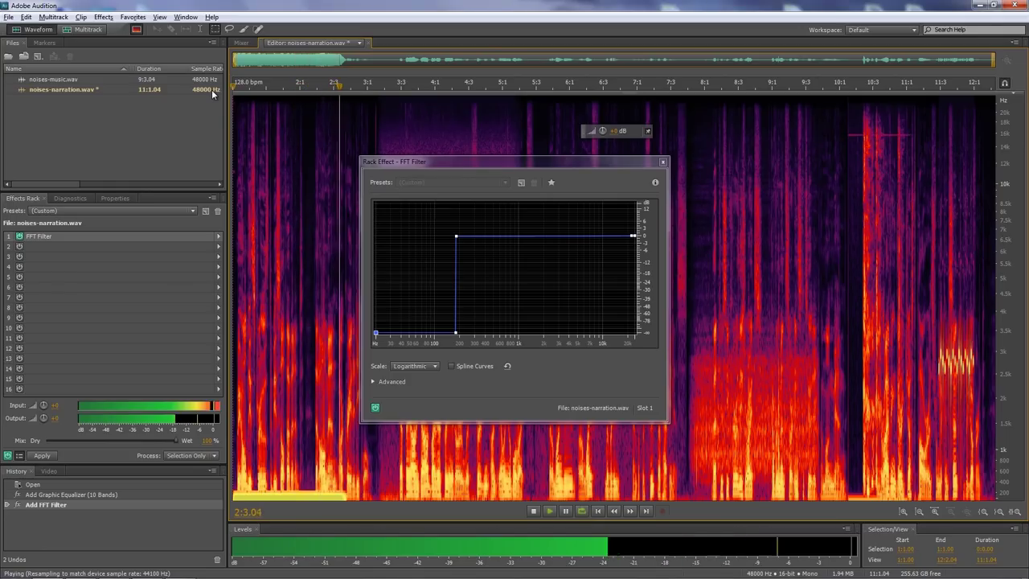
{"action": "key", "text": "space"}
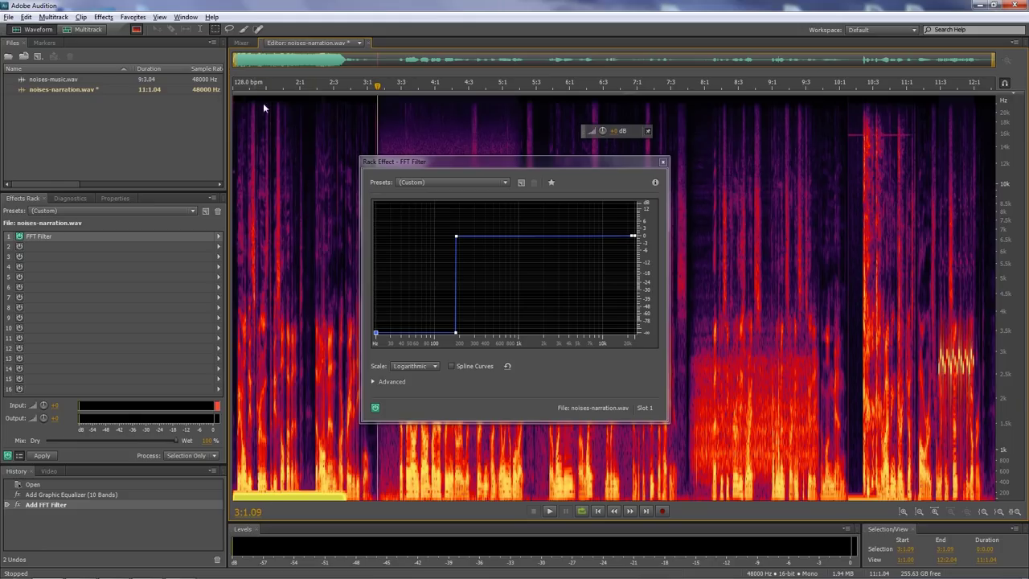
Select the opening hum section up to about 2:3.14, close the FFT Filter settings and apply the effects rack to it
{"action": "left_click", "coordinate": [200, 29]}
{"action": "left_click_drag", "start_coordinate": [349, 322], "coordinate": [233, 322]}
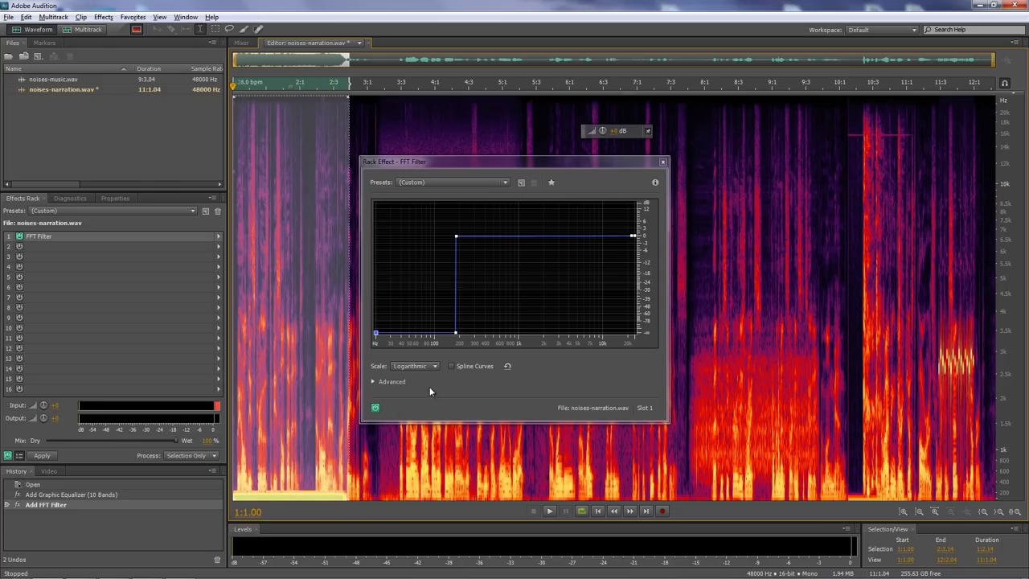
{"action": "left_click", "coordinate": [663, 163]}
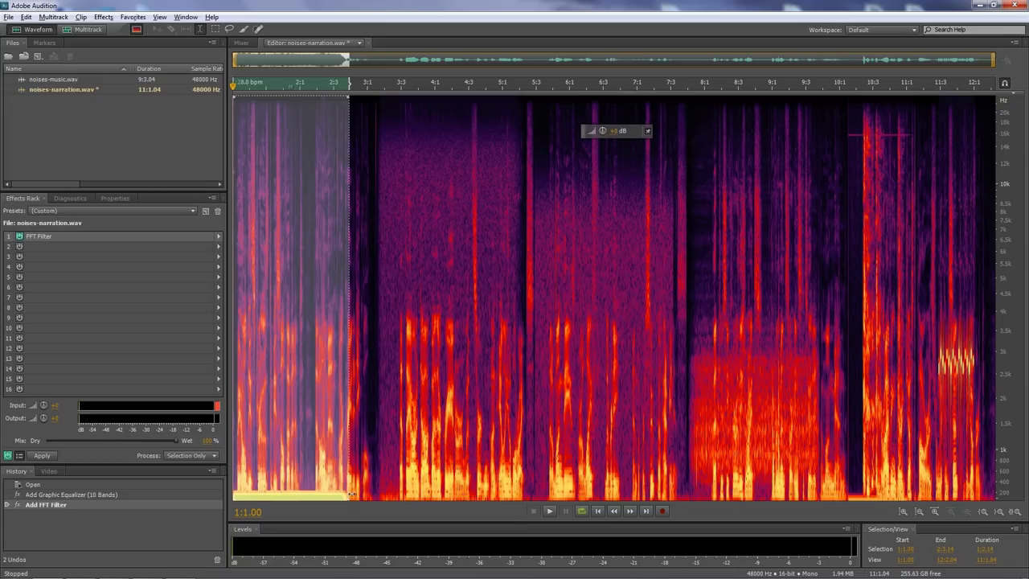
{"action": "left_click", "coordinate": [42, 455]}
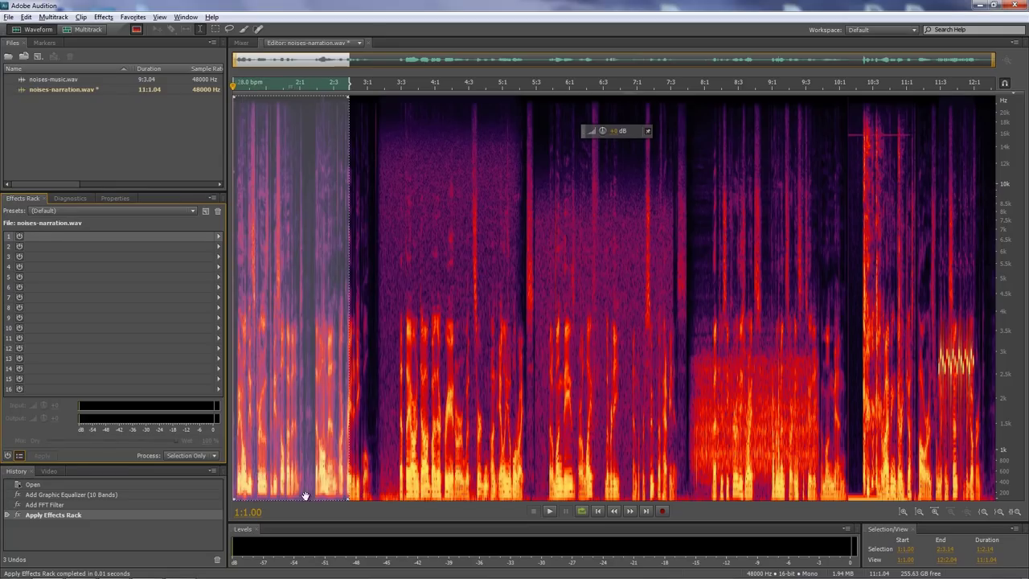
Clear the time selection and play back the filtered opening of the narration
{"action": "key", "text": "space"}
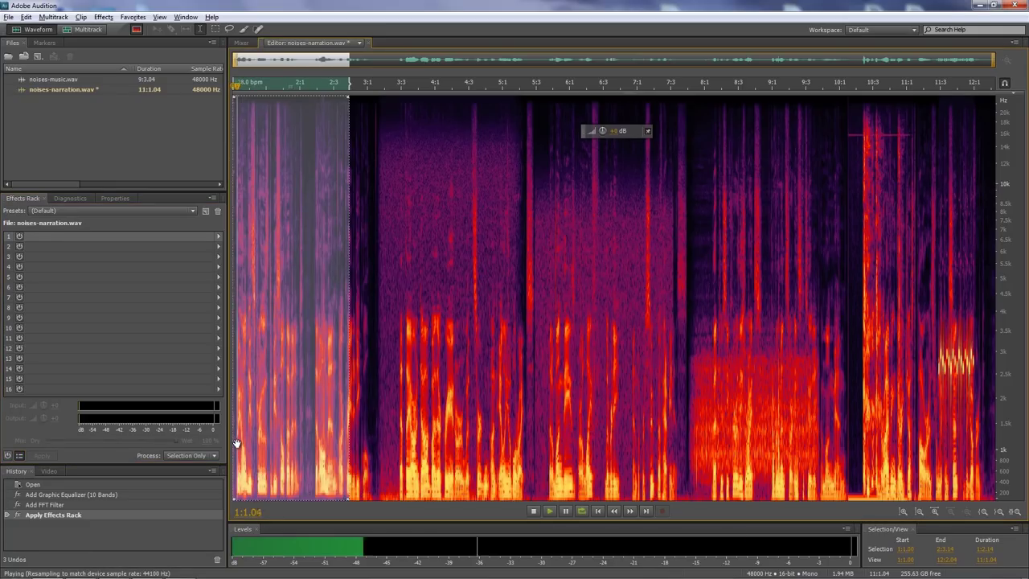
{"action": "key", "text": "space"}
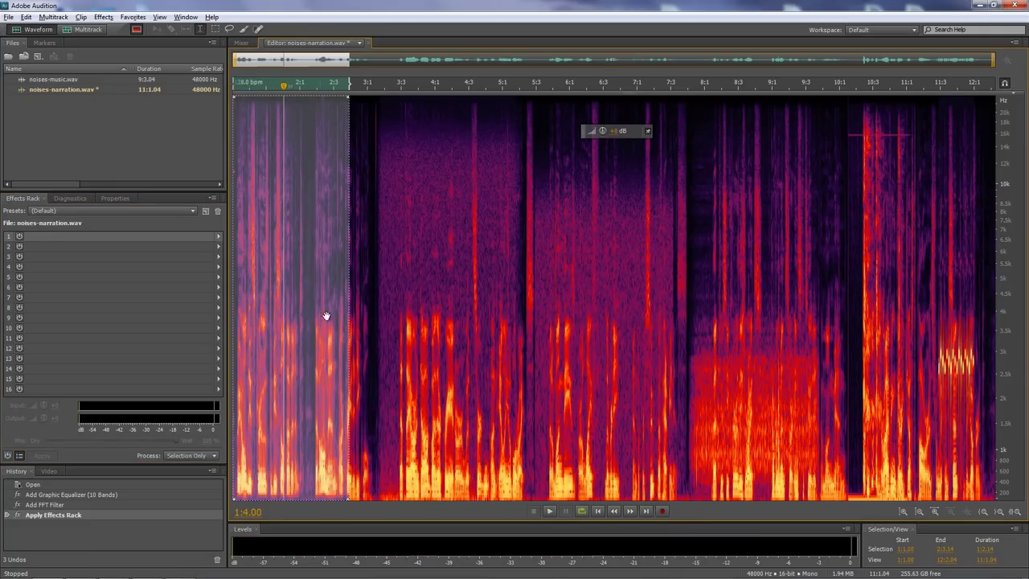
{"action": "left_click", "coordinate": [423, 305]}
{"action": "left_click", "coordinate": [285, 323]}
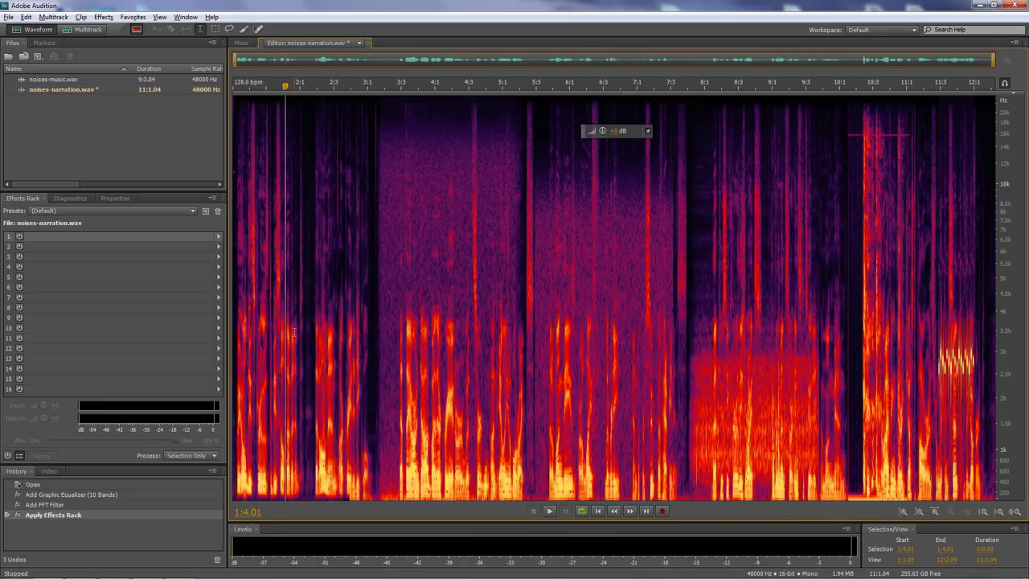
{"action": "key", "text": "space"}
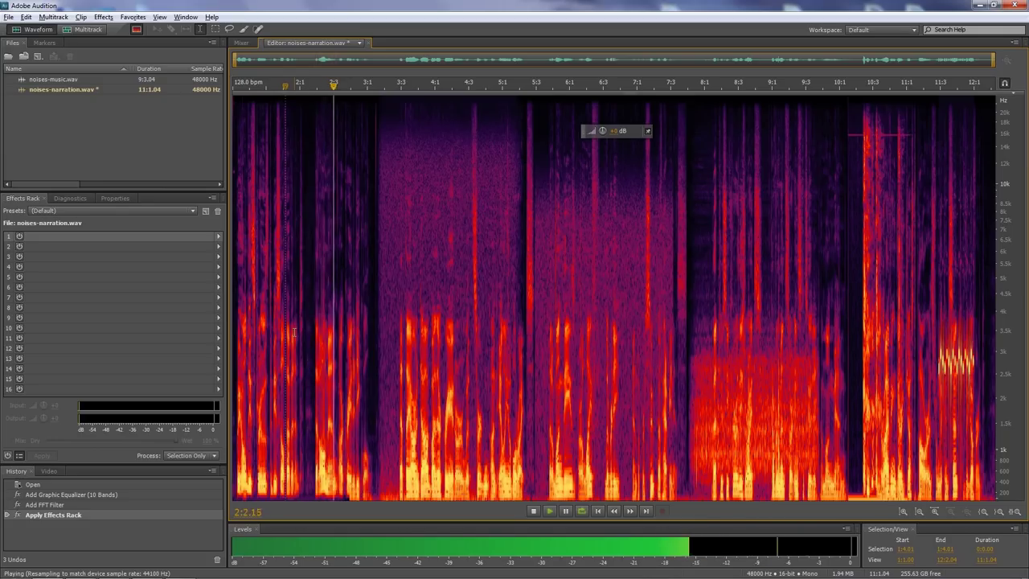
{"action": "key", "text": "space"}
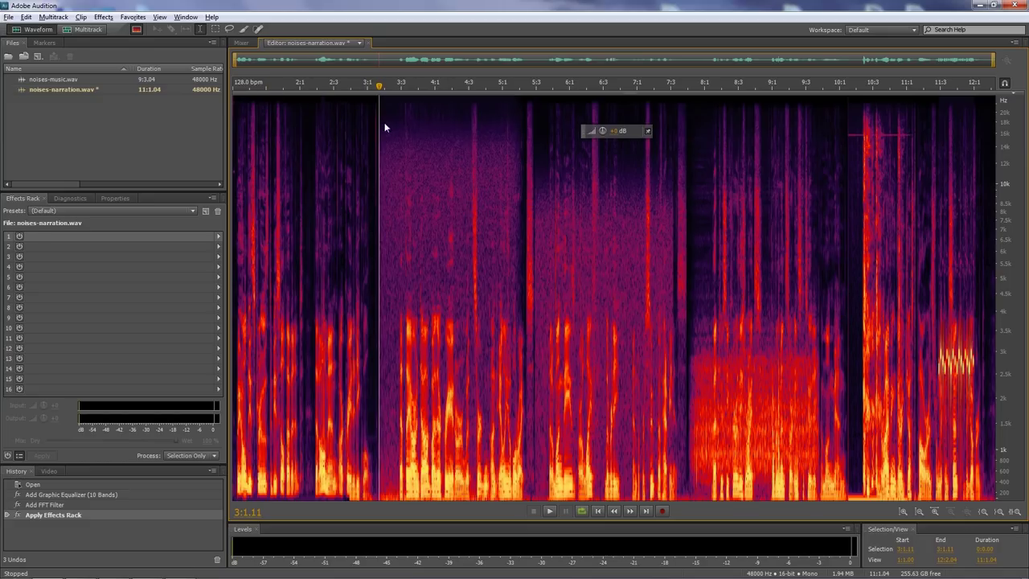
Open noises-music.wav, play its opening and return to noises-narration.wav
{"action": "double_click", "coordinate": [32, 79]}
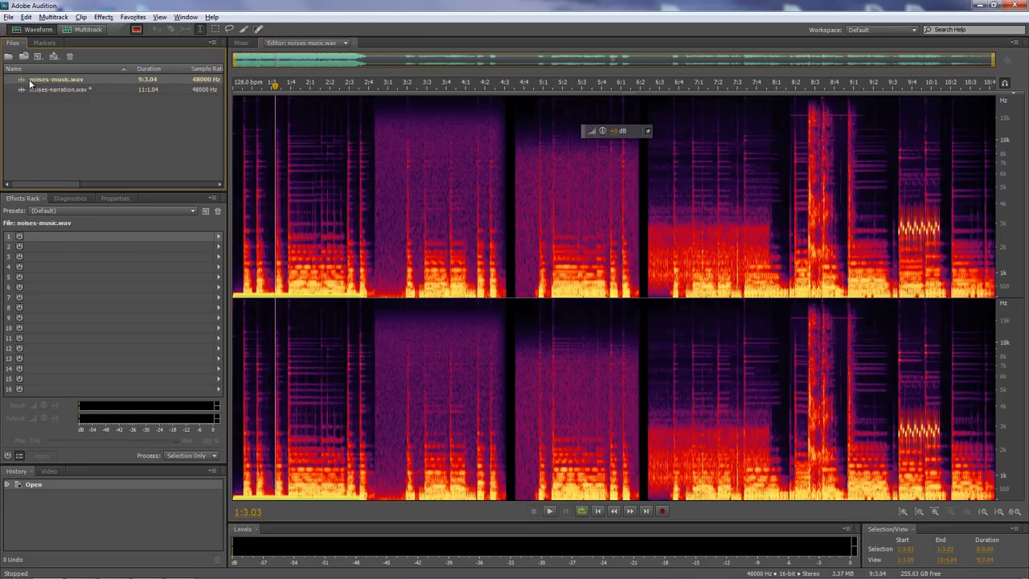
{"action": "left_click", "coordinate": [233, 442]}
{"action": "key", "text": "space"}
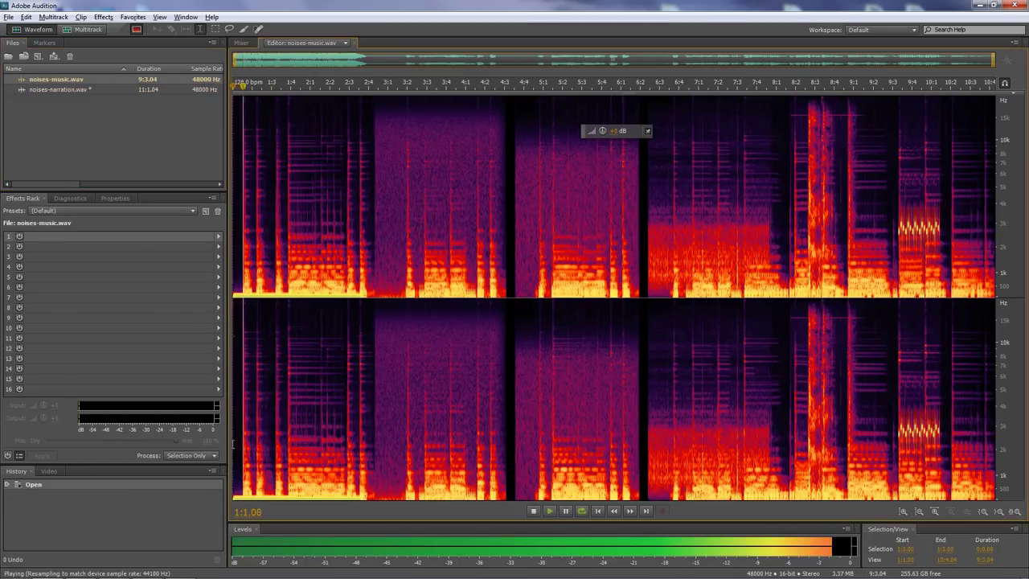
{"action": "key", "text": "space"}
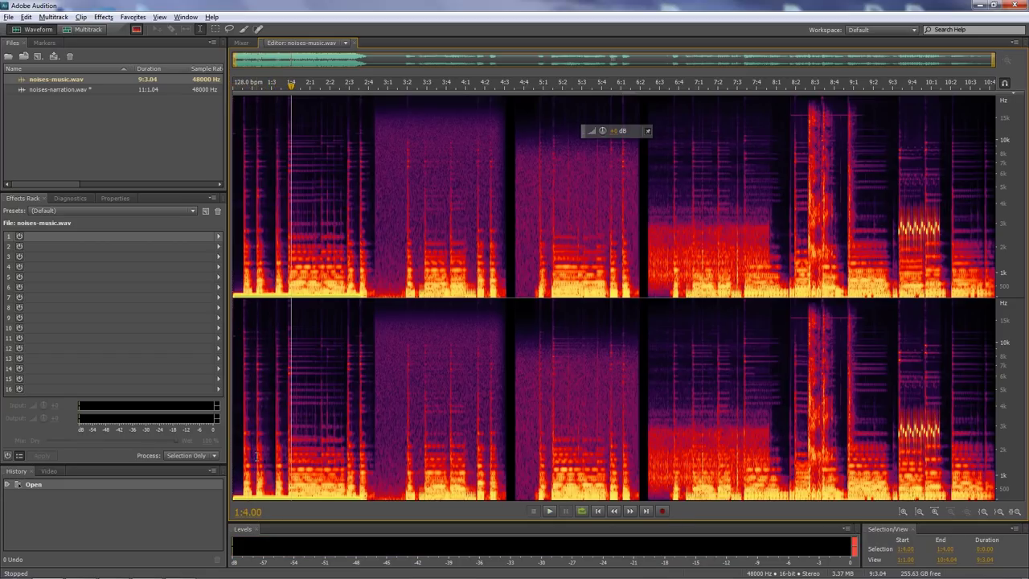
{"action": "double_click", "coordinate": [26, 88]}
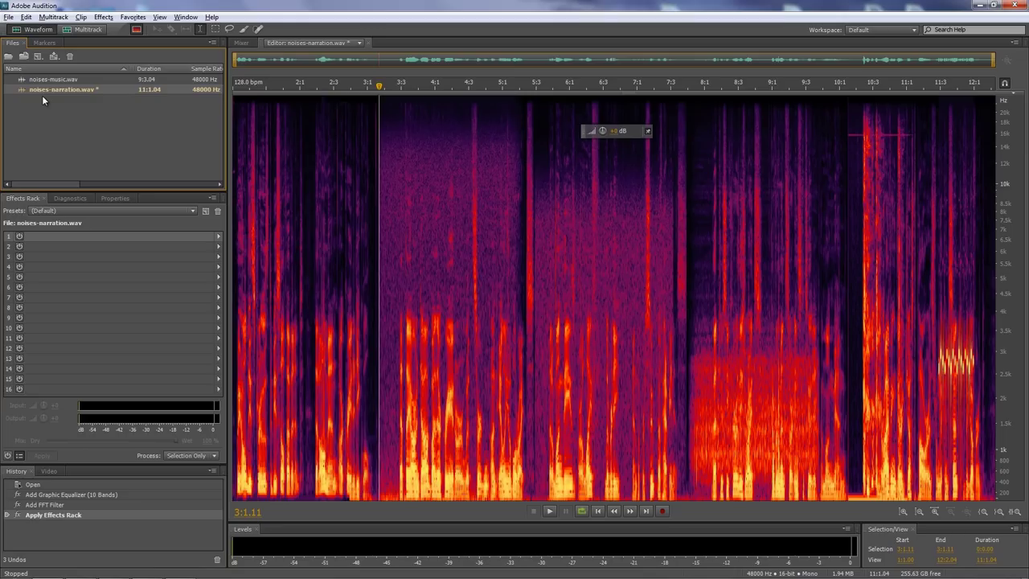
Audition the hiss section, select its speech-free start from 3:1.13 to about 3:2.10 and capture it as a noise print
{"action": "left_click", "coordinate": [383, 458]}
{"action": "key", "text": "space"}
{"action": "key", "text": "space"}
{"action": "left_click_drag", "start_coordinate": [382, 439], "coordinate": [396, 442]}
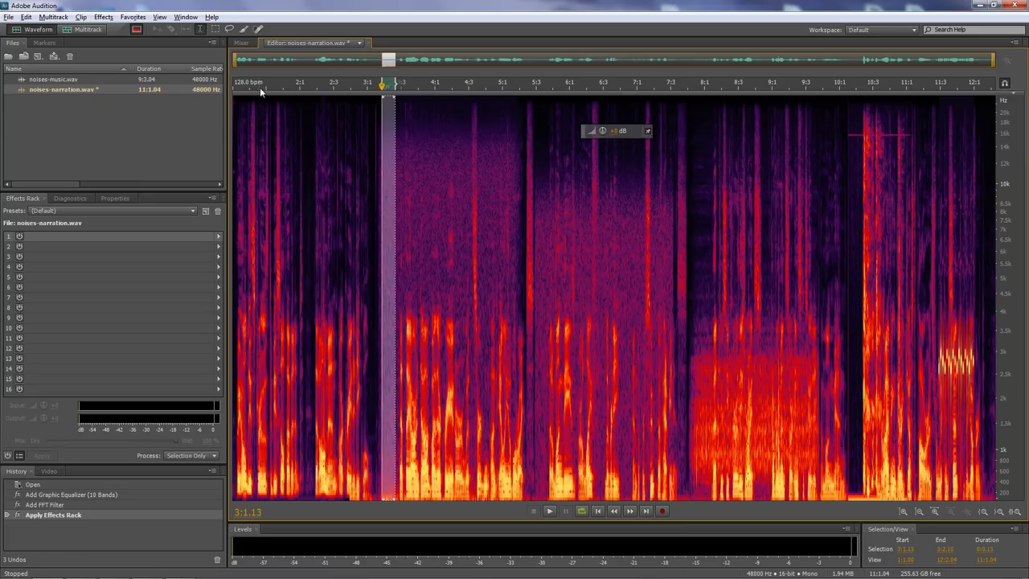
{"action": "left_click", "coordinate": [103, 17]}
{"action": "mouse_move", "coordinate": [161, 195]}
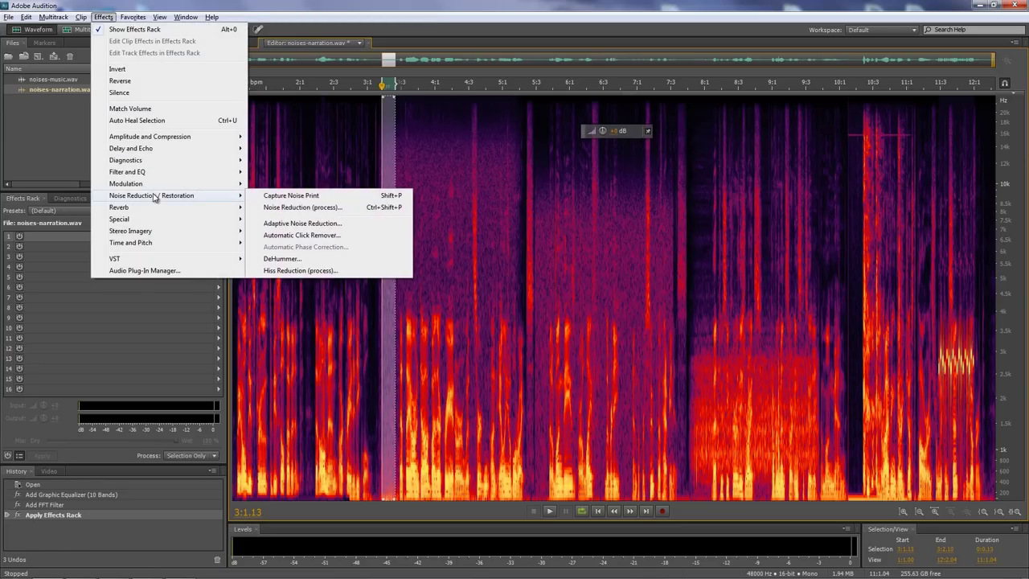
{"action": "left_click", "coordinate": [305, 198]}
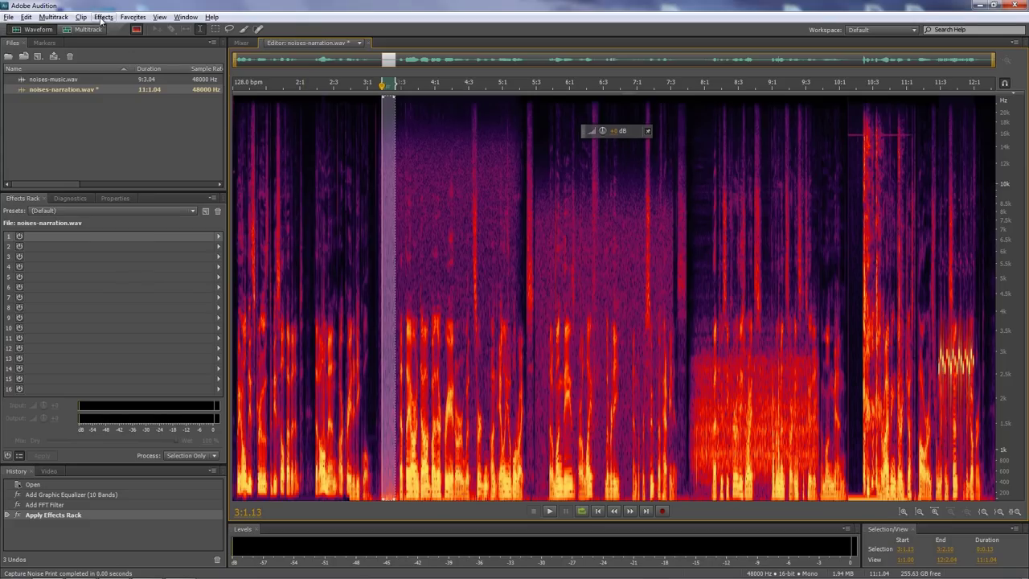
Open the Noise Reduction process, extend the selection over the whole hiss section to about 5:3 and preview the effect
{"action": "left_click", "coordinate": [105, 18]}
{"action": "mouse_move", "coordinate": [157, 195]}
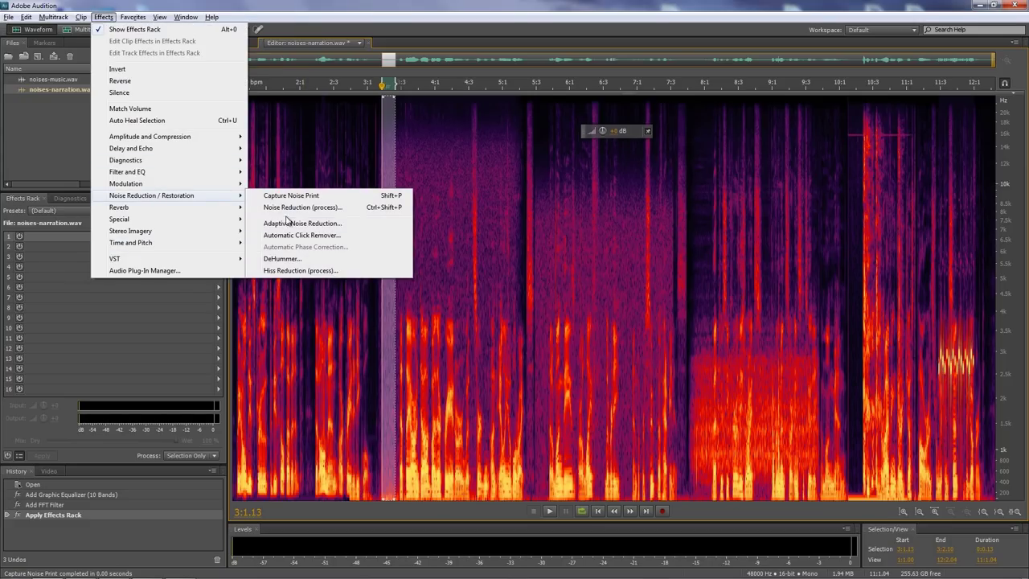
{"action": "left_click", "coordinate": [286, 209]}
{"action": "left_click_drag", "start_coordinate": [483, 145], "coordinate": [167, 98]}
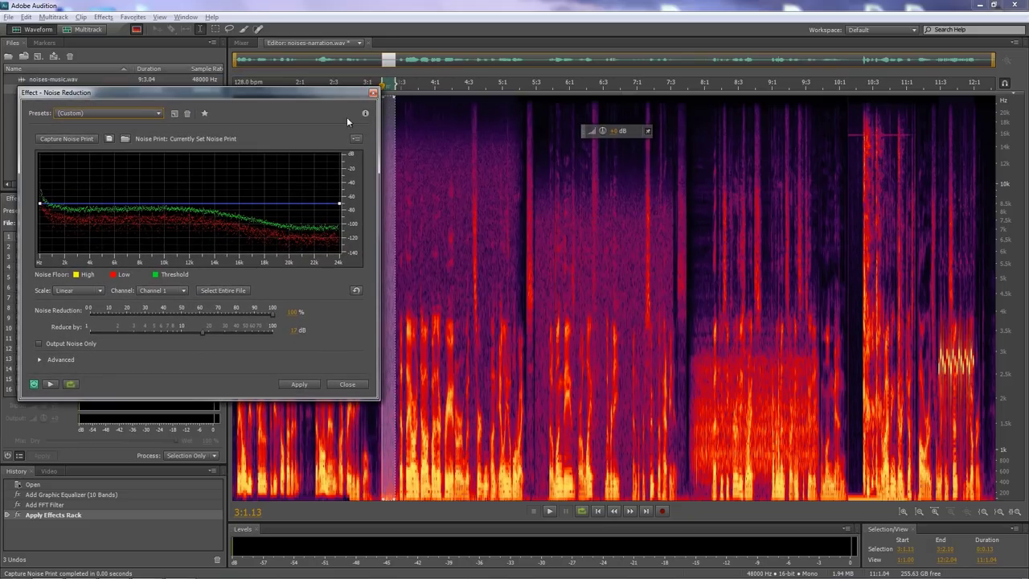
{"action": "left_click_drag", "start_coordinate": [394, 98], "coordinate": [535, 97]}
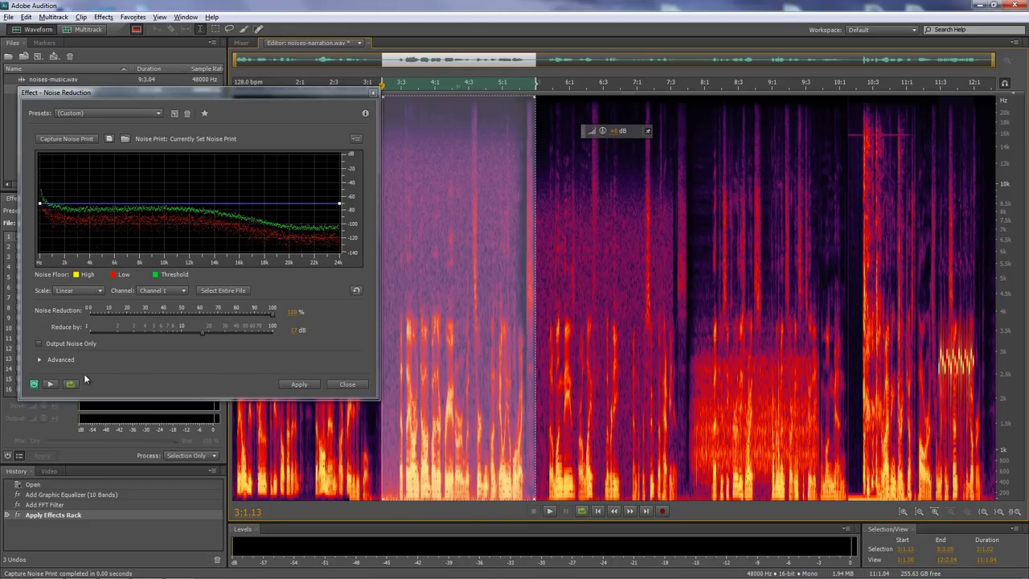
{"action": "left_click", "coordinate": [50, 385]}
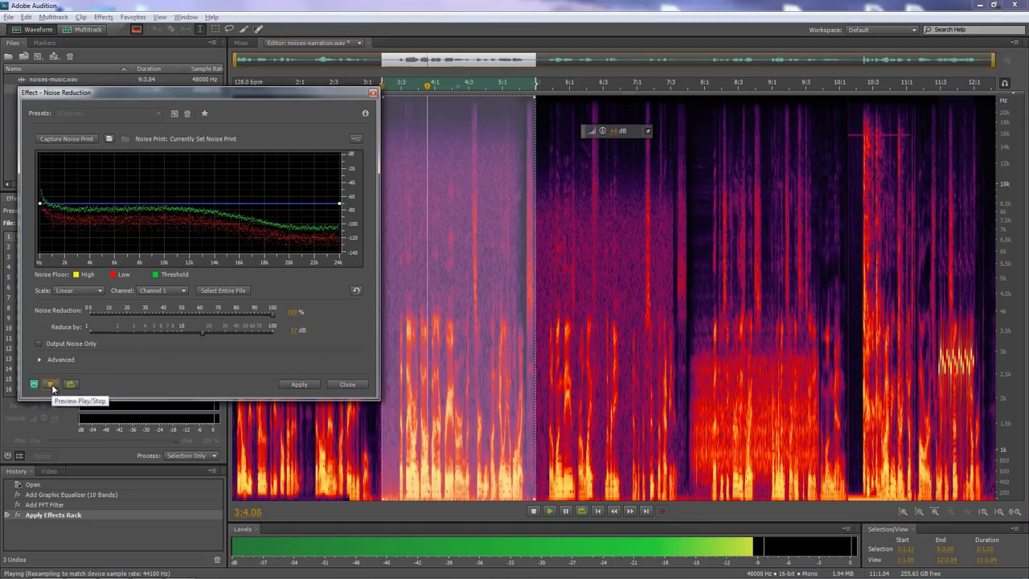
Set Noise Reduction to about 95% with a reduction of 34.4 dB and apply it to the hiss section
{"action": "left_click_drag", "start_coordinate": [272, 311], "coordinate": [229, 329]}
{"action": "key", "text": "space"}
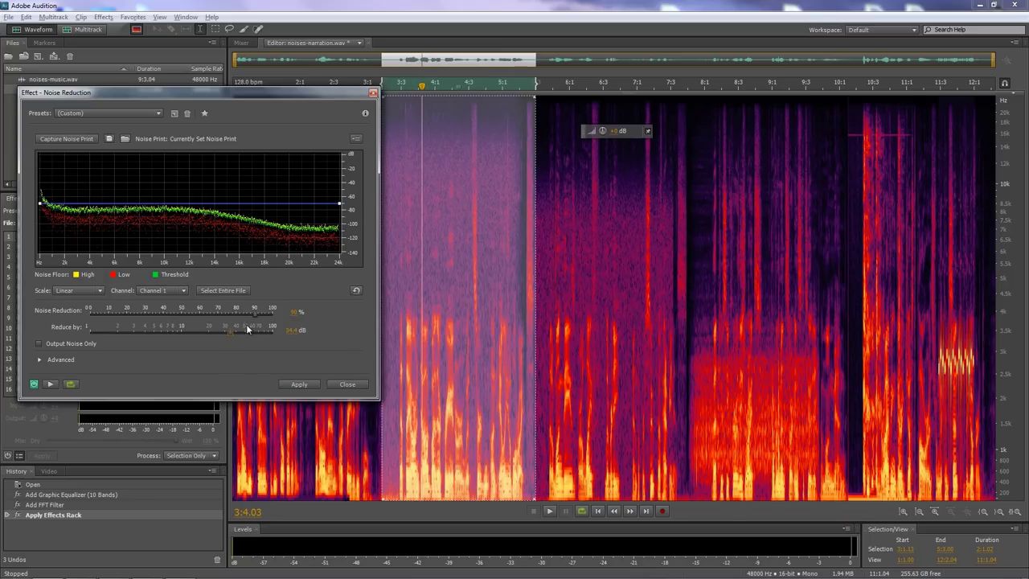
{"action": "left_click_drag", "start_coordinate": [256, 321], "coordinate": [262, 315]}
{"action": "left_click", "coordinate": [303, 385]}
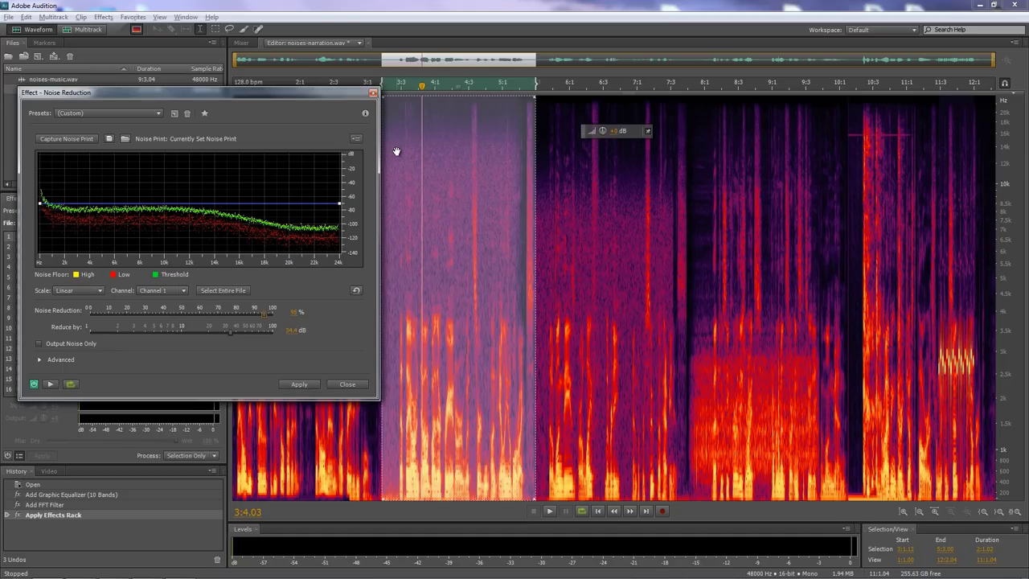
{"action": "left_click", "coordinate": [301, 384]}
Play back the noise-reduced section from about 3:1.09
{"action": "left_click", "coordinate": [377, 304]}
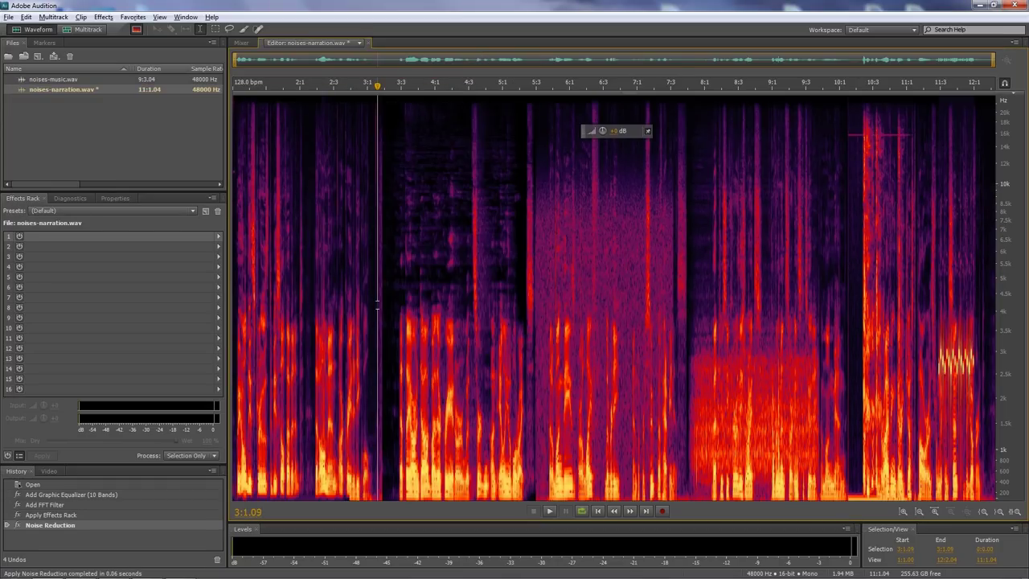
{"action": "key", "text": "space"}
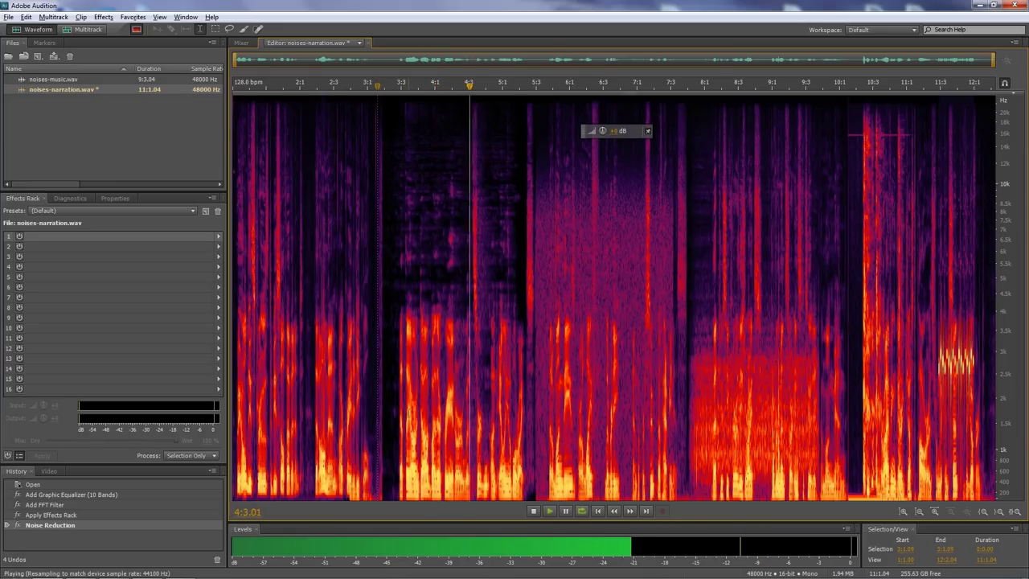
{"action": "key", "text": "space"}
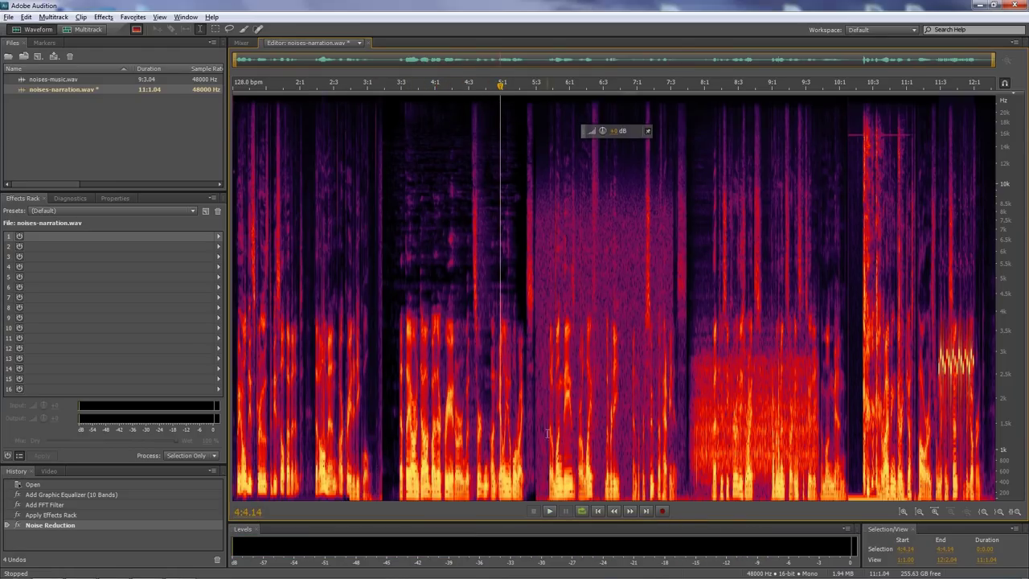
Play the next noisy section from about 5:3 and return the playhead to its start
{"action": "left_click", "coordinate": [535, 255]}
{"action": "key", "text": "space"}
{"action": "key", "text": "space"}
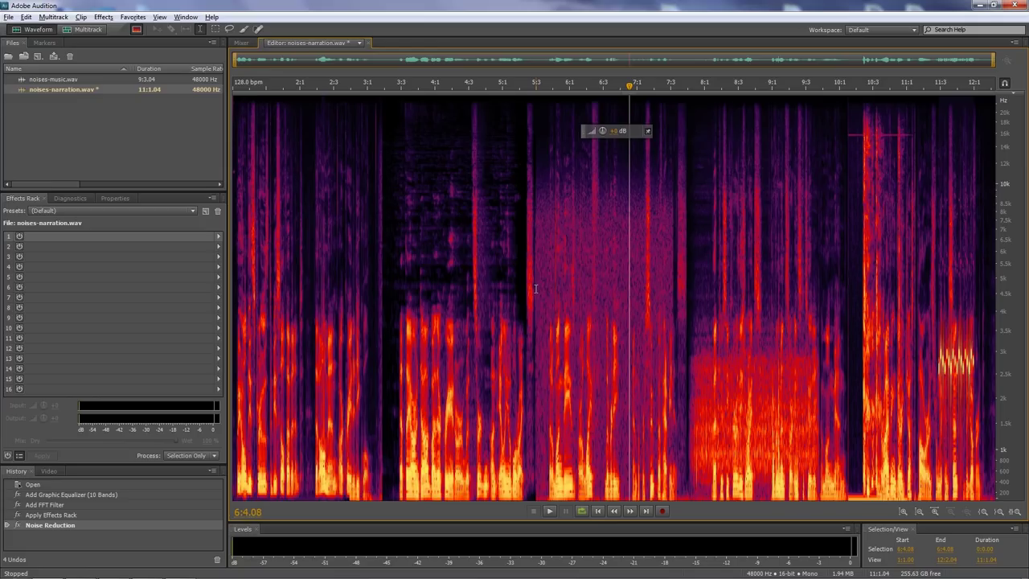
{"action": "left_click", "coordinate": [537, 470]}
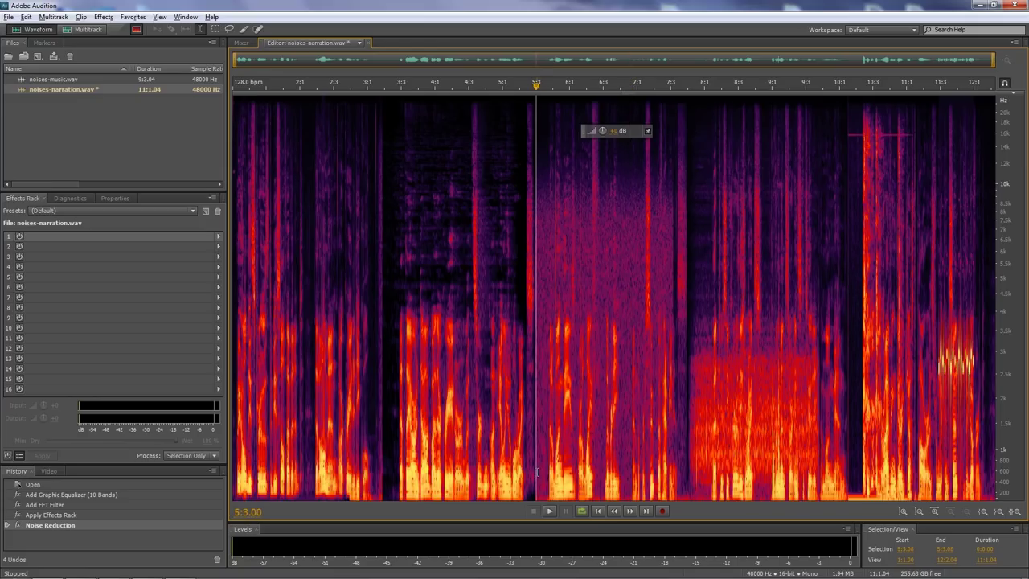
Open the Noise Reduction process and capture a noise print from the speech-free start of the next noisy section, 5:3.00 to 5:3.11
{"action": "scroll", "coordinate": [537, 470], "scroll_direction": "up", "scroll_amount": 3}
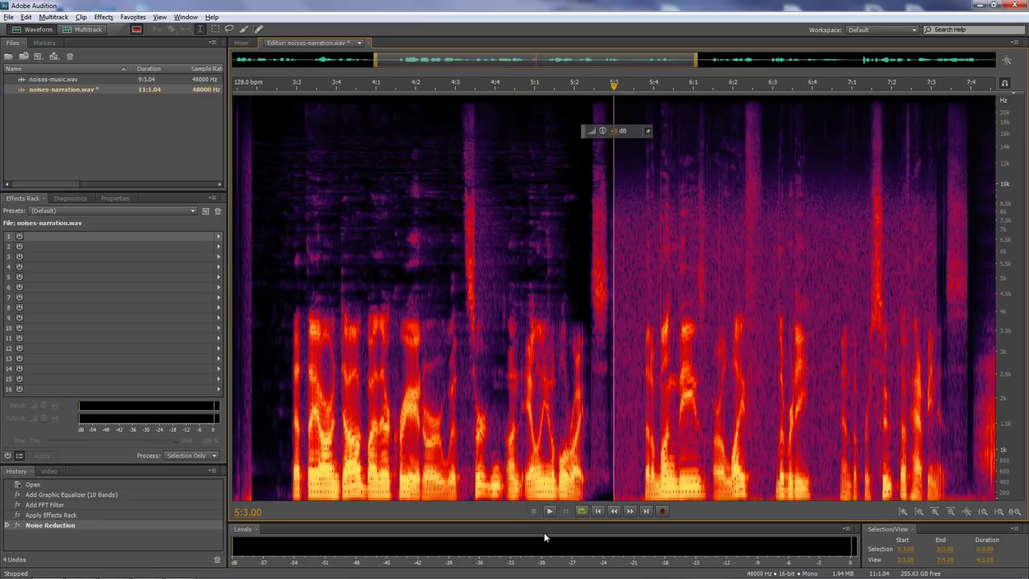
{"action": "left_click_drag", "start_coordinate": [535, 59], "coordinate": [607, 58]}
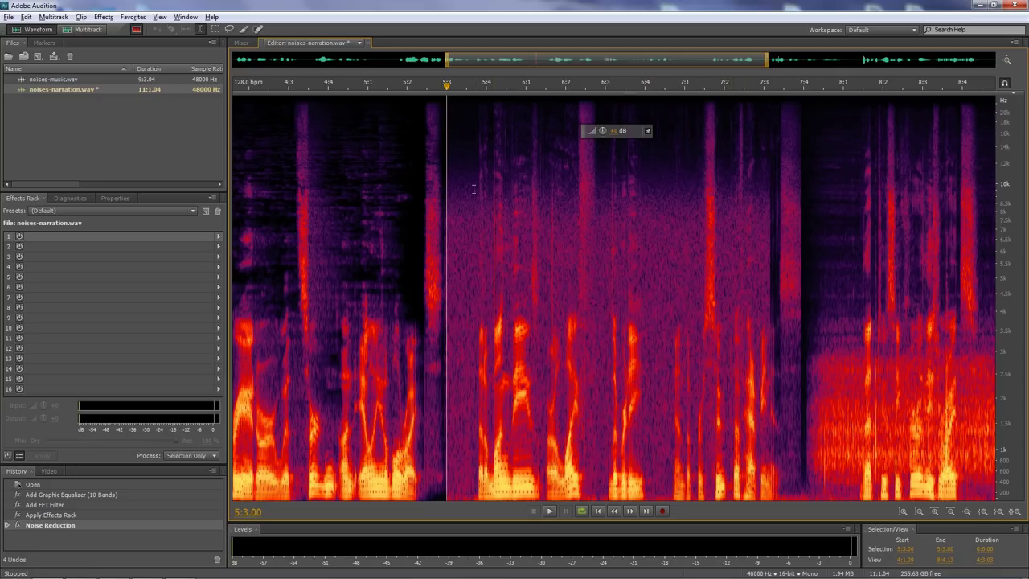
{"action": "left_click", "coordinate": [103, 17]}
{"action": "mouse_move", "coordinate": [160, 197]}
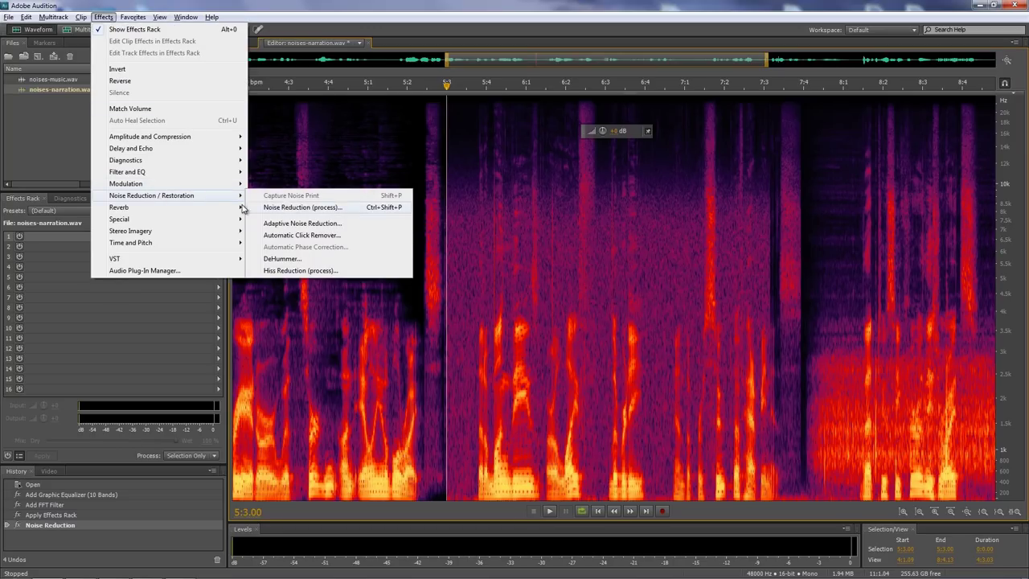
{"action": "left_click", "coordinate": [326, 209]}
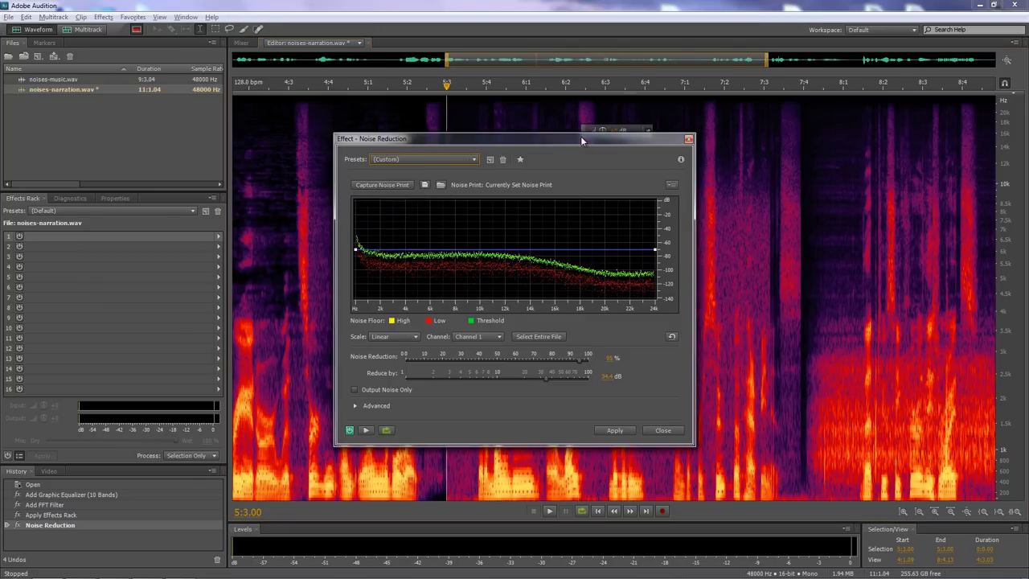
{"action": "left_click_drag", "start_coordinate": [582, 138], "coordinate": [841, 106]}
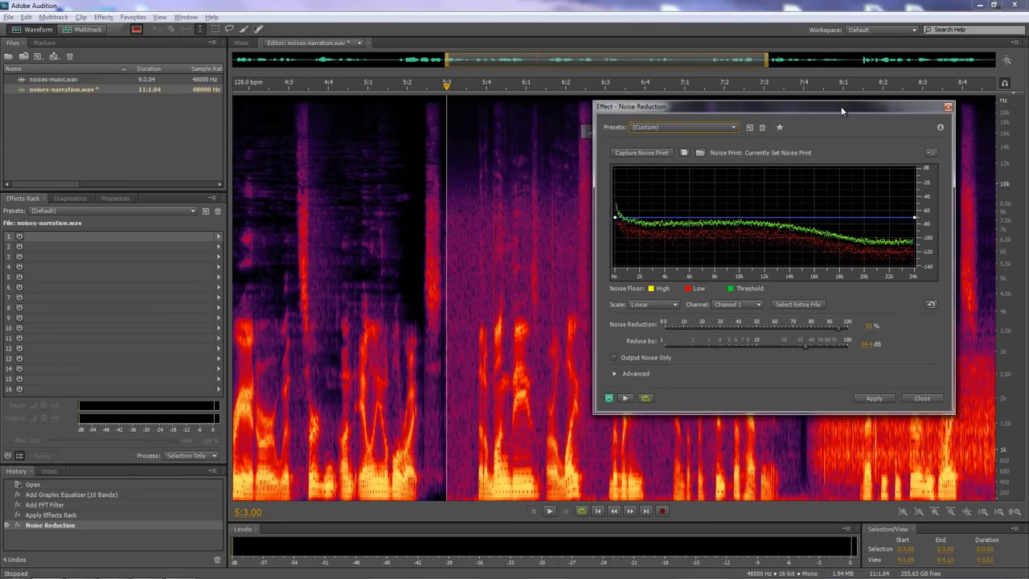
{"action": "left_click_drag", "start_coordinate": [448, 436], "coordinate": [475, 435]}
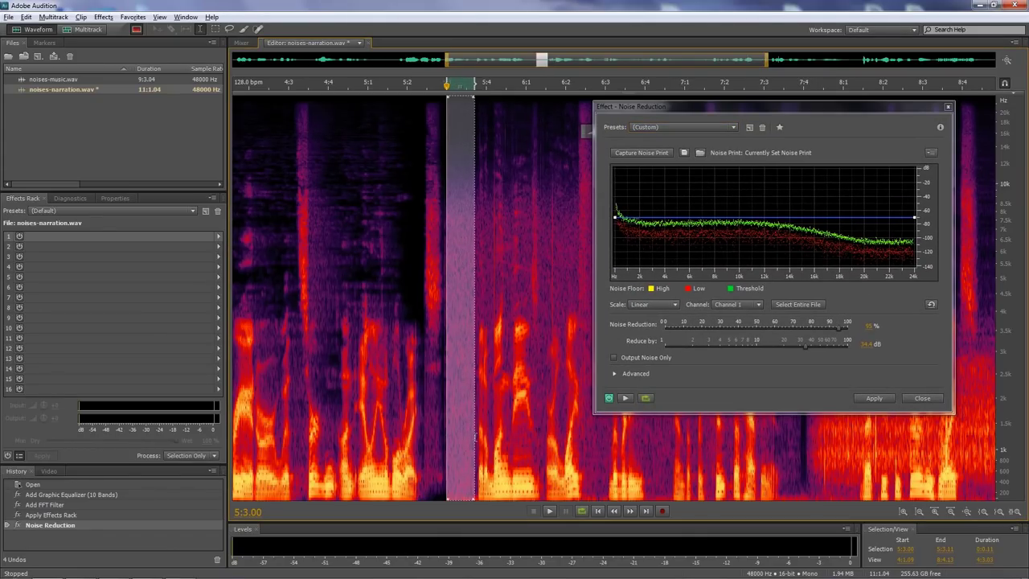
{"action": "left_click", "coordinate": [639, 152]}
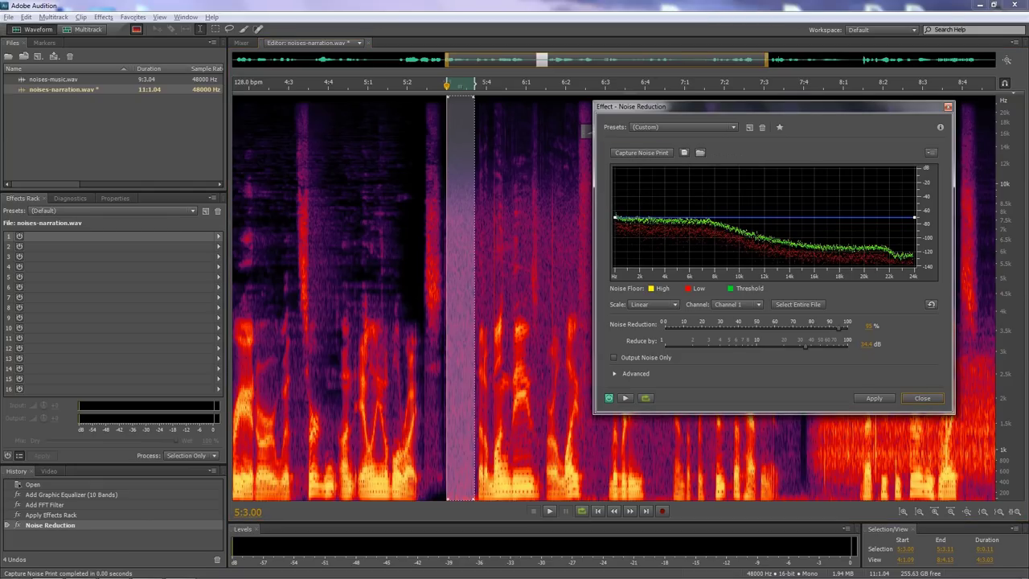
Extend the selection to 7:4.00 and preview it with Noise Reduction at 87% and a reduction of about 19 dB
{"action": "left_click_drag", "start_coordinate": [473, 84], "coordinate": [804, 117]}
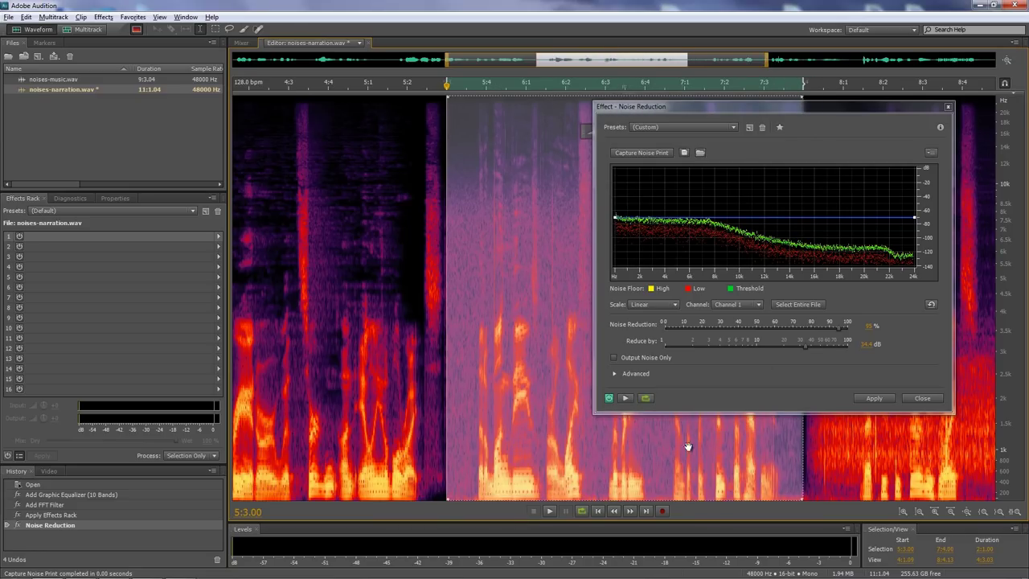
{"action": "left_click", "coordinate": [625, 397]}
{"action": "left_click_drag", "start_coordinate": [840, 326], "coordinate": [784, 349]}
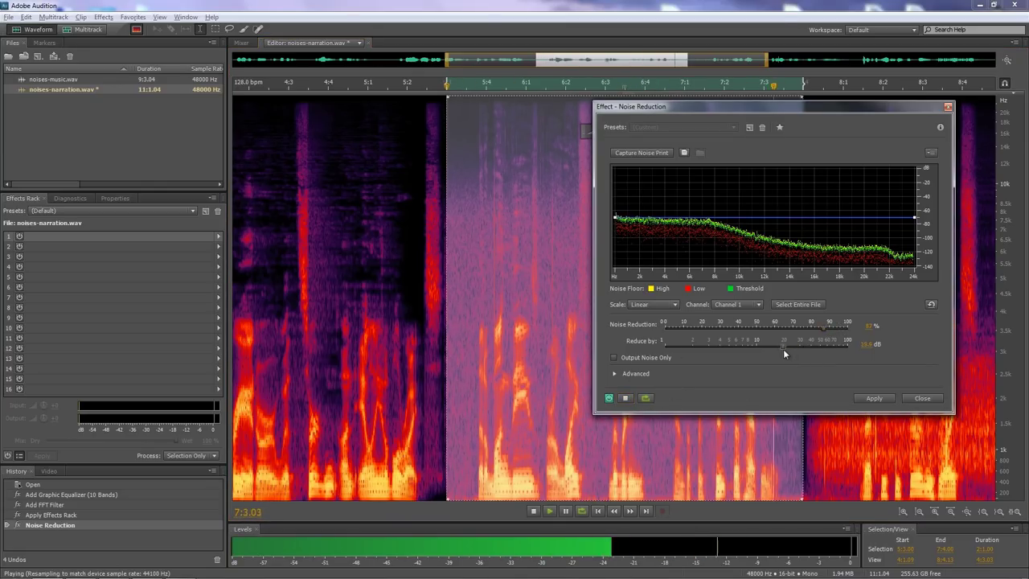
{"action": "left_click", "coordinate": [626, 398]}
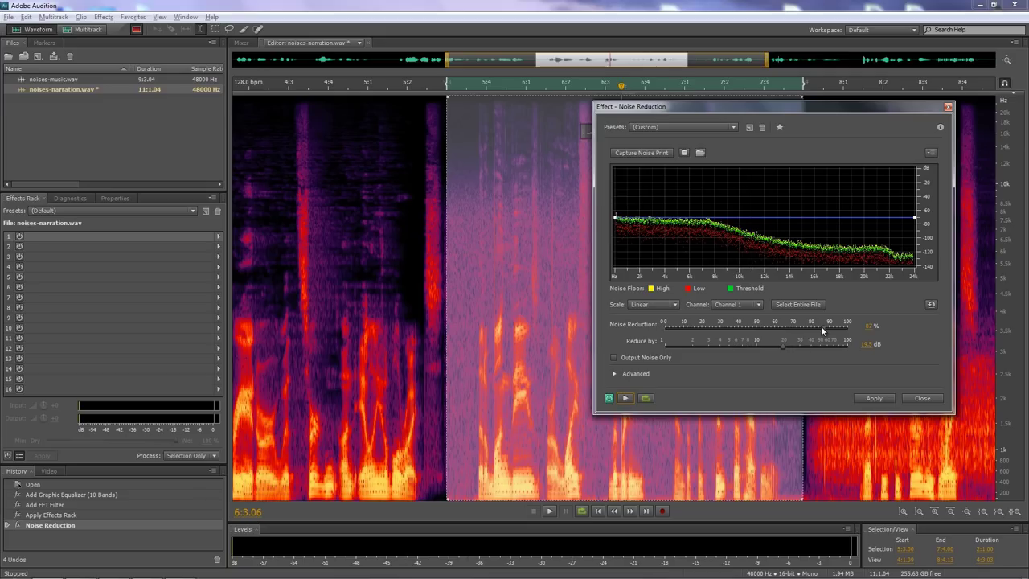
Set Noise Reduction to about 90% with a reduction of about 30 dB, move the selection start slightly earlier and apply the effect
{"action": "left_click_drag", "start_coordinate": [823, 325], "coordinate": [782, 346]}
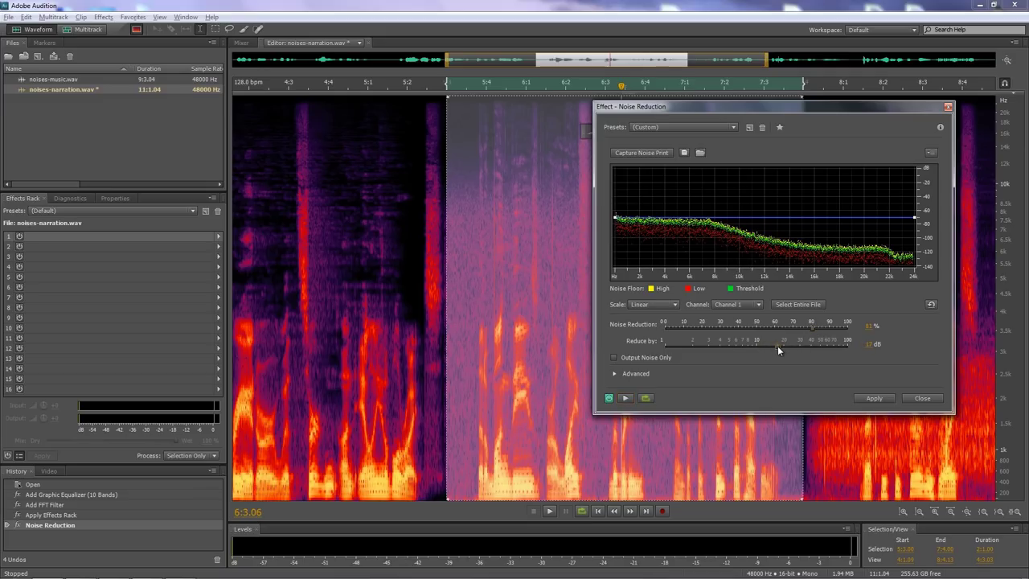
{"action": "left_click", "coordinate": [626, 397]}
{"action": "left_click_drag", "start_coordinate": [776, 349], "coordinate": [801, 347]}
{"action": "key", "text": "space"}
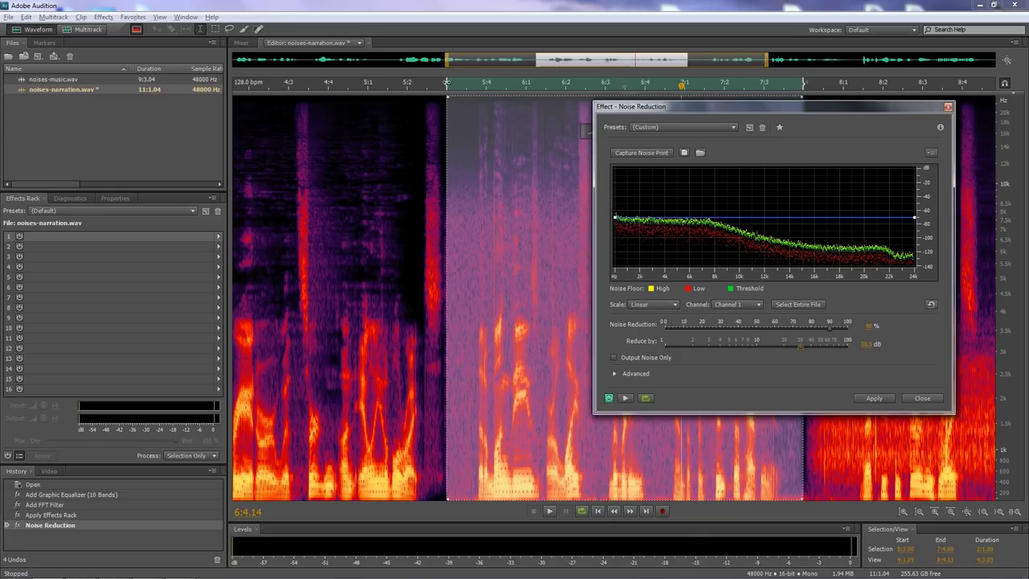
{"action": "left_click_drag", "start_coordinate": [448, 82], "coordinate": [442, 83]}
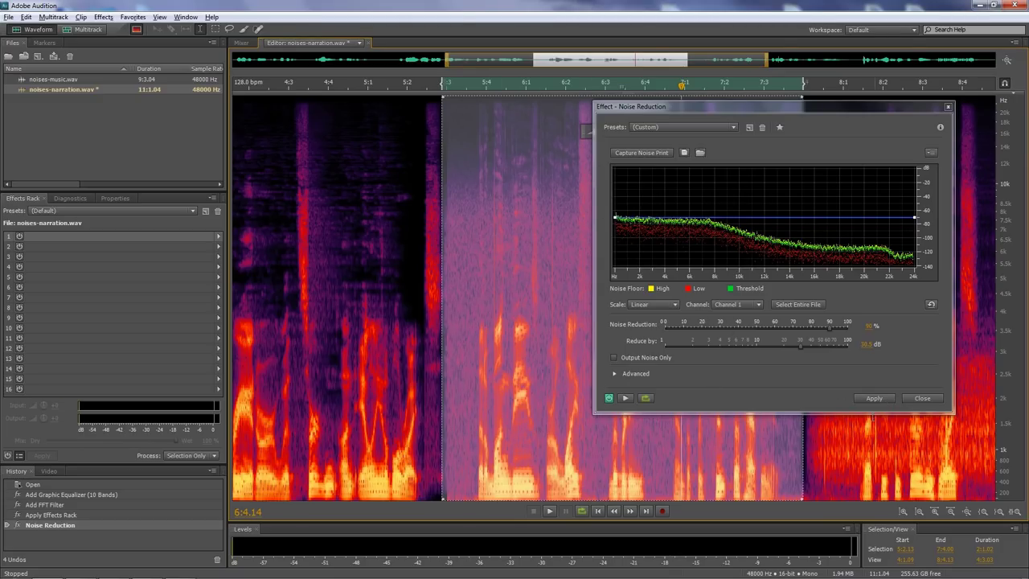
{"action": "left_click", "coordinate": [877, 399]}
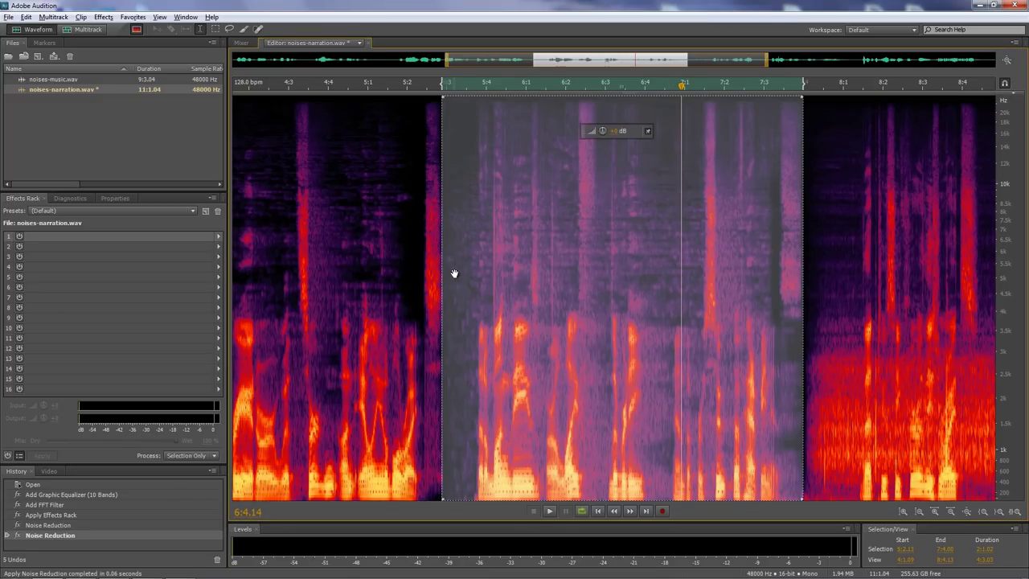
Play back the noise-reduced section from about 5:3.03
{"action": "left_click", "coordinate": [426, 222]}
{"action": "left_click", "coordinate": [455, 241]}
{"action": "key", "text": "space"}
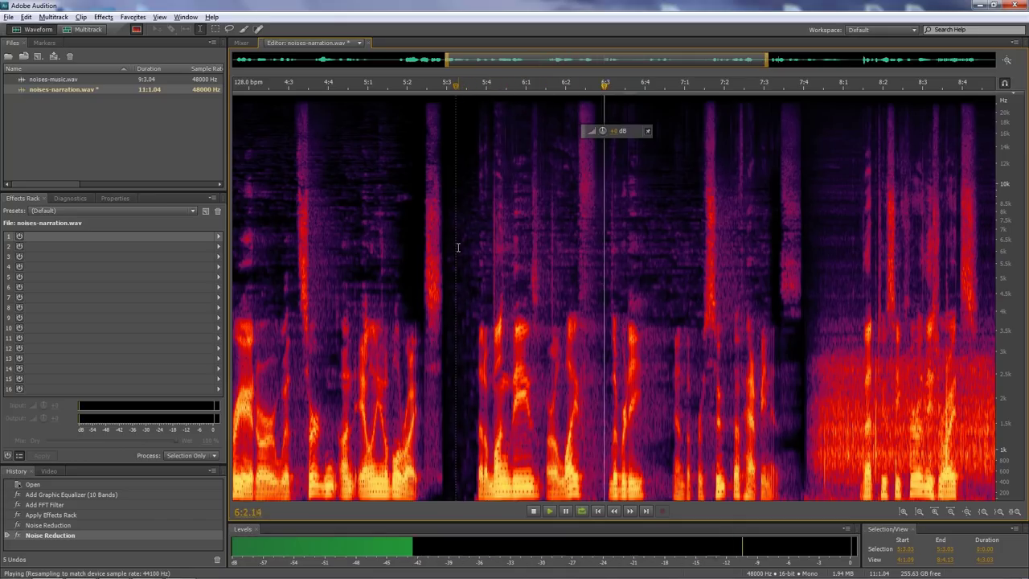
{"action": "key", "text": "space"}
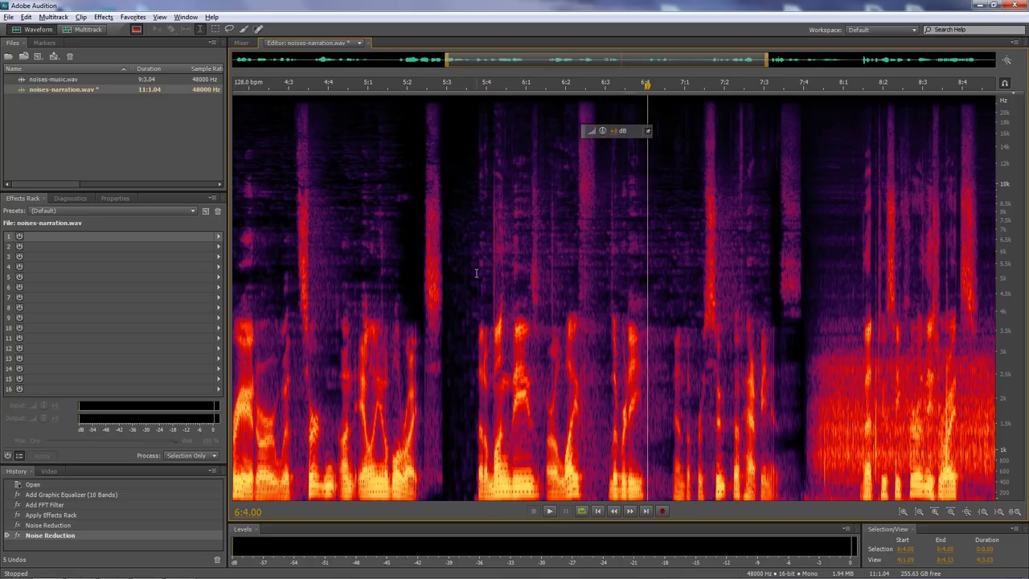
Select the section from 5:3.07 to 7:4.00 and open the Automatic Click Remover effect for it
{"action": "left_click_drag", "start_coordinate": [466, 449], "coordinate": [804, 463]}
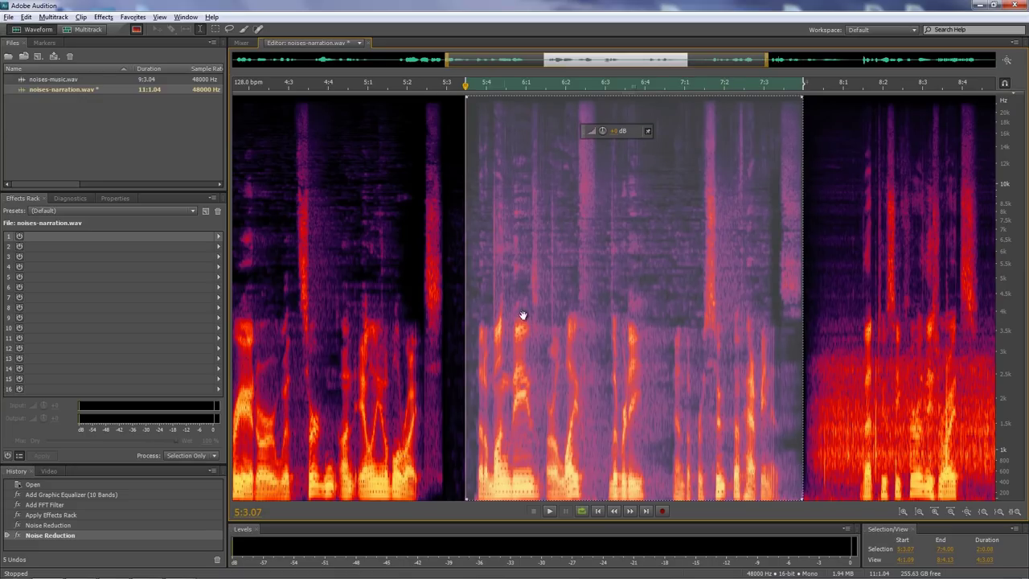
{"action": "left_click", "coordinate": [103, 17]}
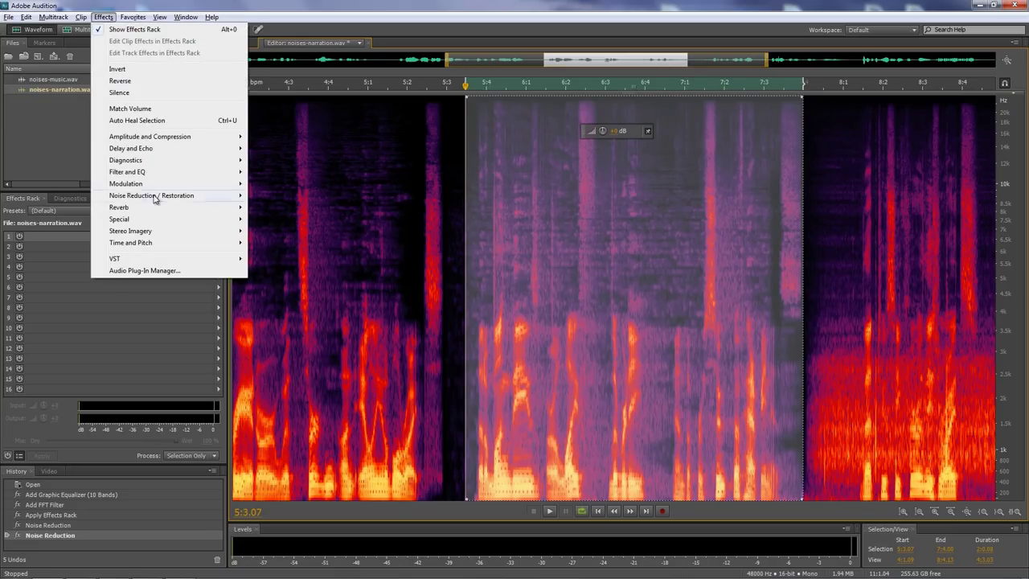
{"action": "mouse_move", "coordinate": [164, 198]}
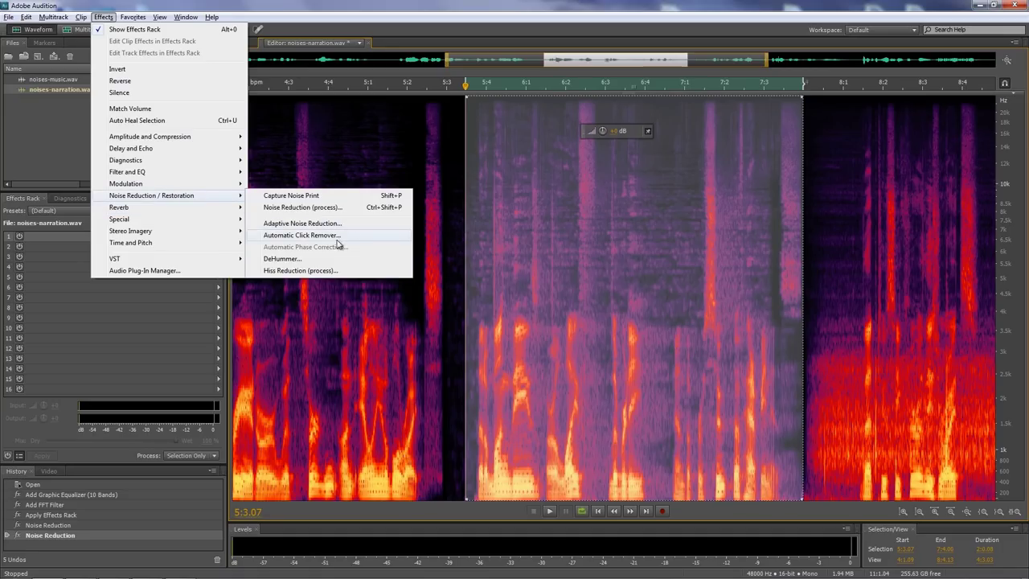
{"action": "left_click", "coordinate": [286, 236]}
{"action": "left_click_drag", "start_coordinate": [502, 239], "coordinate": [337, 145]}
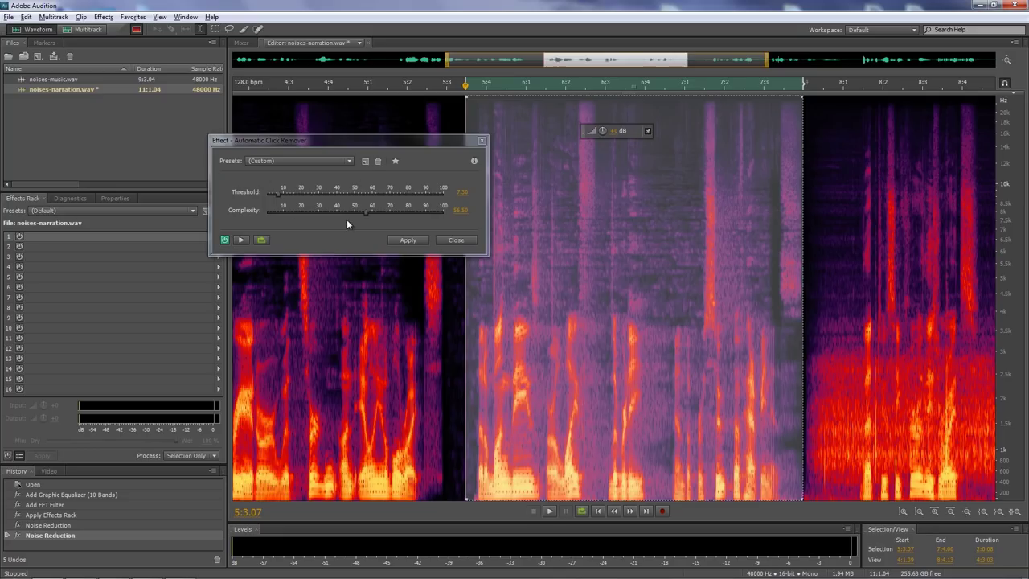
Set the click remover's threshold to about 30 and complexity to about 15, consult its help page and preview the effect
{"action": "left_click", "coordinate": [277, 193]}
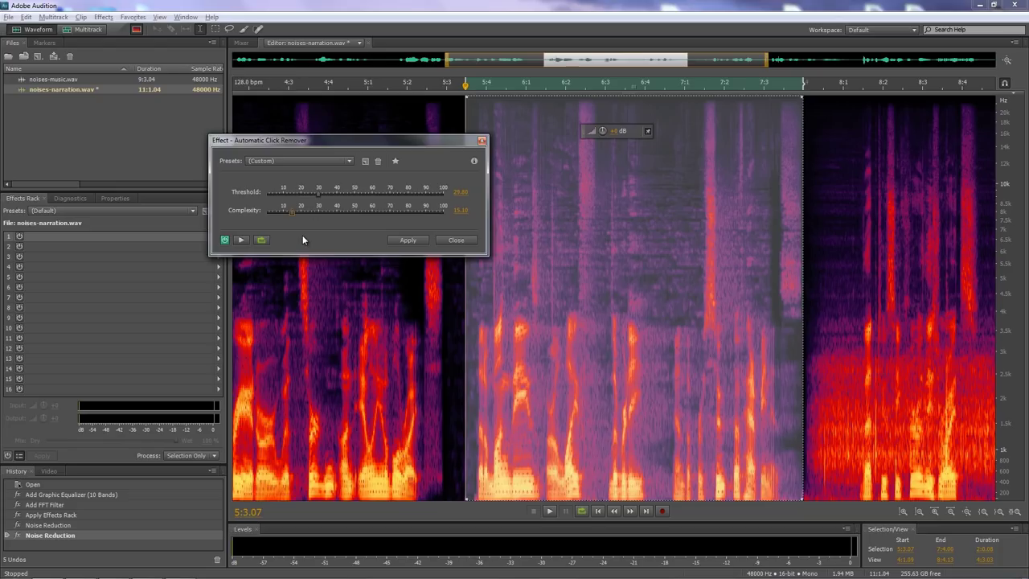
{"action": "left_click", "coordinate": [472, 162]}
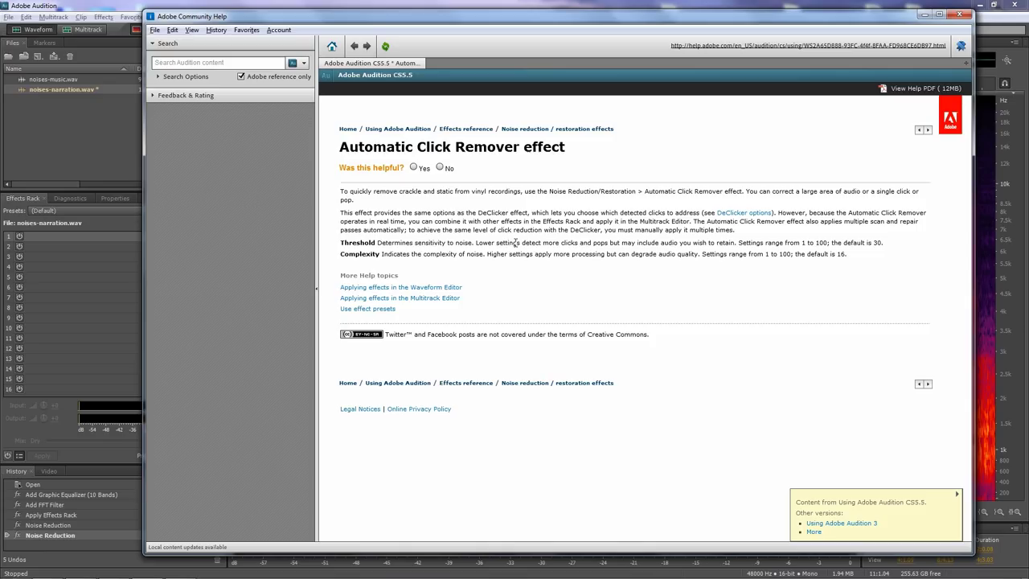
{"action": "left_click", "coordinate": [926, 15]}
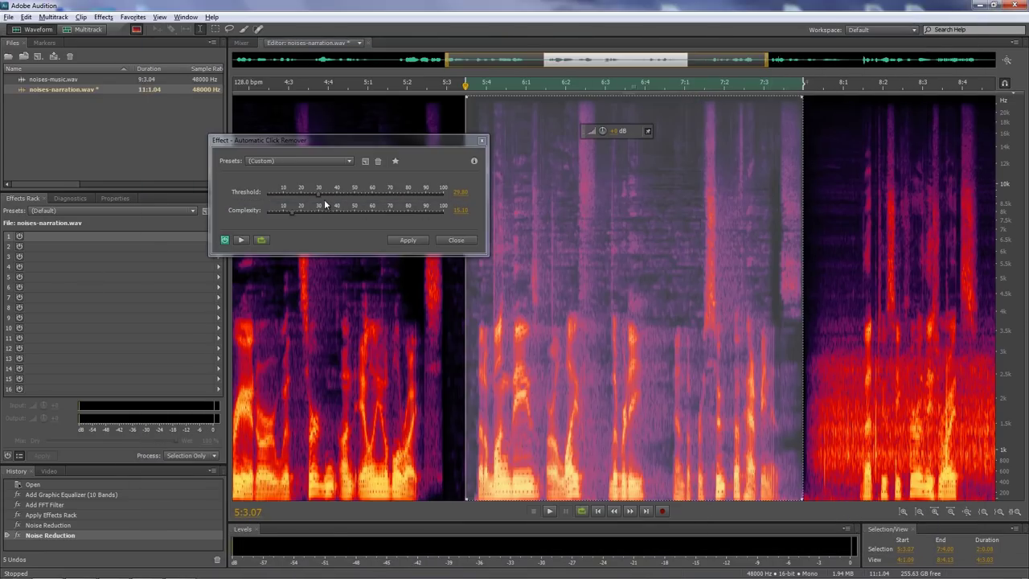
{"action": "left_click", "coordinate": [242, 239]}
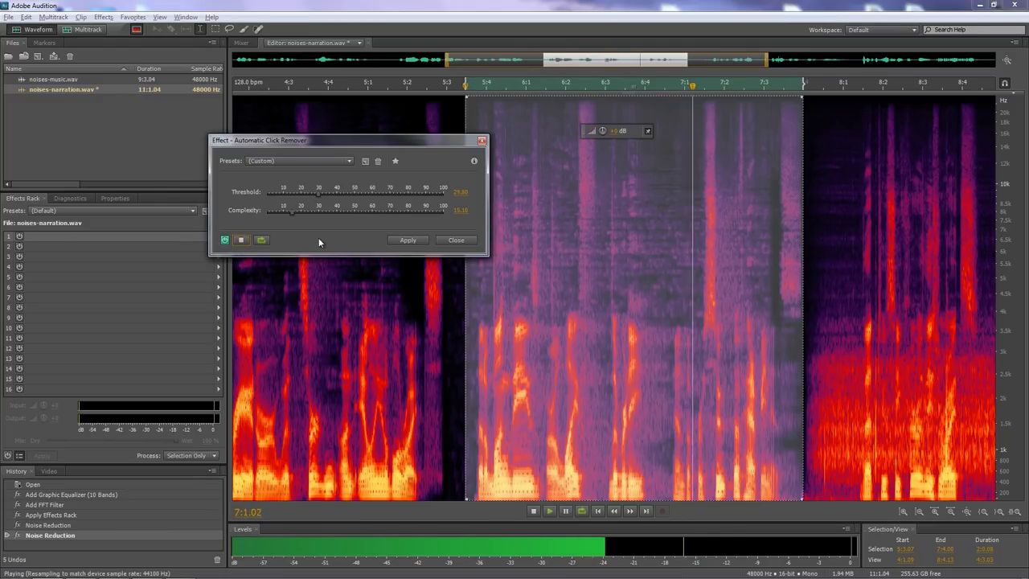
{"action": "left_click", "coordinate": [240, 239]}
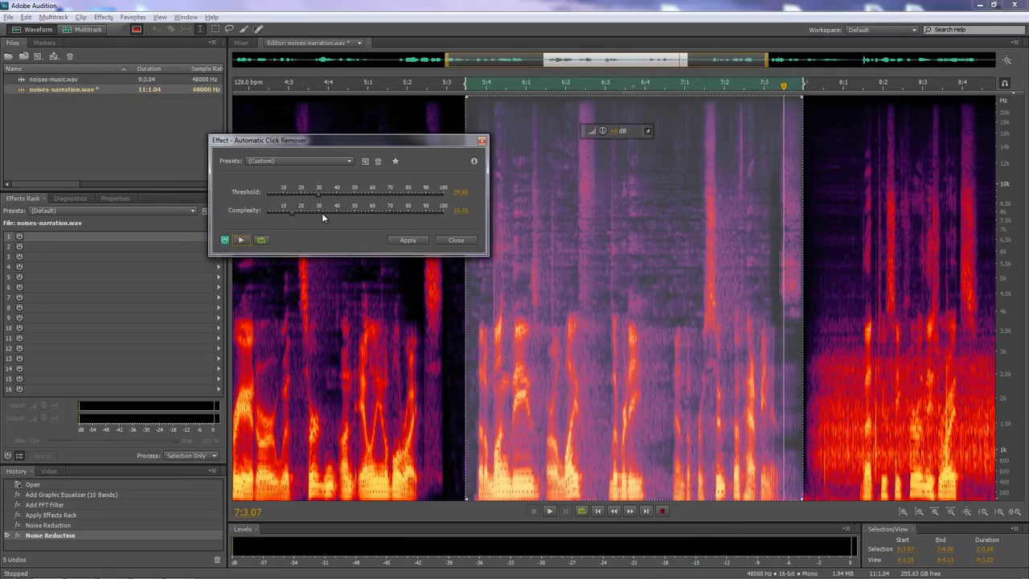
Adjust the click remover to a threshold of 21.30 and a complexity of 13.60 while previewing, and apply it to the selection
{"action": "left_click_drag", "start_coordinate": [318, 192], "coordinate": [325, 192]}
{"action": "left_click", "coordinate": [241, 242]}
{"action": "mouse_move", "coordinate": [323, 194]}
{"action": "left_mouse_down"}
{"action": "mouse_move", "coordinate": [336, 193]}
{"action": "mouse_move", "coordinate": [304, 195]}
{"action": "left_mouse_up"}
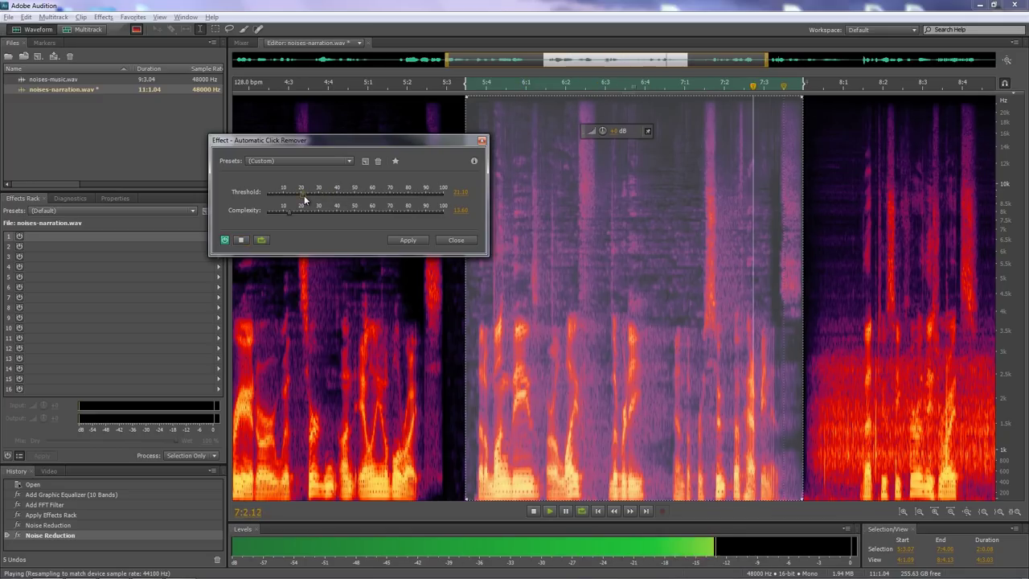
{"action": "left_click", "coordinate": [242, 239]}
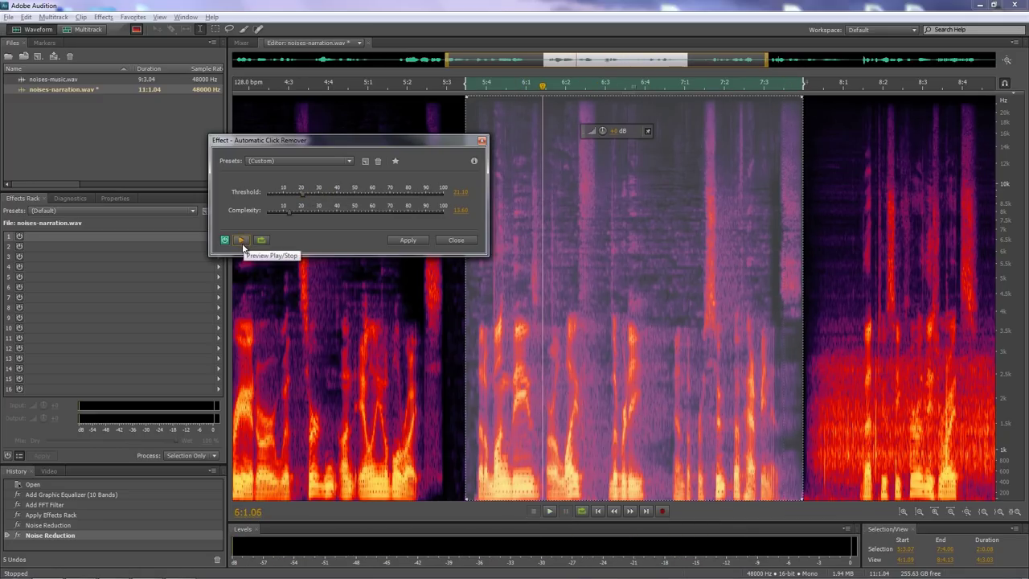
{"action": "left_click", "coordinate": [406, 240]}
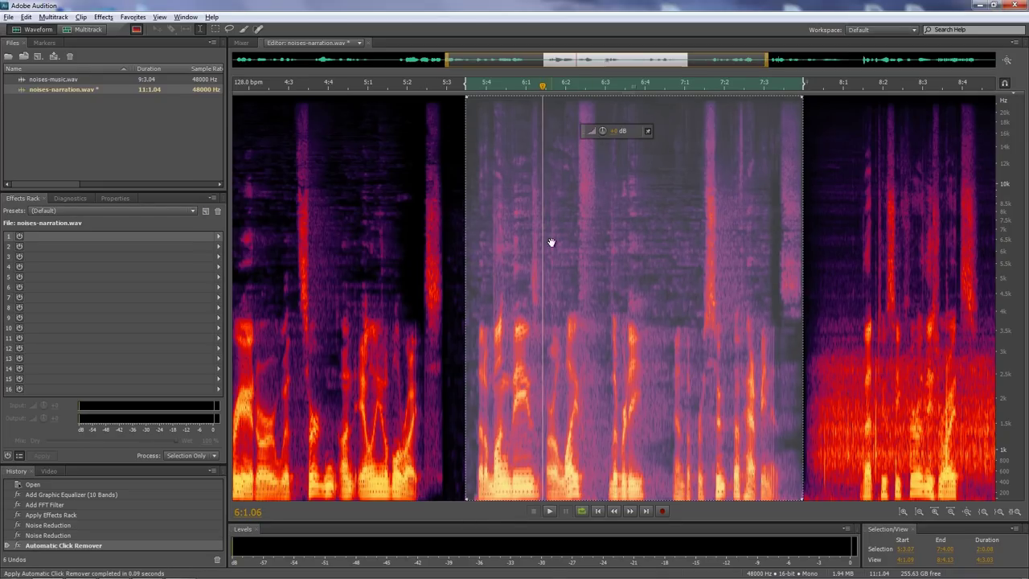
Play back the click-removed section from about 5:3.06 and undo the Automatic Click Remover
{"action": "left_click", "coordinate": [462, 211]}
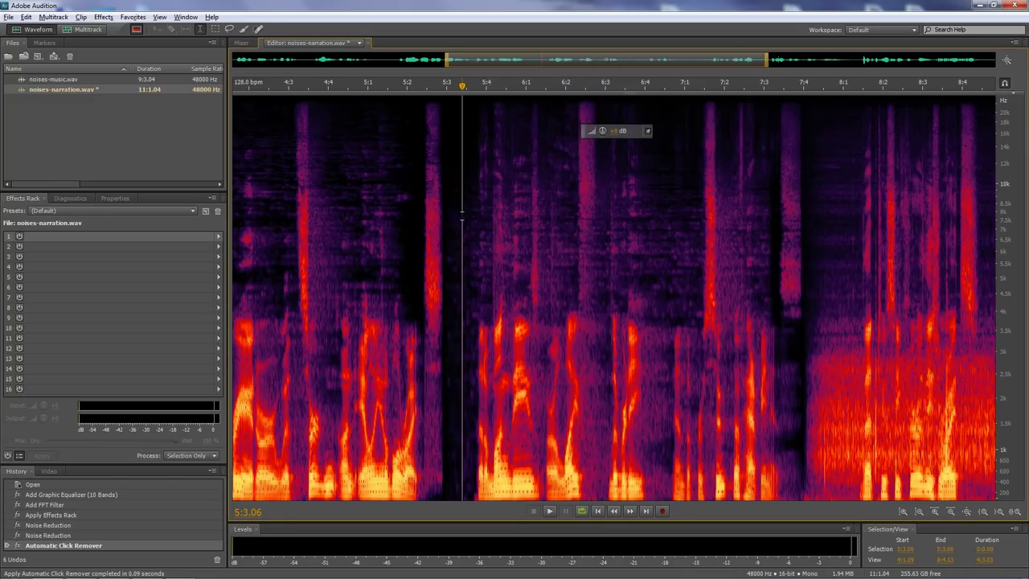
{"action": "key", "text": "space"}
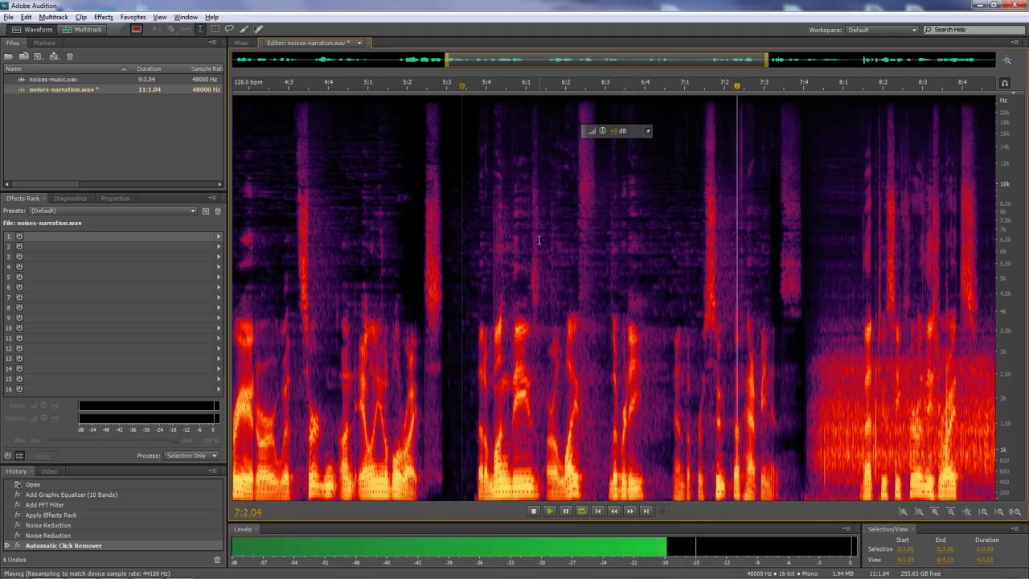
{"action": "key", "text": "space"}
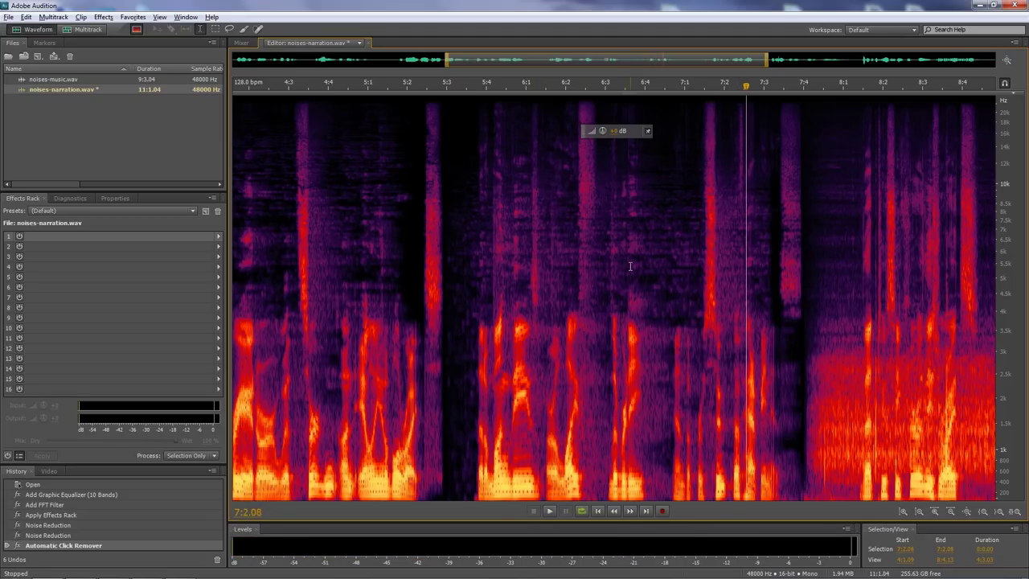
{"action": "left_click", "coordinate": [473, 228]}
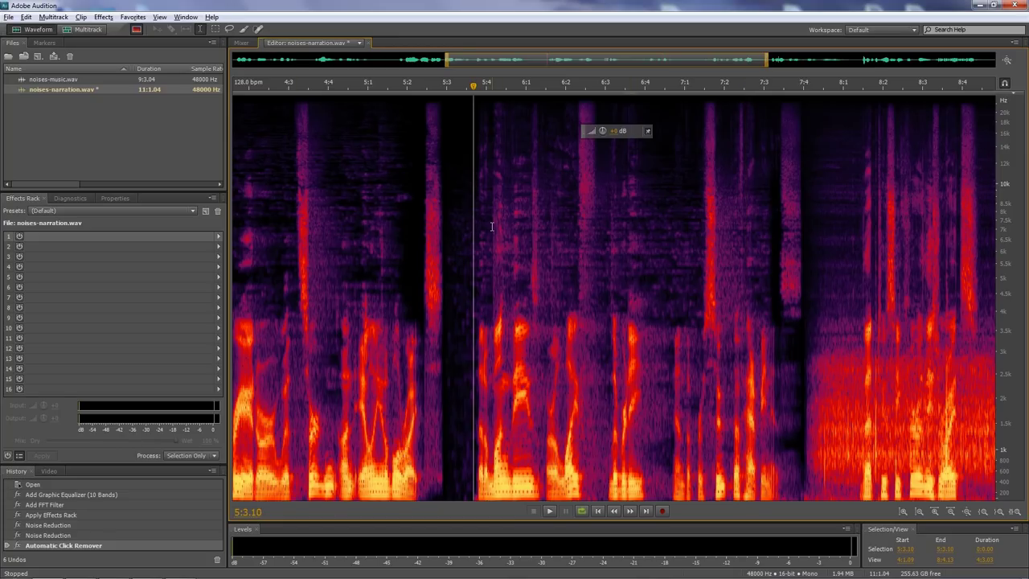
{"action": "key", "text": "ctrl+z"}
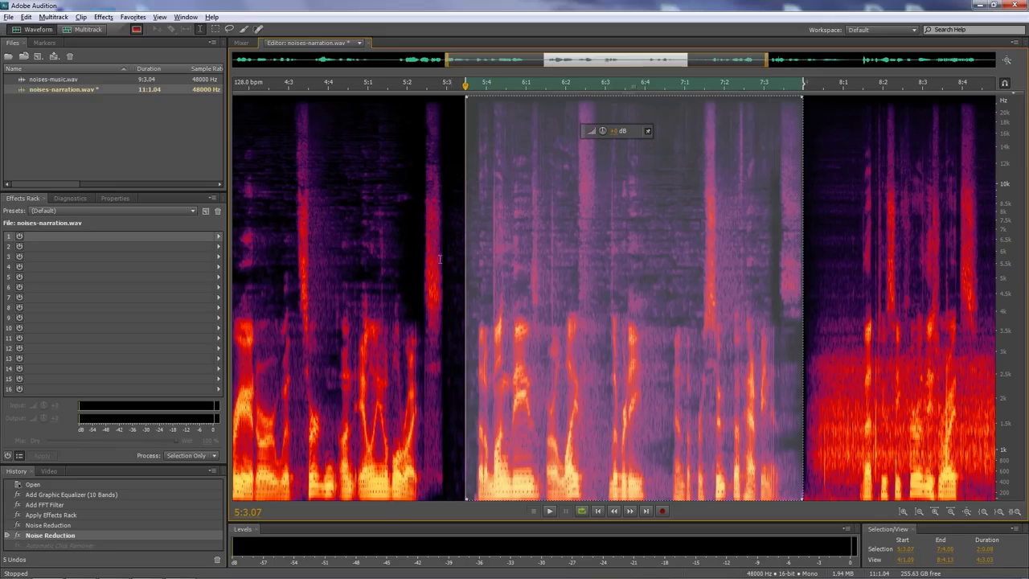
{"action": "left_click", "coordinate": [103, 17]}
{"action": "mouse_move", "coordinate": [160, 164]}
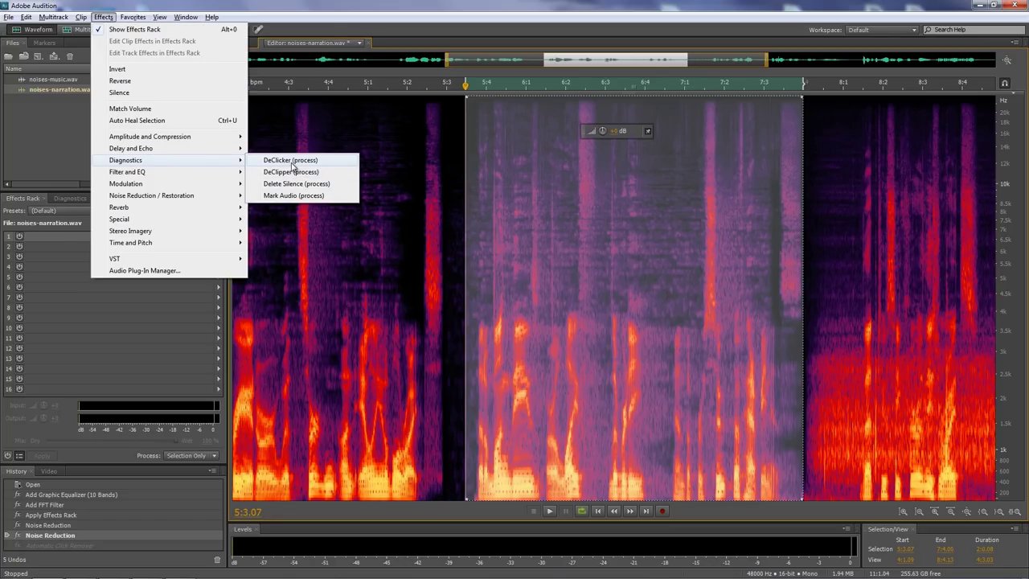
{"action": "left_click", "coordinate": [393, 7]}
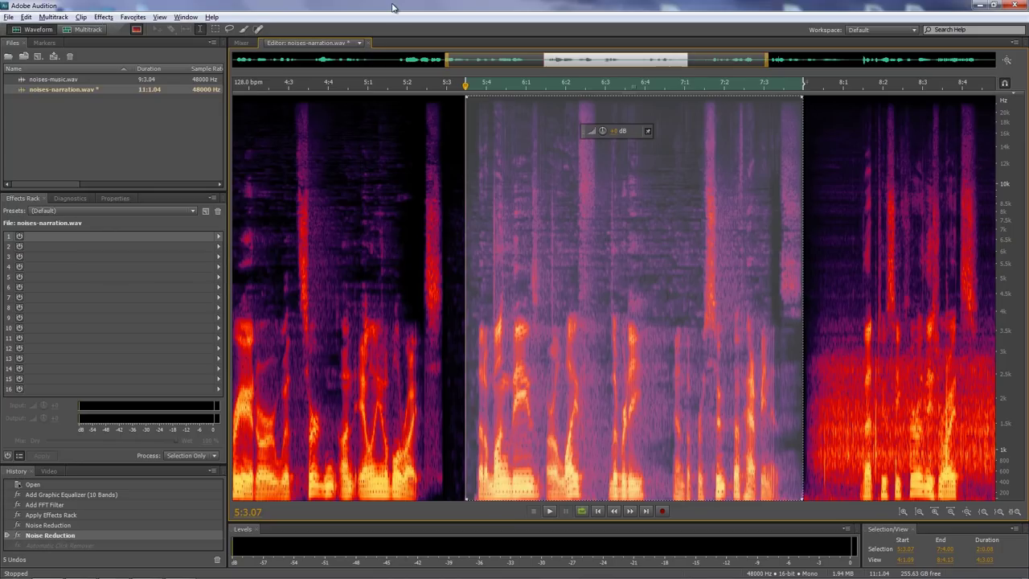
Scan the selected section with the DeClicker diagnostic using the Heavy Reduction preset, and repair all detected clicks
{"action": "left_click", "coordinate": [67, 198]}
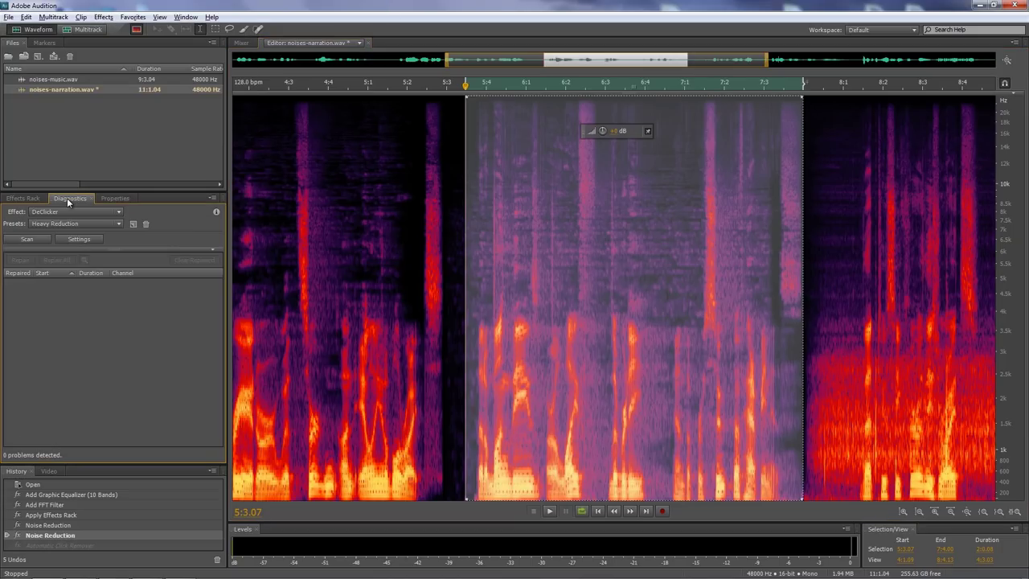
{"action": "left_click", "coordinate": [120, 210]}
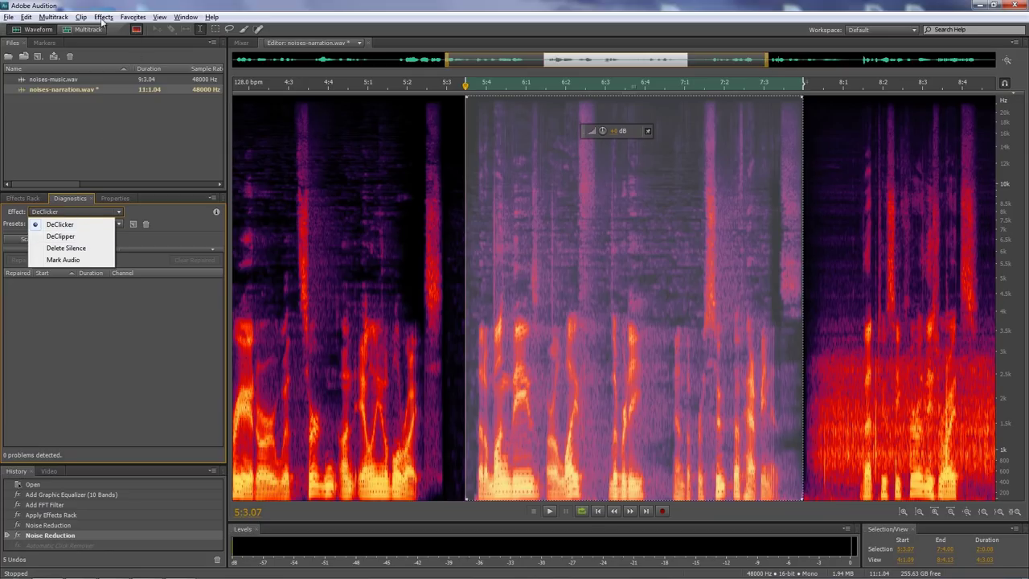
{"action": "left_click", "coordinate": [61, 225]}
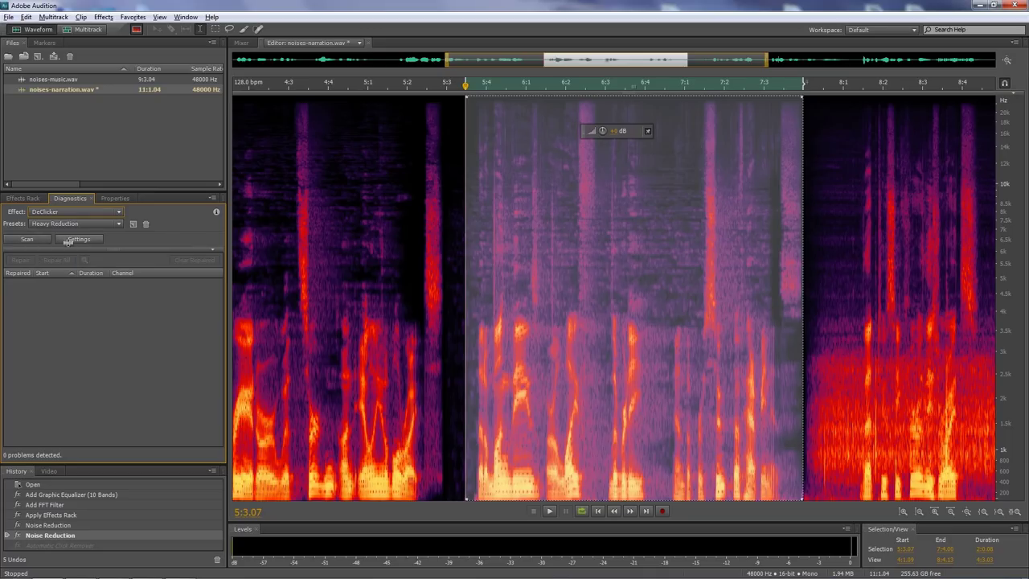
{"action": "left_click", "coordinate": [24, 241]}
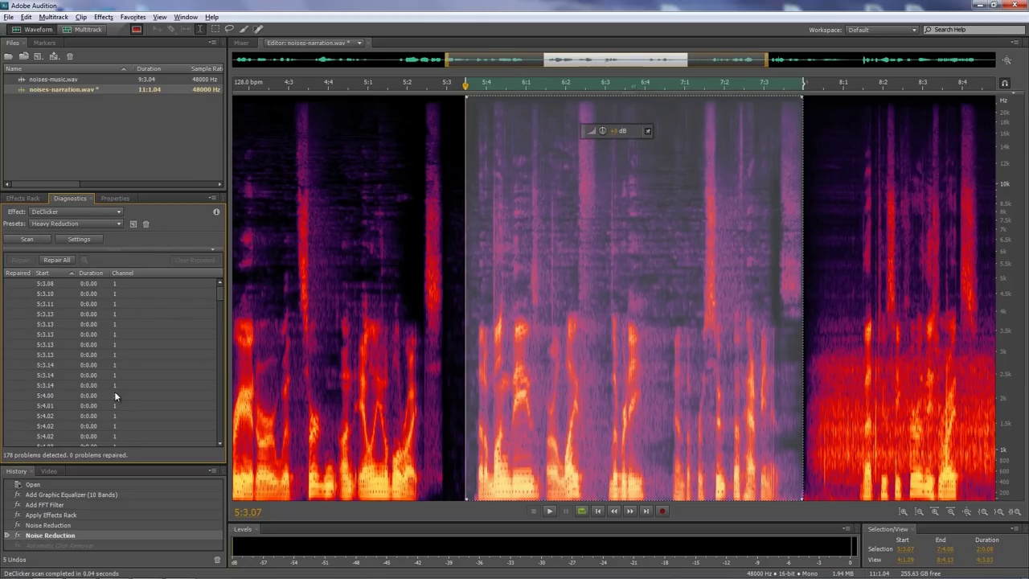
{"action": "left_click_drag", "start_coordinate": [219, 291], "coordinate": [204, 267]}
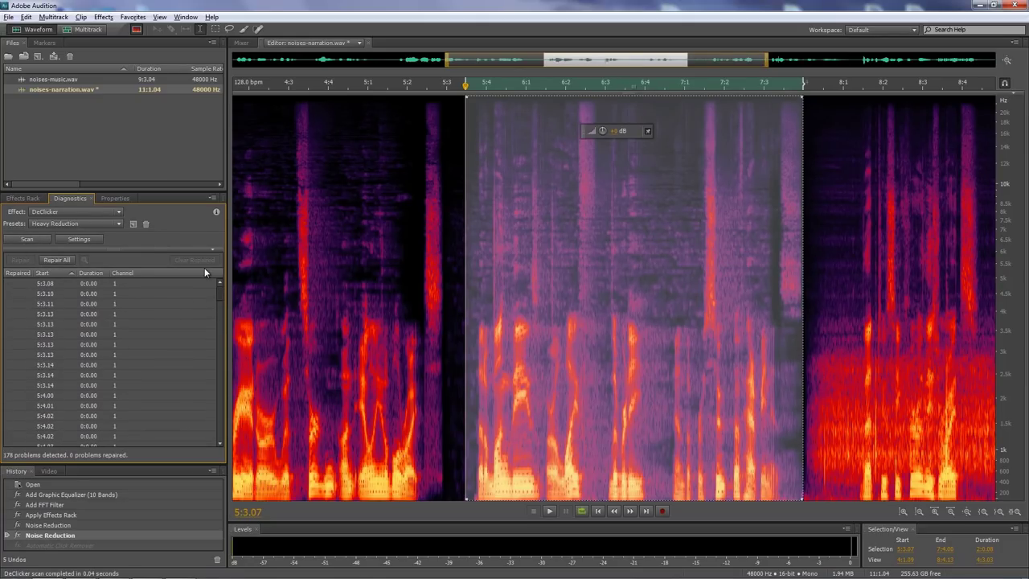
{"action": "left_click", "coordinate": [57, 256]}
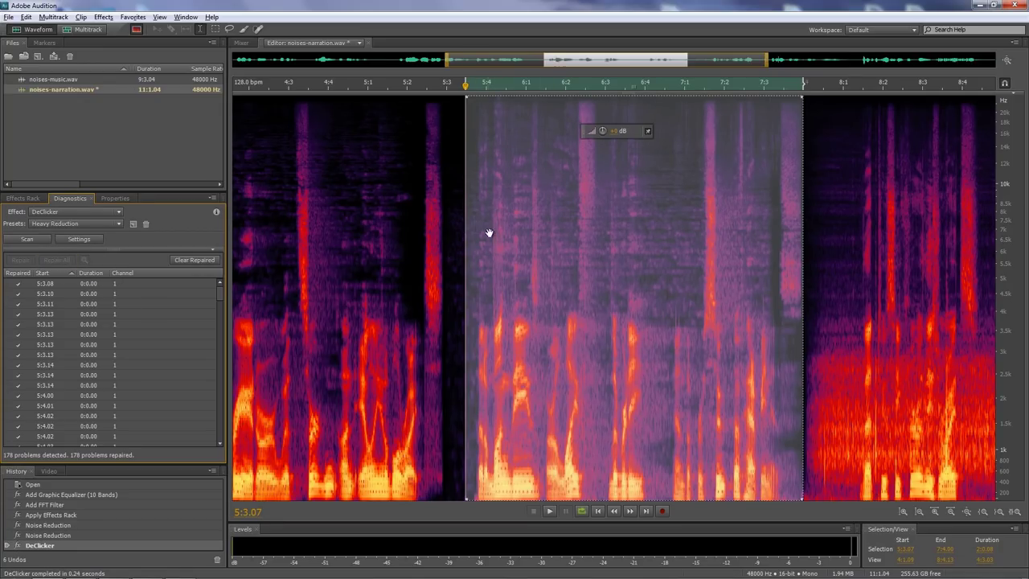
Play back the declicked section from about 5:3.04
{"action": "left_click", "coordinate": [458, 243]}
{"action": "key", "text": "space"}
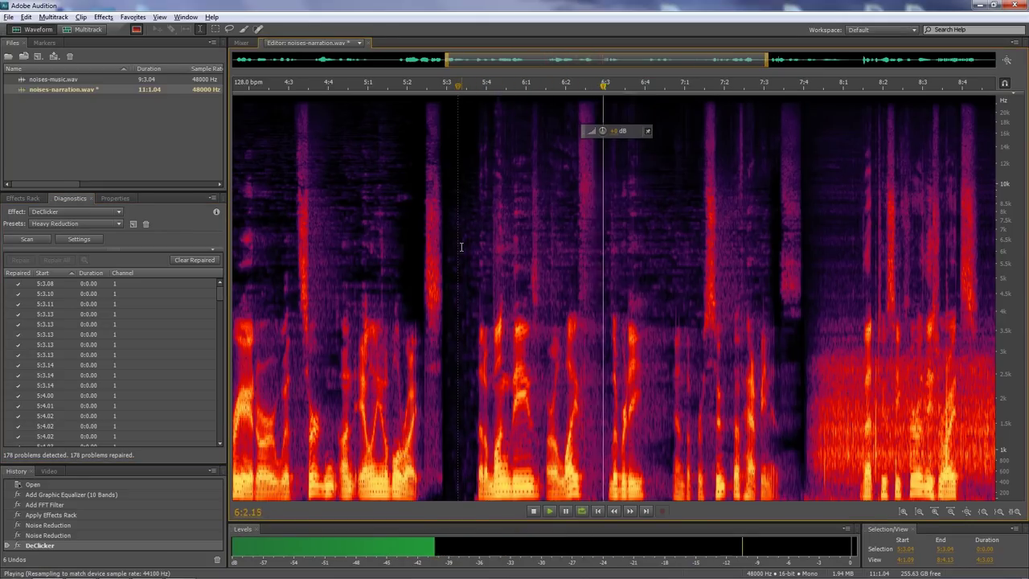
{"action": "key", "text": "space"}
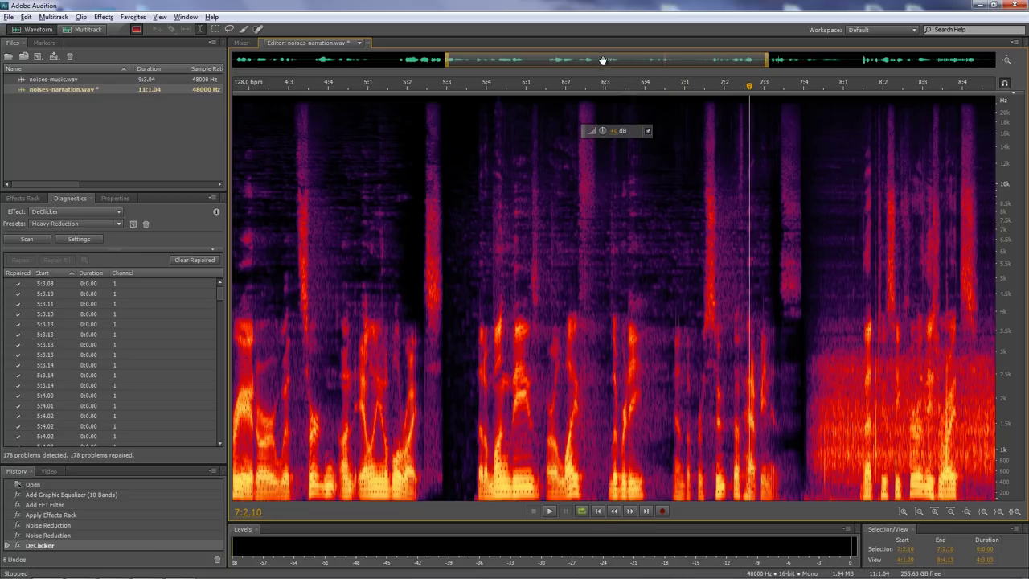
Play the following noisy section of the narration from about 7:4.04 to listen to its background noise
{"action": "left_click_drag", "start_coordinate": [609, 62], "coordinate": [758, 64]}
{"action": "left_click", "coordinate": [492, 377]}
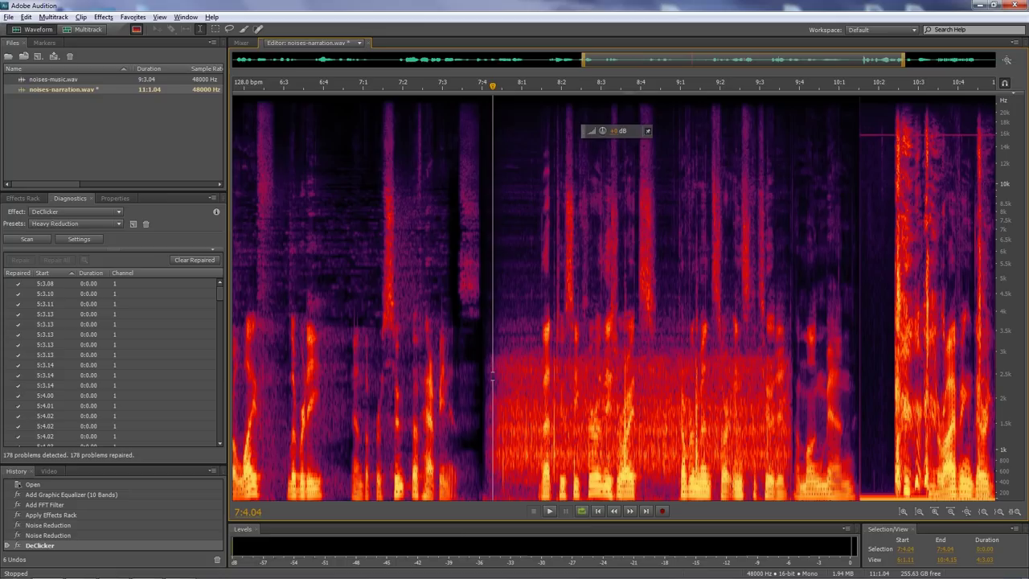
{"action": "key", "text": "space"}
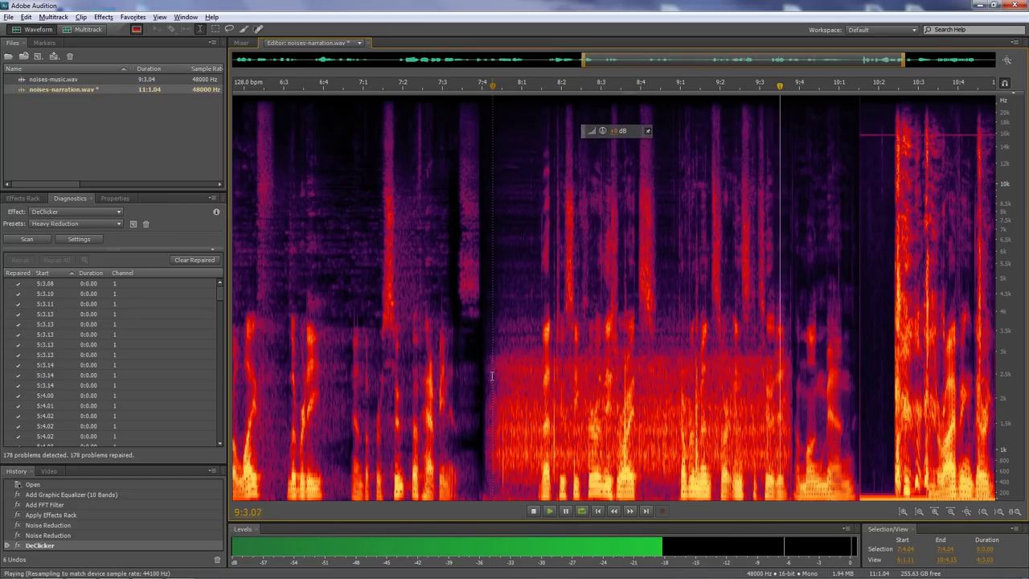
{"action": "key", "text": "space"}
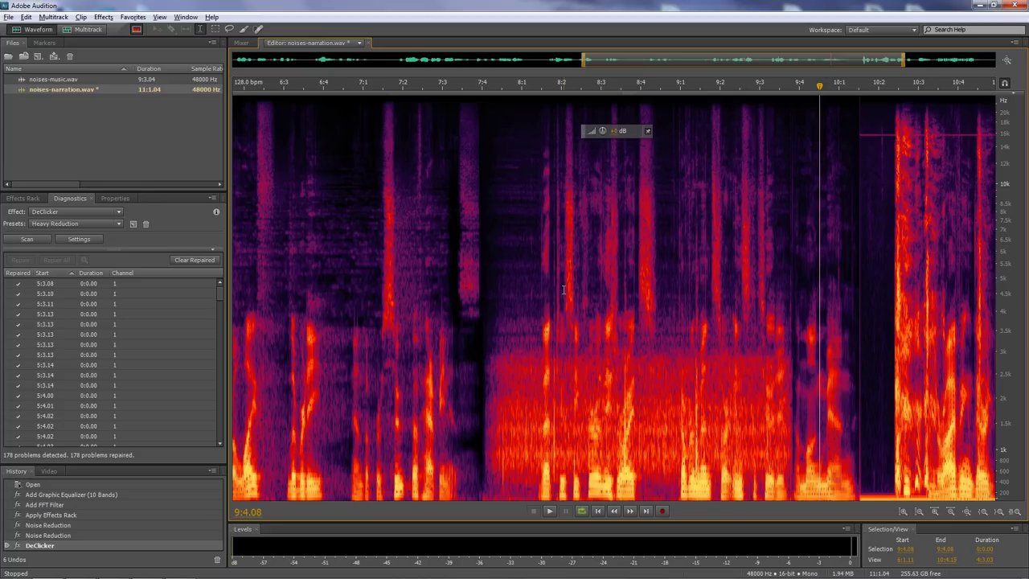
Play back the noise-reduced section from about 7:4.04 to check for remaining clicks
{"action": "left_click", "coordinate": [494, 334]}
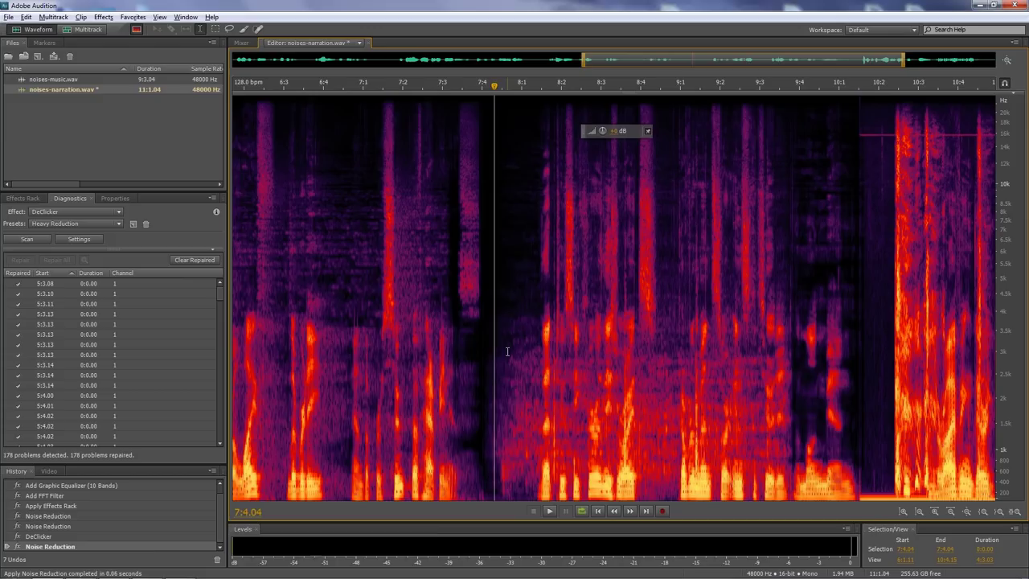
{"action": "key", "text": "space"}
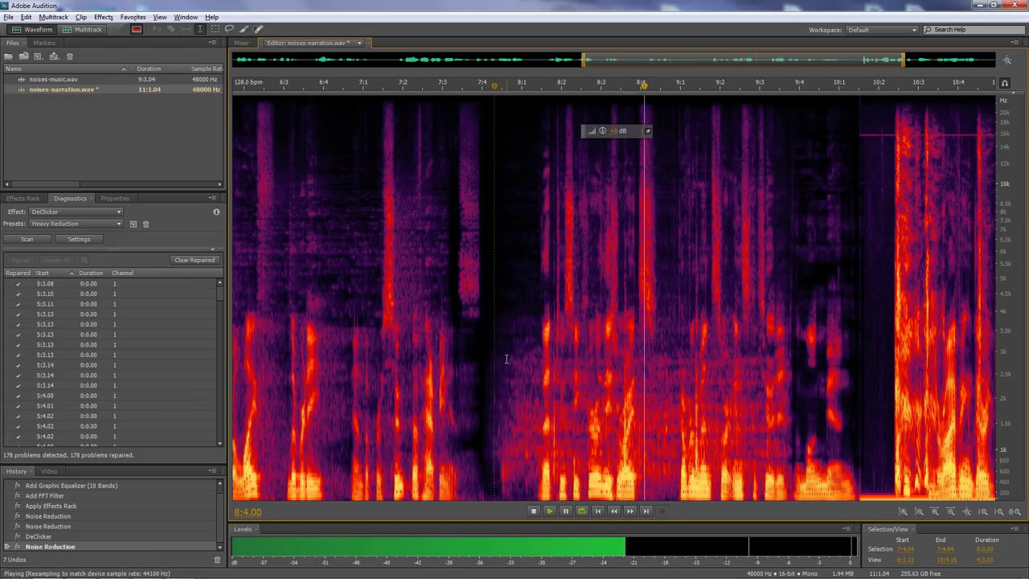
{"action": "key", "text": "space"}
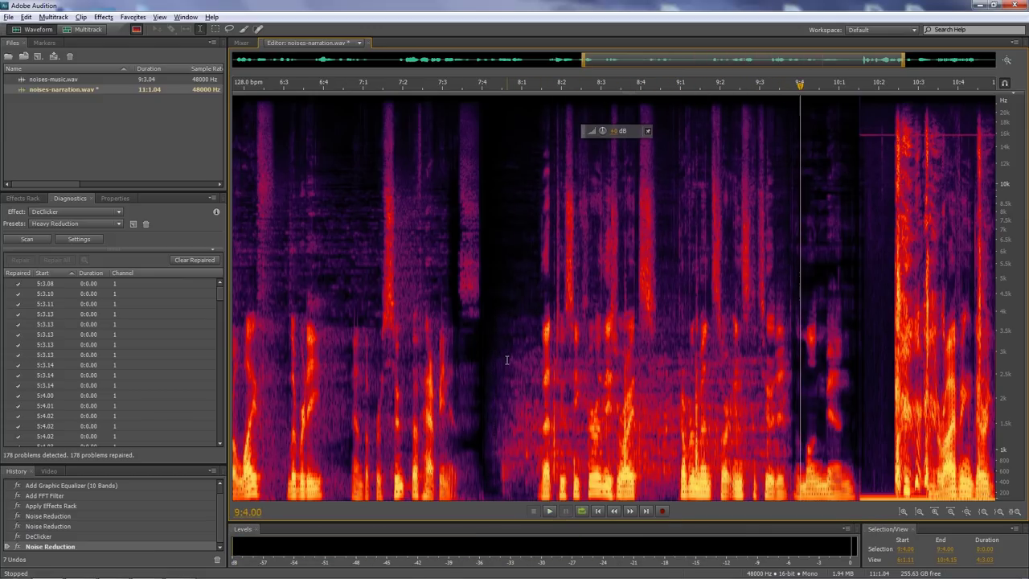
Select the section from about 8:1.03 to 9:4.05 and open the Automatic Click Remover effect for it
{"action": "left_click_drag", "start_coordinate": [532, 320], "coordinate": [813, 322]}
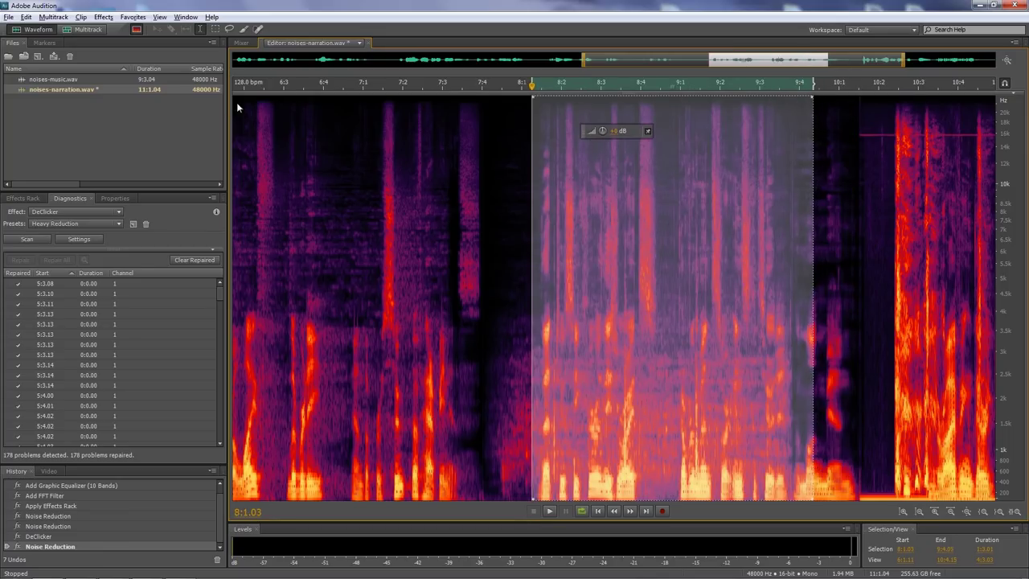
{"action": "left_click", "coordinate": [103, 16]}
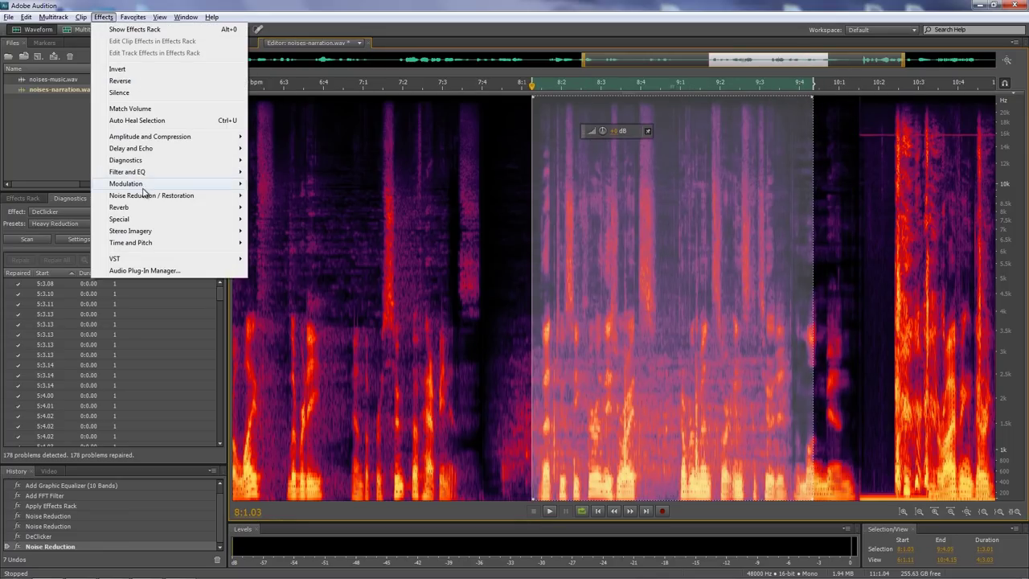
{"action": "mouse_move", "coordinate": [213, 196]}
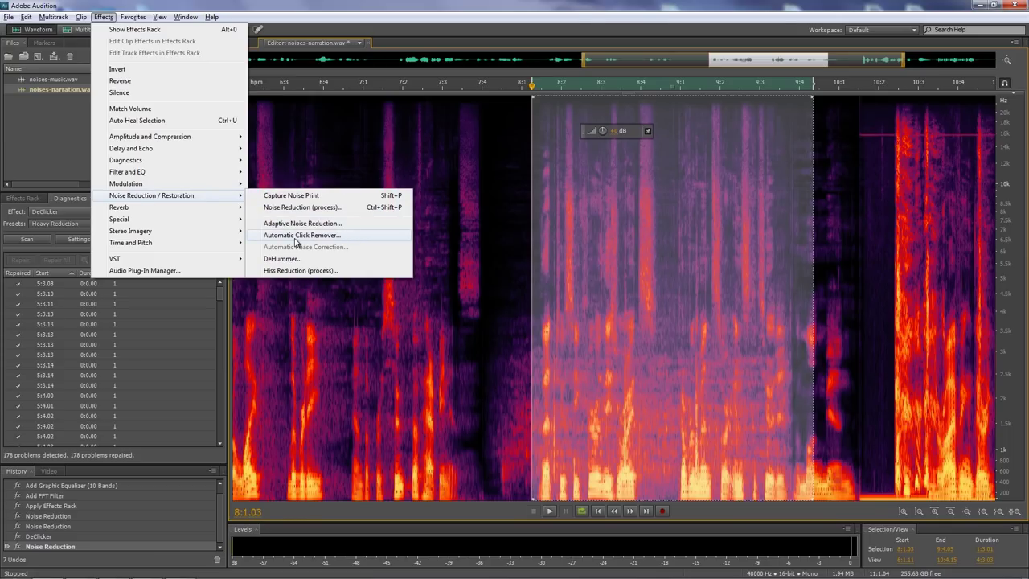
{"action": "left_click", "coordinate": [297, 241]}
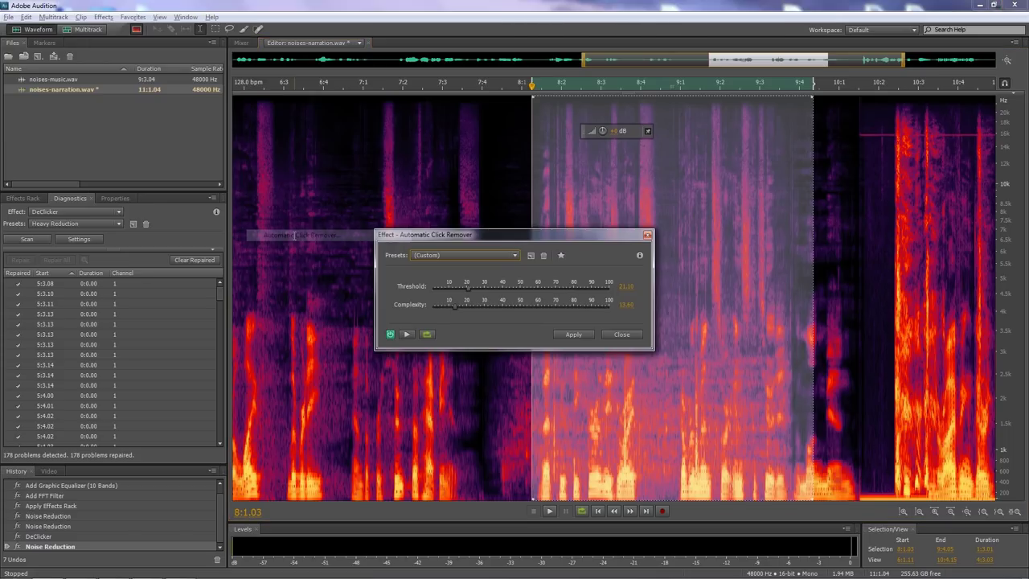
Try the click remover in preview, lowering its threshold to about 1.8, and close the effect without applying it
{"action": "left_click", "coordinate": [406, 333]}
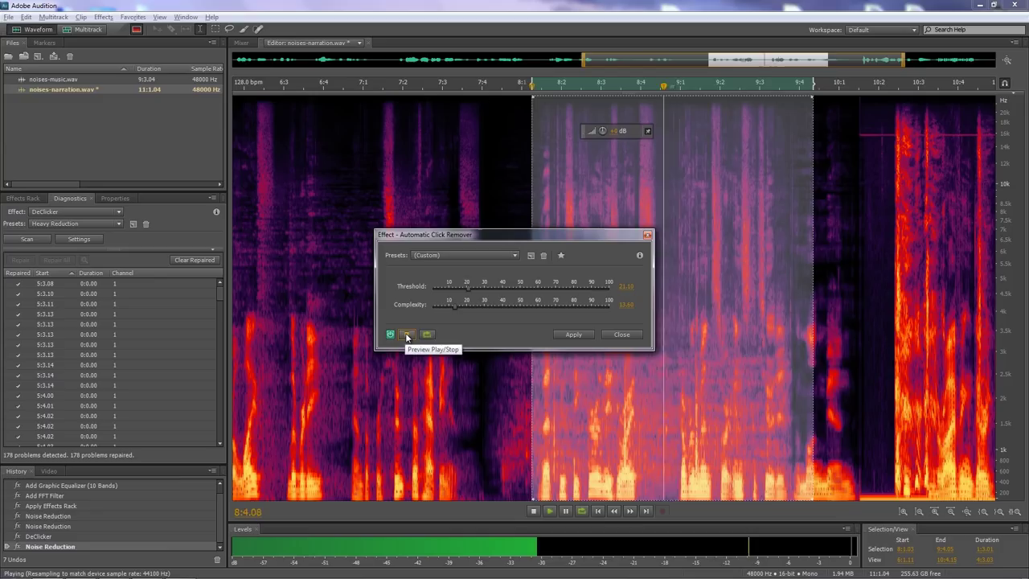
{"action": "left_click", "coordinate": [406, 334]}
{"action": "left_click_drag", "start_coordinate": [469, 287], "coordinate": [464, 293]}
{"action": "left_click", "coordinate": [405, 333]}
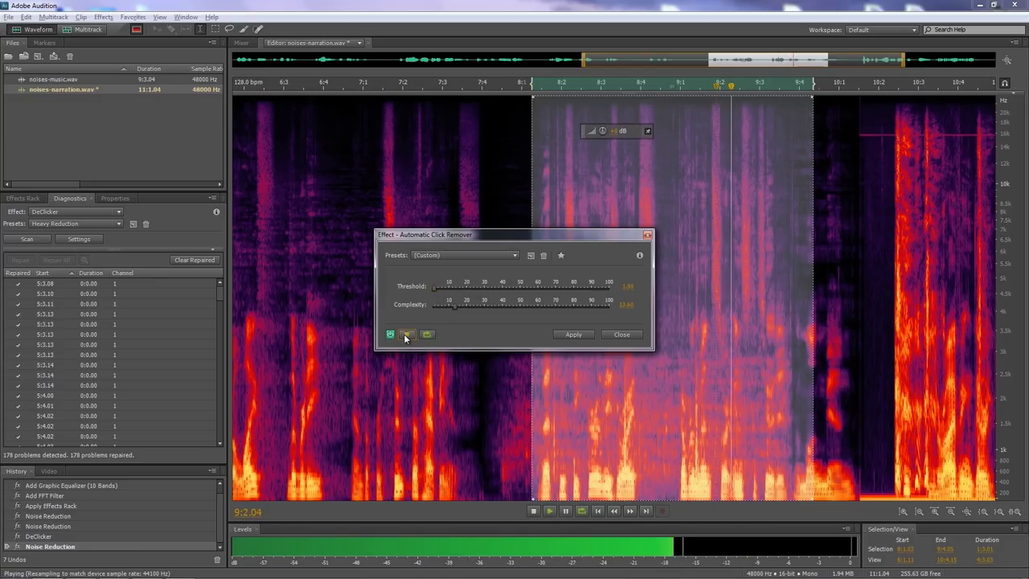
{"action": "left_click", "coordinate": [406, 334]}
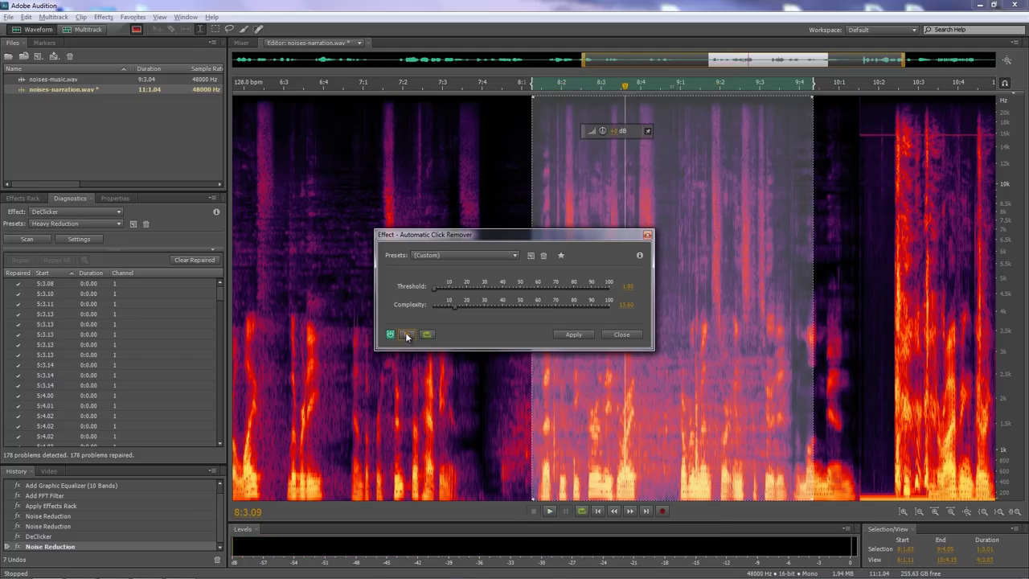
{"action": "left_click", "coordinate": [647, 236]}
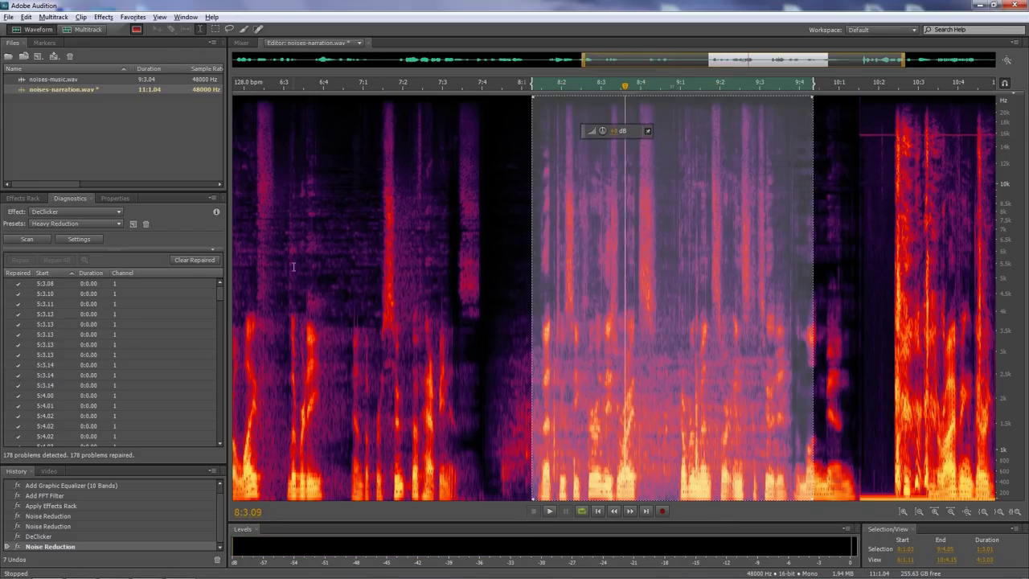
Scan the selected section with the DeClicker, repair all detected clicks, and play back the beginning of the section
{"action": "left_click", "coordinate": [35, 238]}
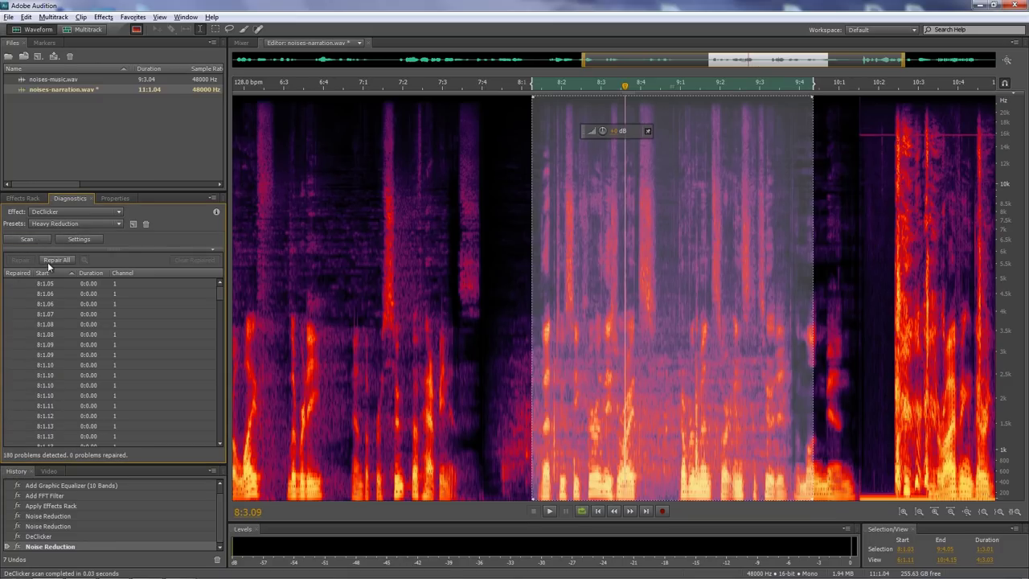
{"action": "left_click", "coordinate": [53, 260]}
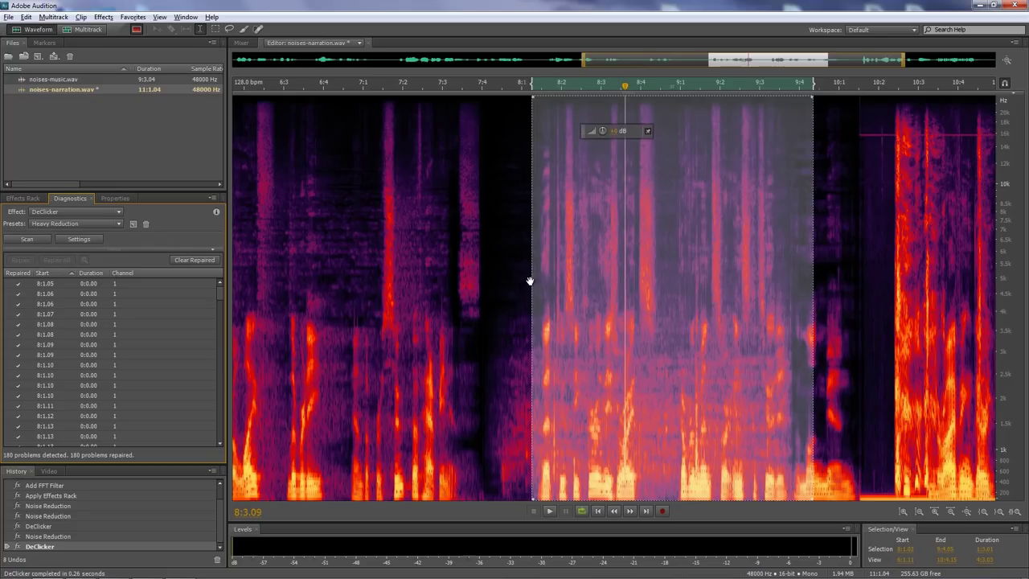
{"action": "left_click", "coordinate": [528, 281]}
{"action": "key", "text": "space"}
{"action": "key", "text": "space"}
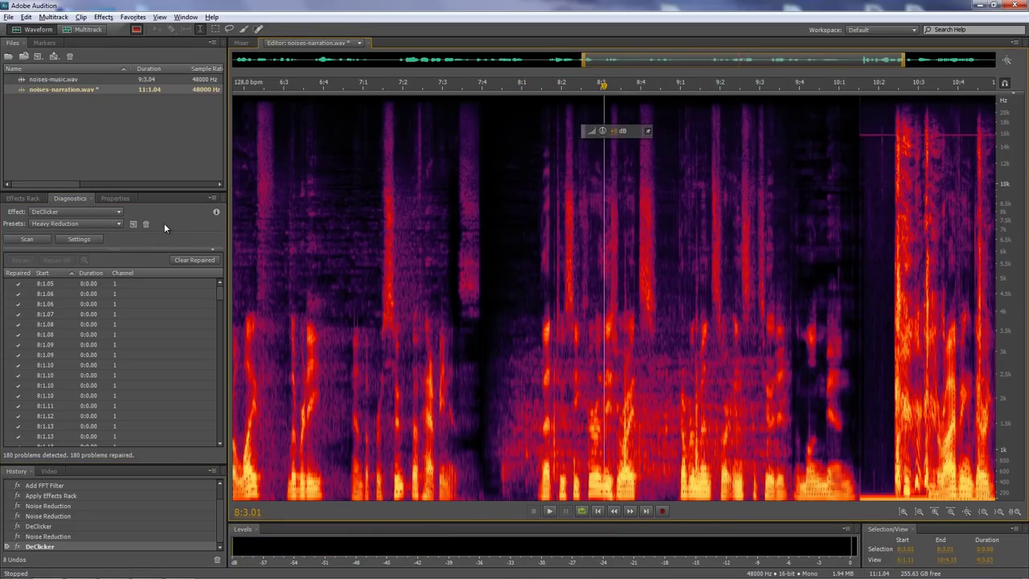
{"action": "left_click", "coordinate": [103, 17]}
{"action": "mouse_move", "coordinate": [201, 195]}
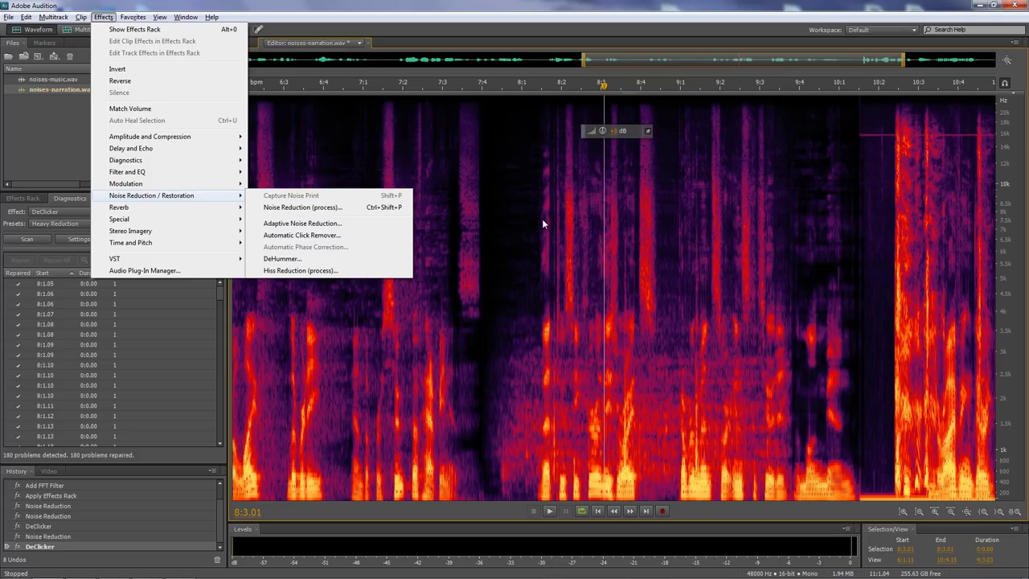
{"action": "left_click", "coordinate": [603, 100]}
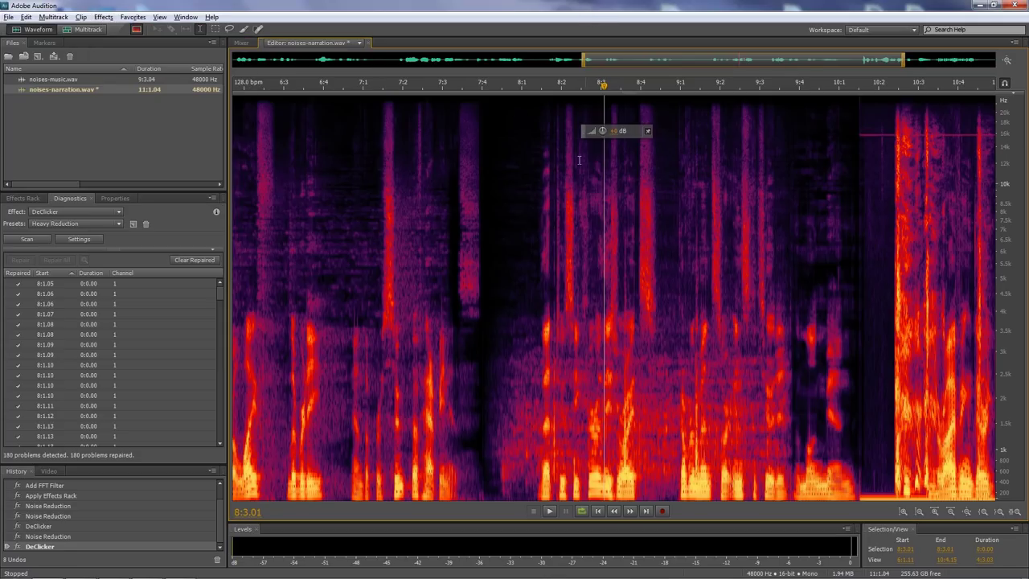
Examine the spectrogram closely around 8:1.12 and play it from about 8:1.02 to locate the remaining clicks
{"action": "left_click", "coordinate": [554, 214]}
{"action": "key", "text": "equal"}
{"action": "key", "text": "equal"}
{"action": "key", "text": "equal"}
{"action": "key", "text": "equal"}
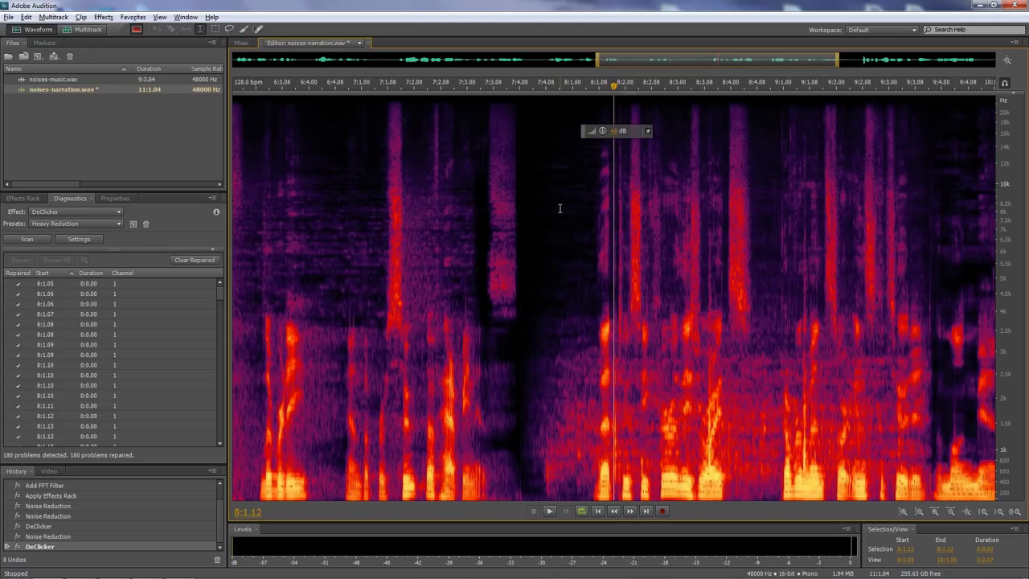
{"action": "key", "text": "equal"}
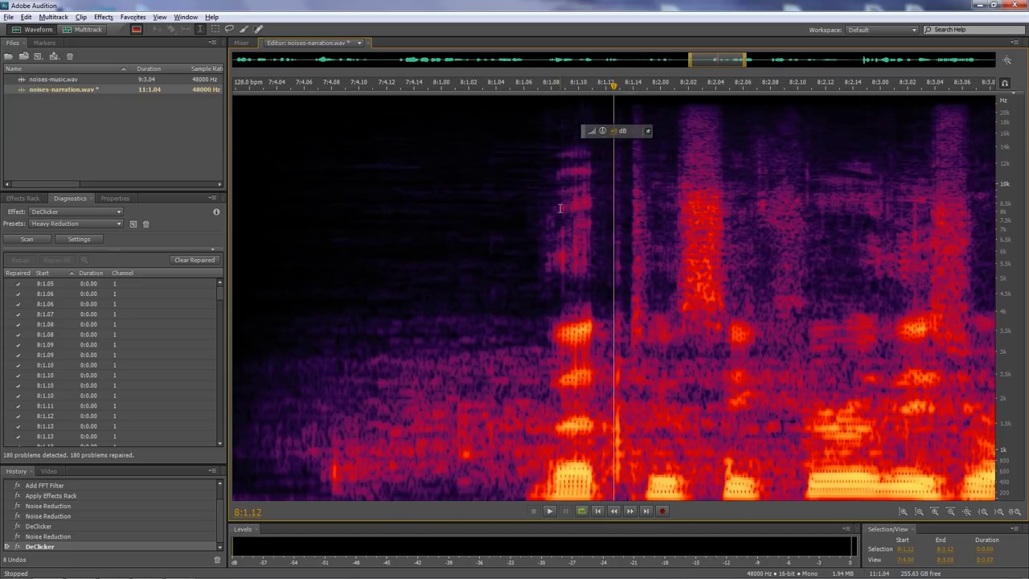
{"action": "key", "text": "minus"}
{"action": "left_click", "coordinate": [538, 251]}
{"action": "key", "text": "space"}
{"action": "key", "text": "space"}
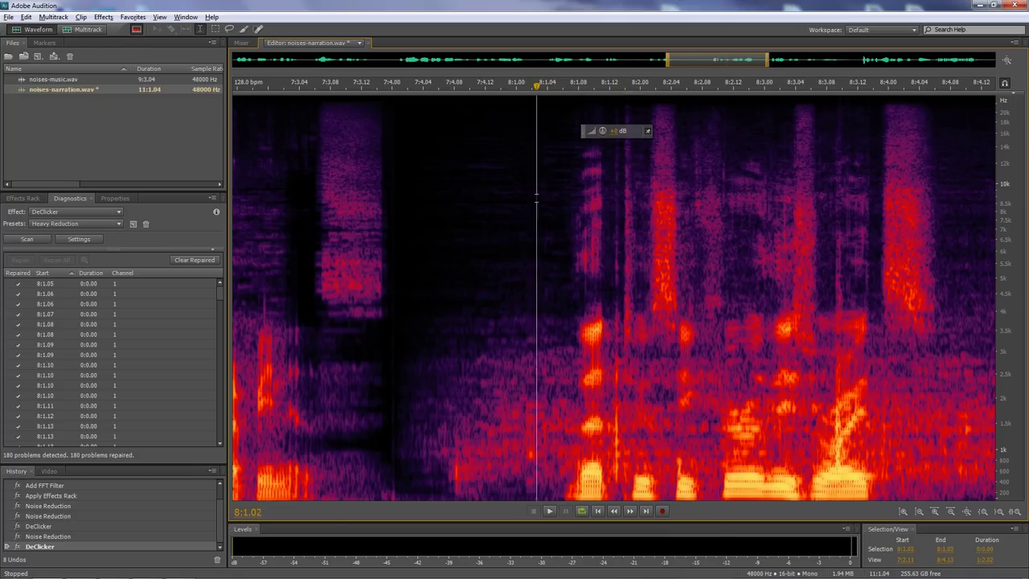
{"action": "key", "text": "space"}
{"action": "key", "text": "space"}
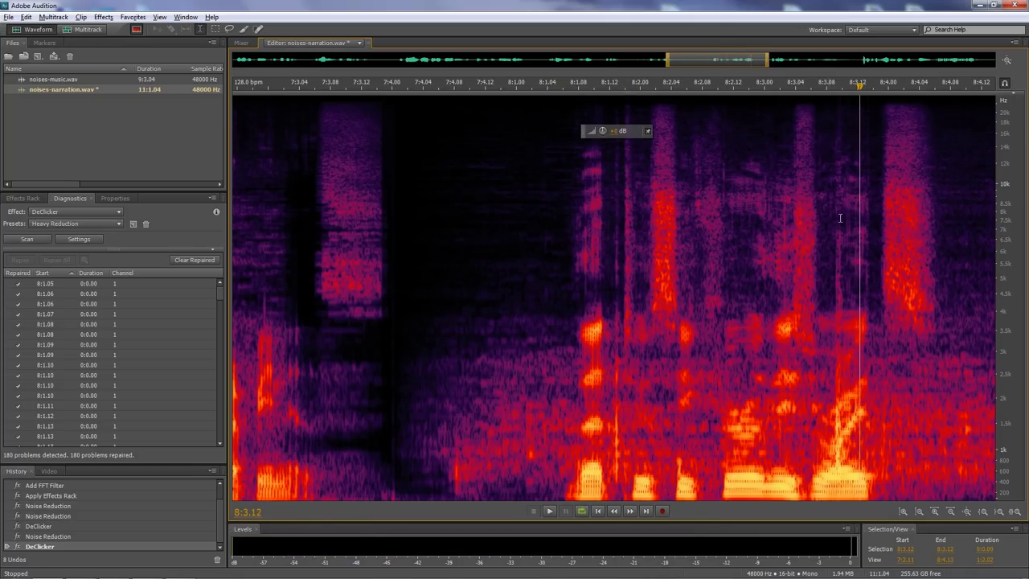
Replay the passage from about 7:4.09 to listen for the remaining click near 8:1.12
{"action": "left_click", "coordinate": [468, 197]}
{"action": "key", "text": "space"}
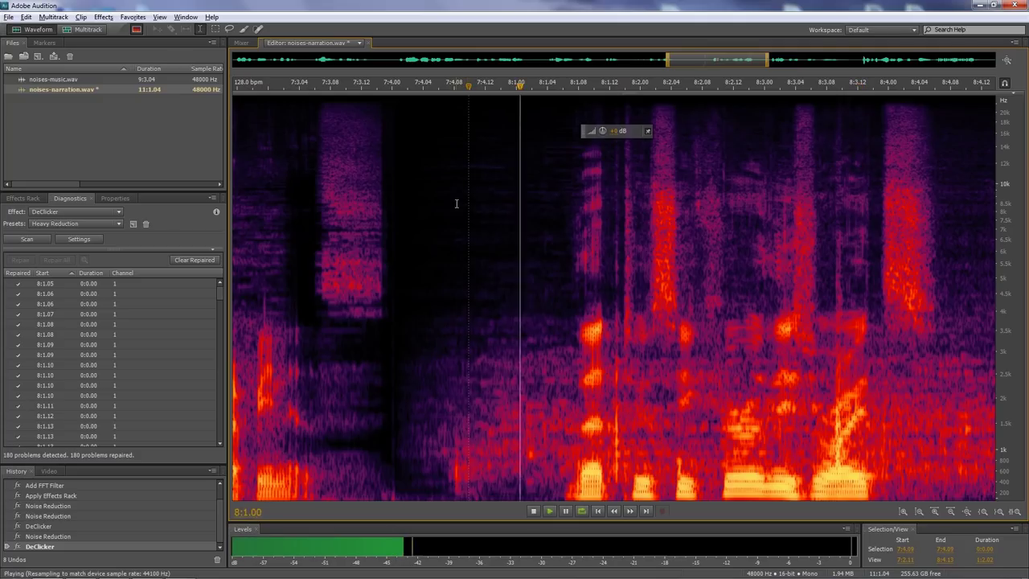
{"action": "key", "text": "space"}
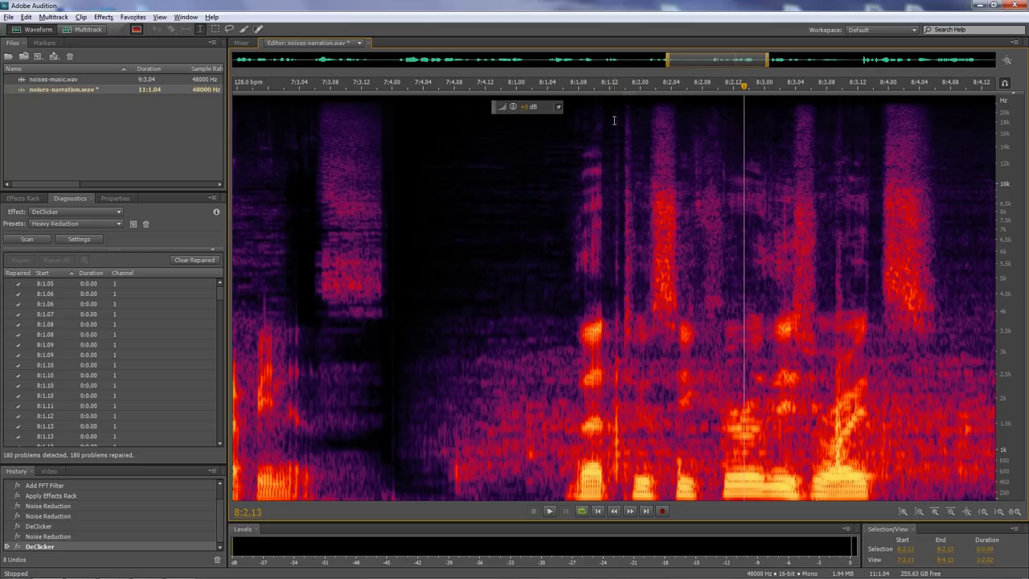
Marquee-select the click from about 8:1.12 to 8:1.13 across nearly the full frequency range and play the selection
{"action": "left_click", "coordinate": [215, 30]}
{"action": "key", "text": "equal"}
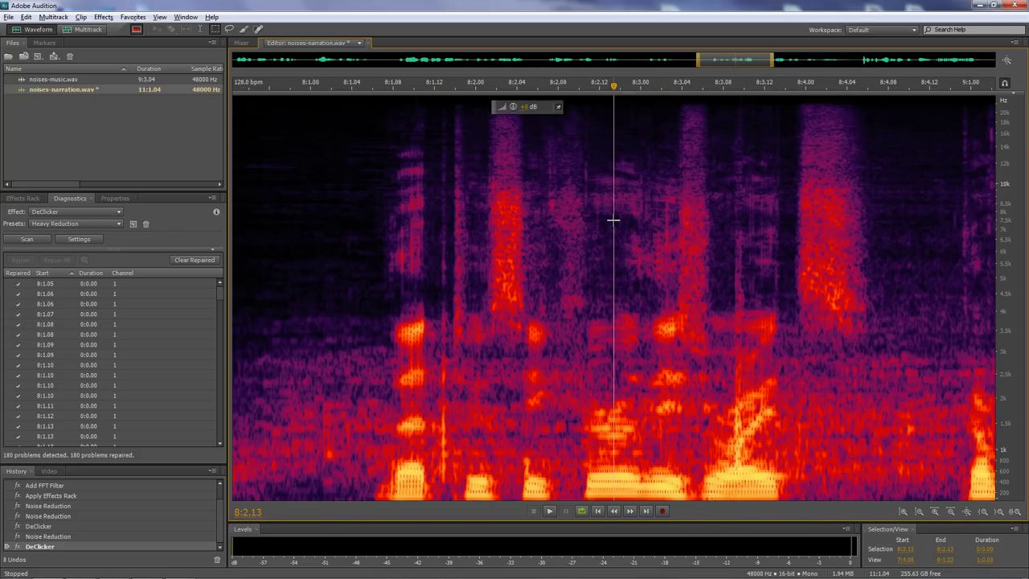
{"action": "left_click_drag", "start_coordinate": [435, 100], "coordinate": [451, 489]}
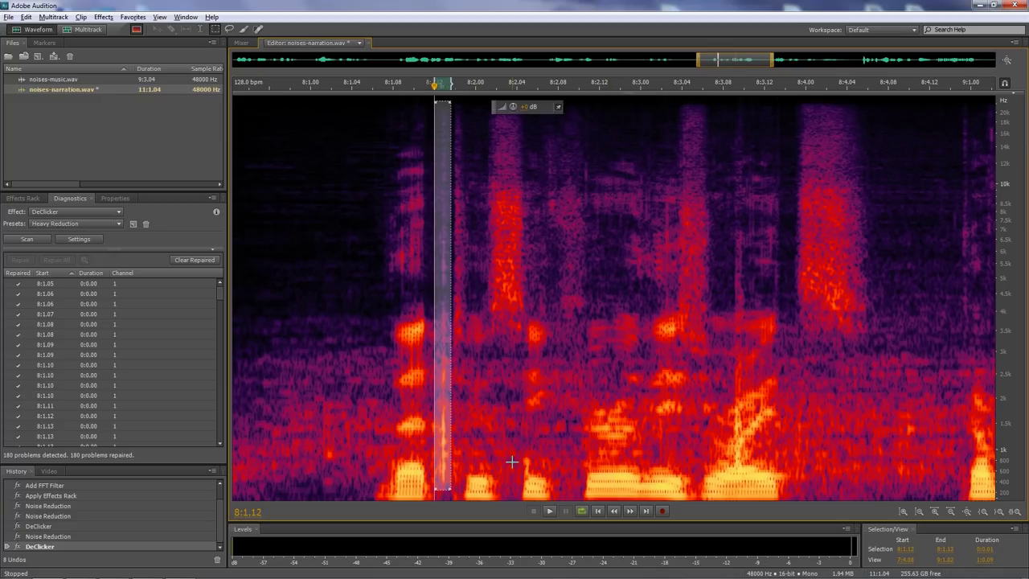
{"action": "left_click", "coordinate": [546, 513]}
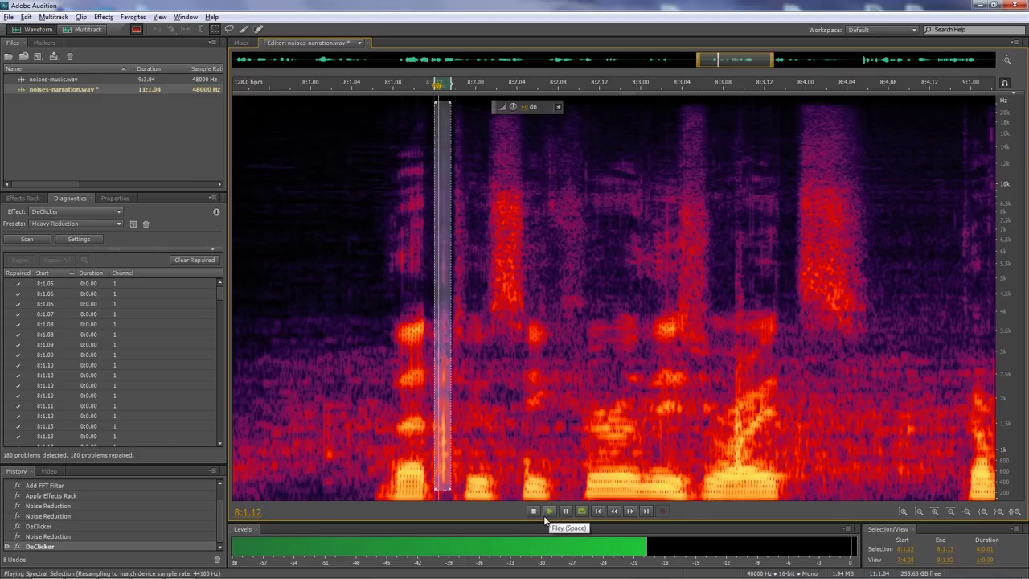
{"action": "key", "text": "space"}
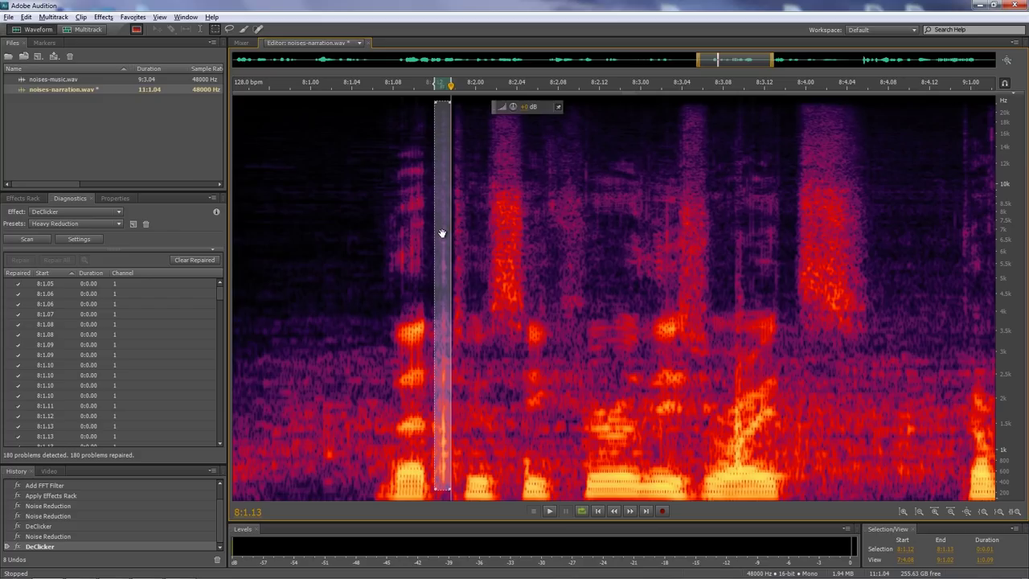
Apply Auto Heal to the selected click at 8:1.12, then clear the selection and play back the surrounding passage
{"action": "left_click", "coordinate": [132, 16]}
{"action": "left_click", "coordinate": [149, 29]}
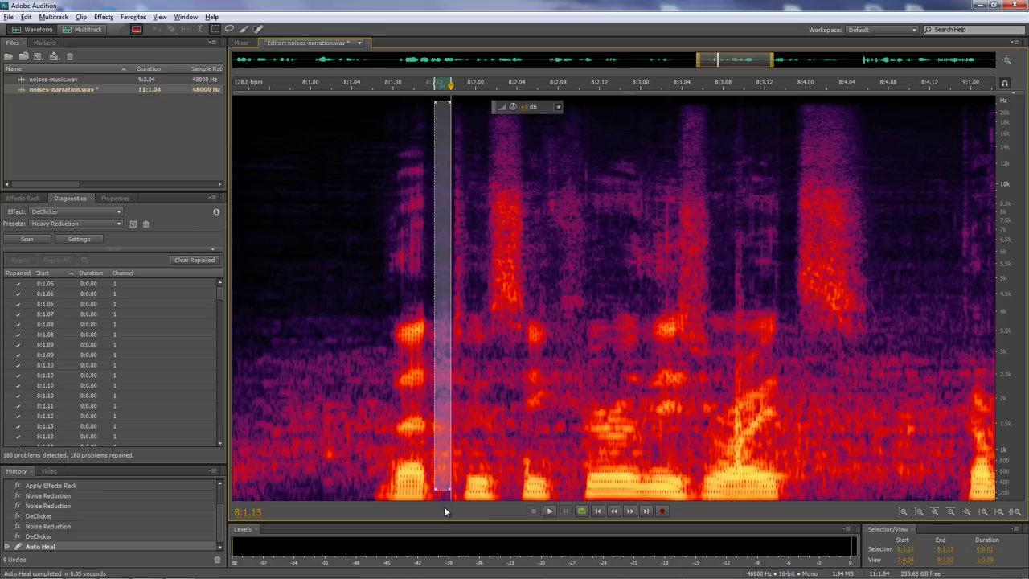
{"action": "left_click", "coordinate": [550, 511]}
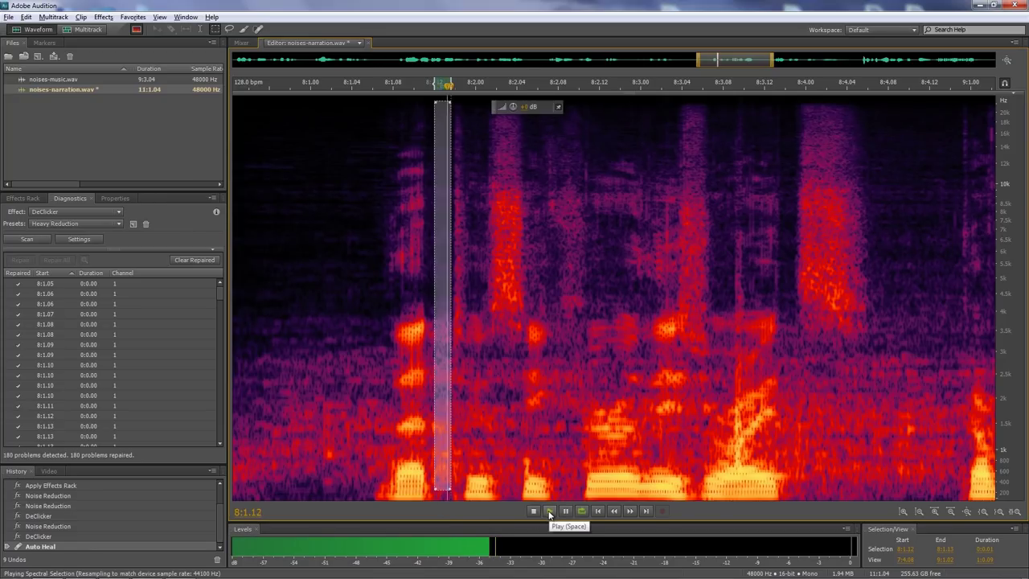
{"action": "left_click", "coordinate": [534, 512]}
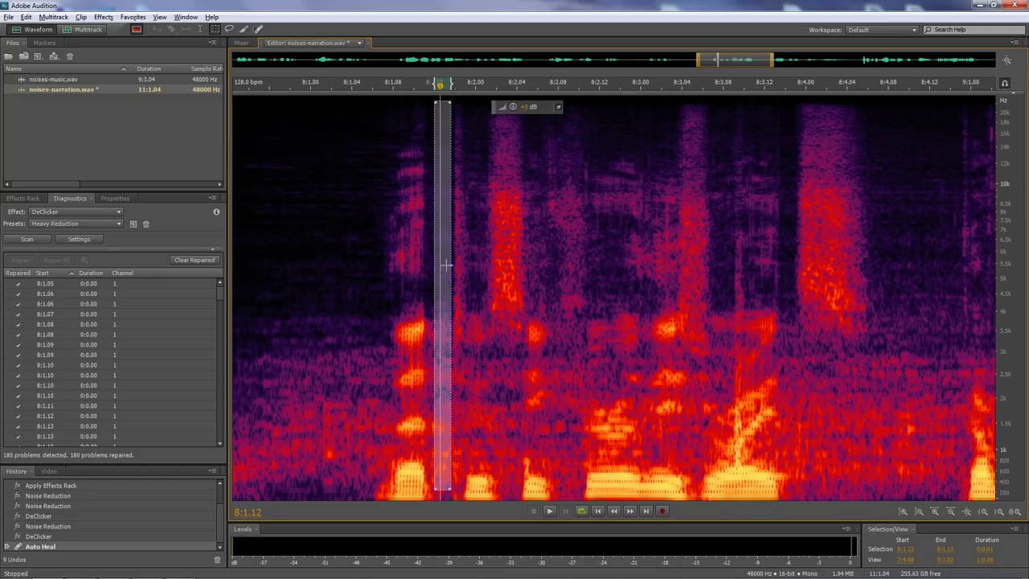
{"action": "left_click", "coordinate": [365, 262]}
{"action": "key", "text": "space"}
{"action": "key", "text": "space"}
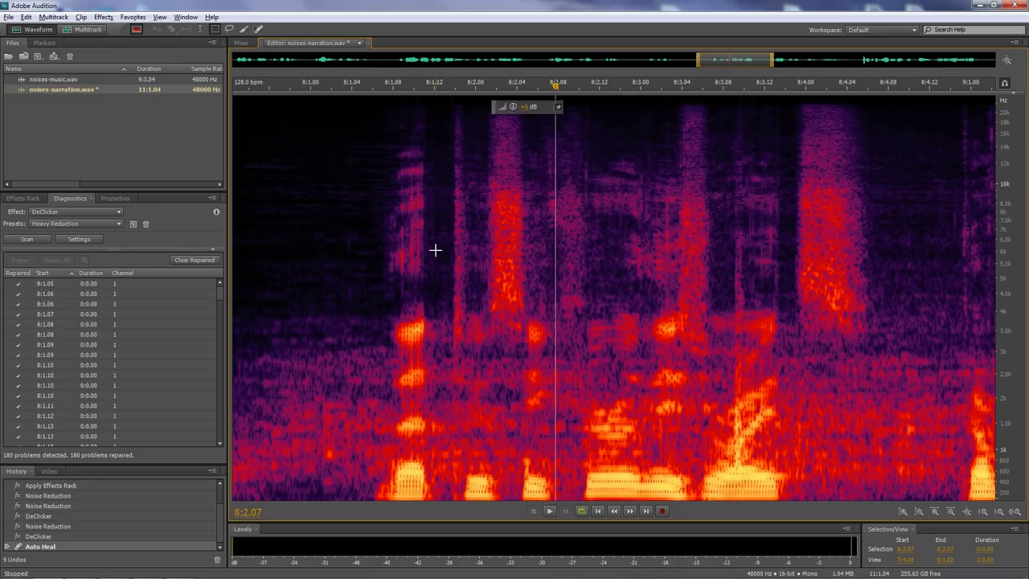
Auto Heal the spot from 8:3.01 to 8:3.02 between about 4 and 10 kHz, and play the passage from before it
{"action": "left_click_drag", "start_coordinate": [660, 177], "coordinate": [671, 315]}
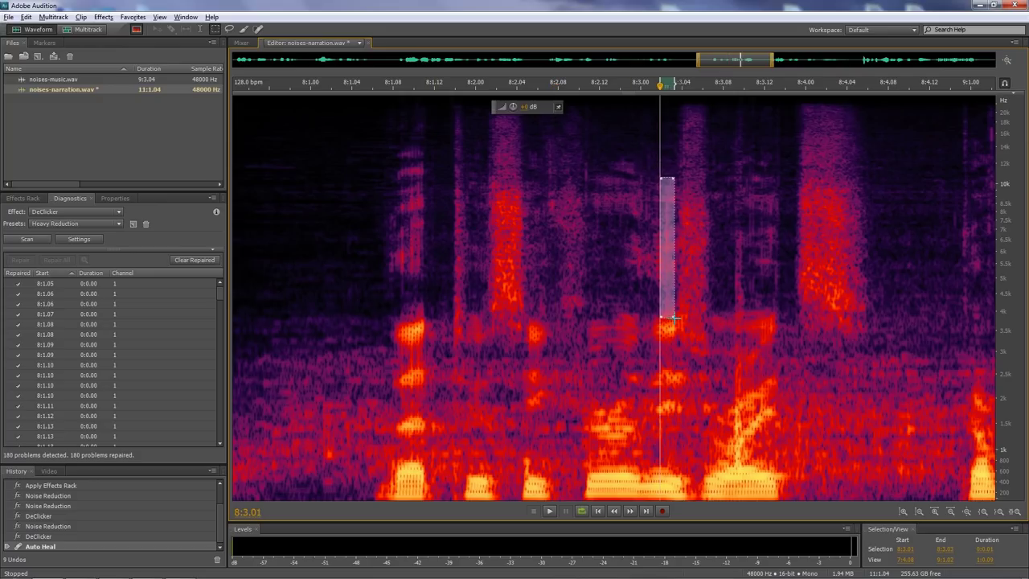
{"action": "left_click", "coordinate": [133, 17]}
{"action": "left_click", "coordinate": [150, 30]}
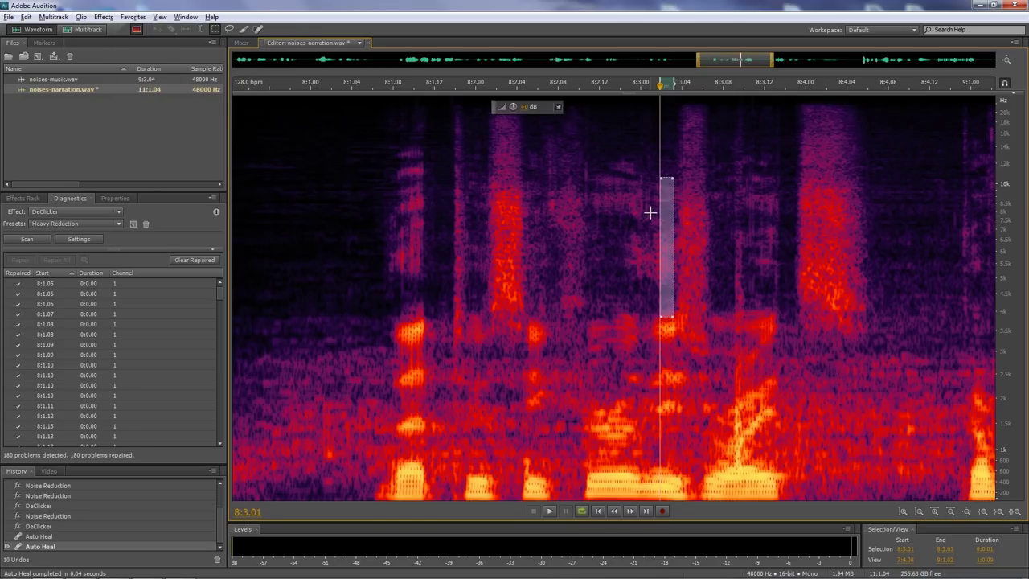
{"action": "left_click", "coordinate": [572, 210]}
{"action": "key", "text": "space"}
{"action": "key", "text": "space"}
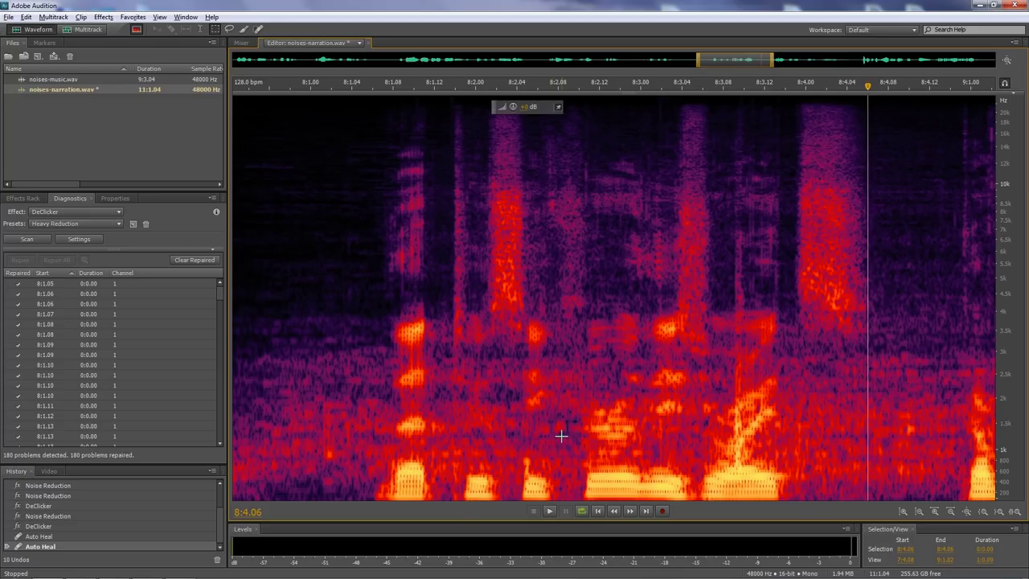
Play the following narration around 9:2, then listen to the next noisy section from about 10:2
{"action": "scroll", "coordinate": [561, 435], "scroll_direction": "down", "scroll_amount": 5}
{"action": "key", "text": "space"}
{"action": "key", "text": "space"}
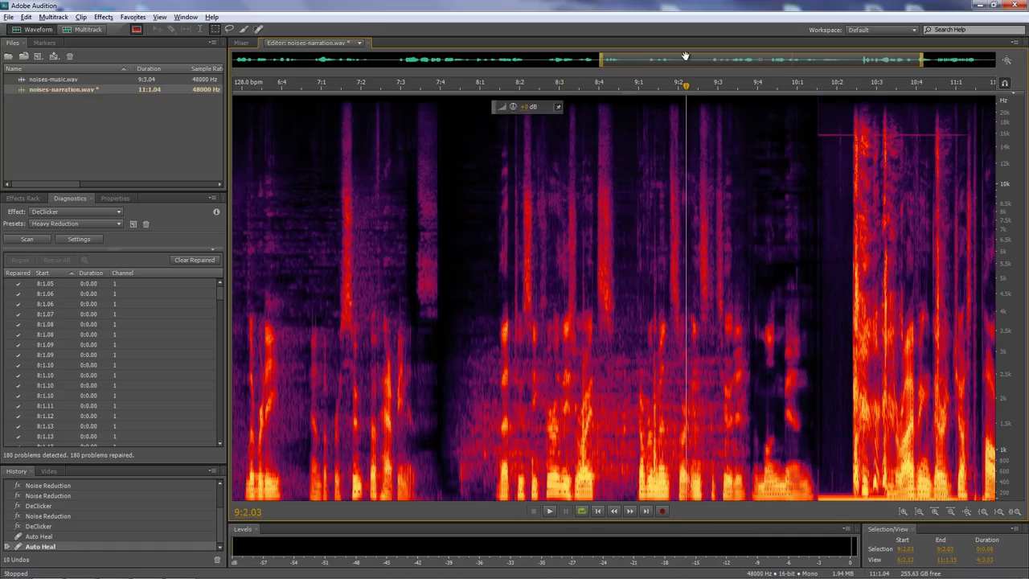
{"action": "left_click_drag", "start_coordinate": [761, 60], "coordinate": [868, 69]}
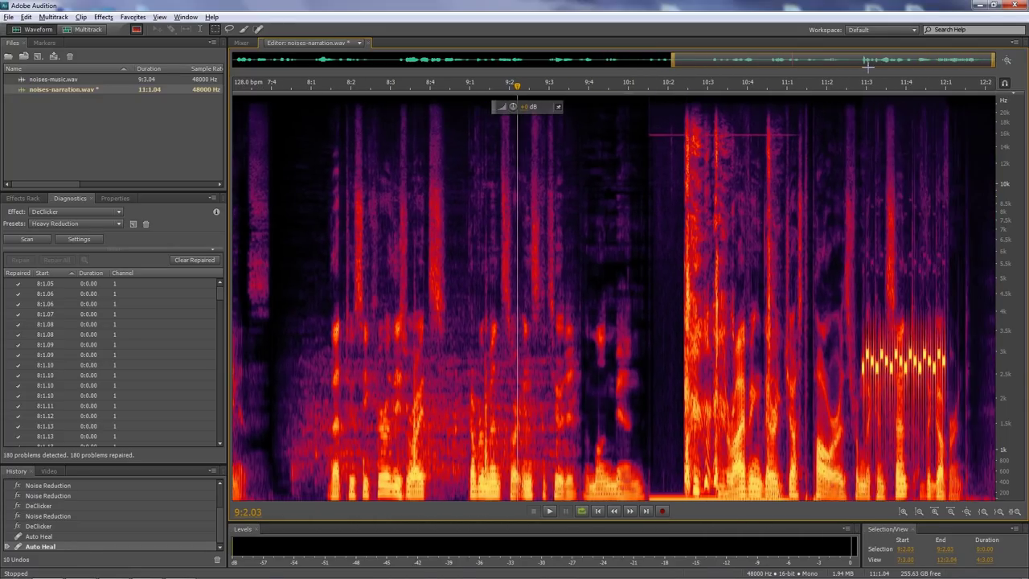
{"action": "left_click", "coordinate": [668, 283]}
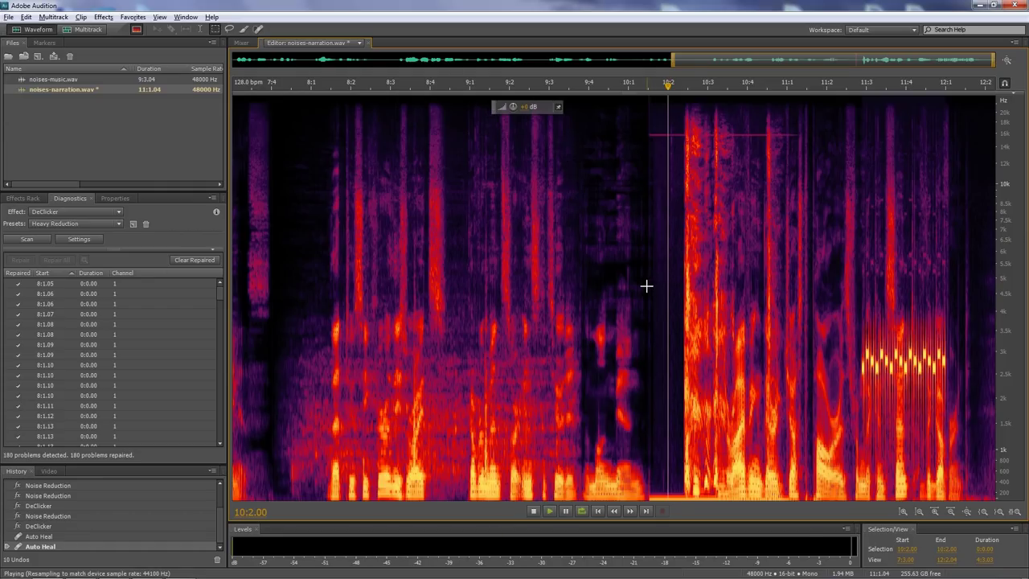
{"action": "key", "text": "space"}
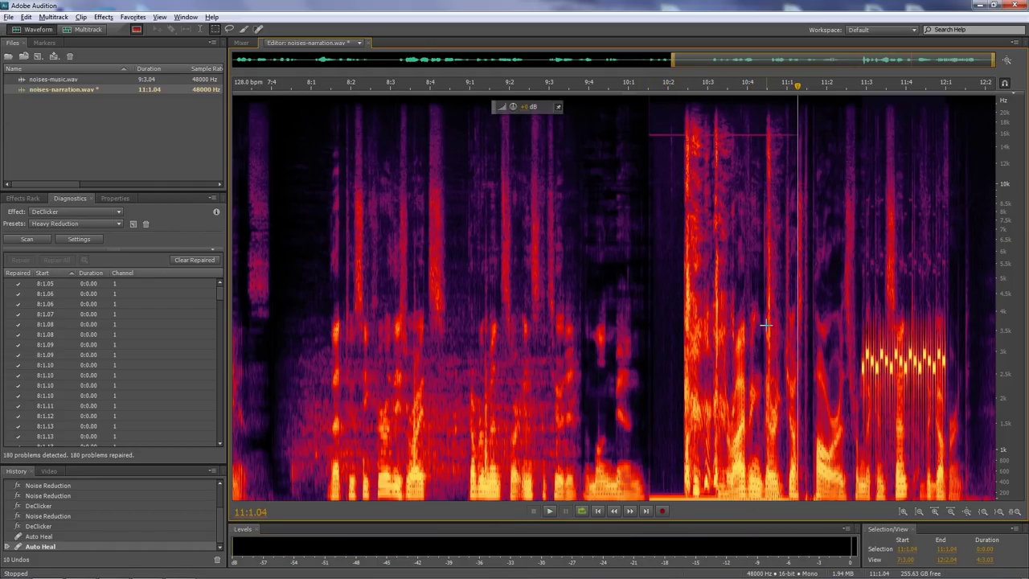
Examine the spectrogram closely around 10:4.07 and play it from 10:2.02 and from just before the burst to locate the noise
{"action": "left_click", "coordinate": [766, 111]}
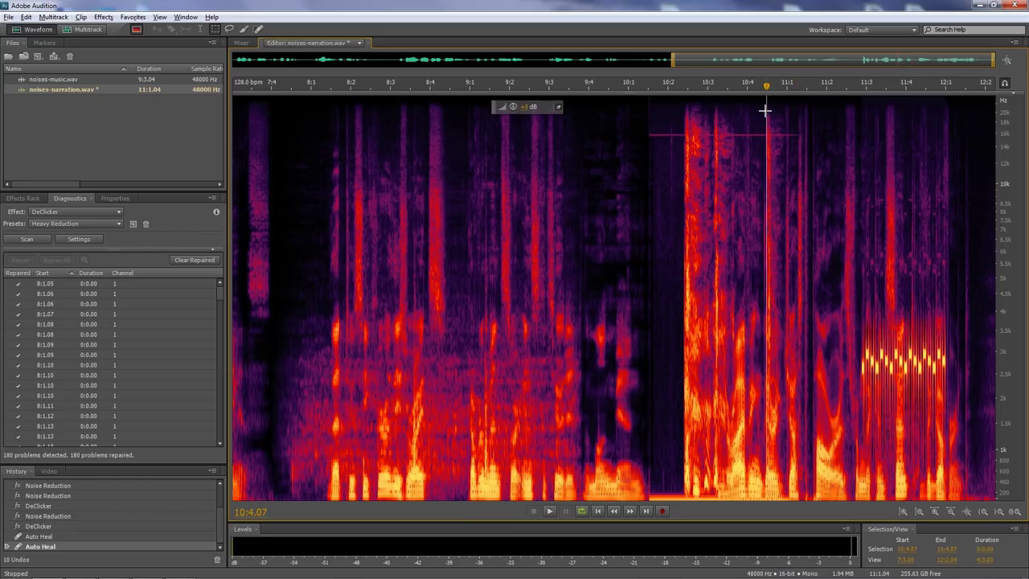
{"action": "key", "text": "="}
{"action": "key", "text": "="}
{"action": "key", "text": "="}
{"action": "key", "text": "="}
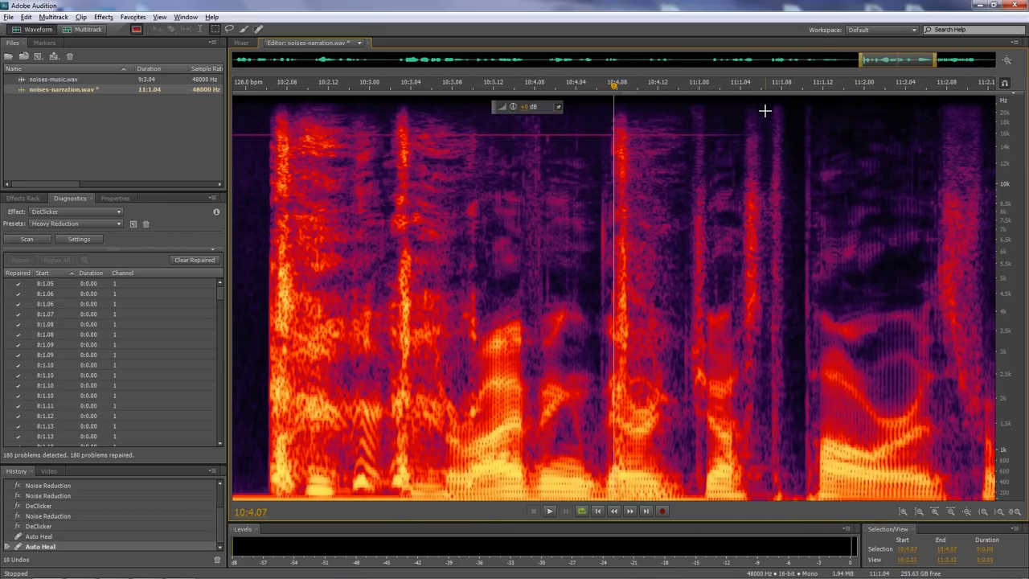
{"action": "left_click", "coordinate": [235, 109]}
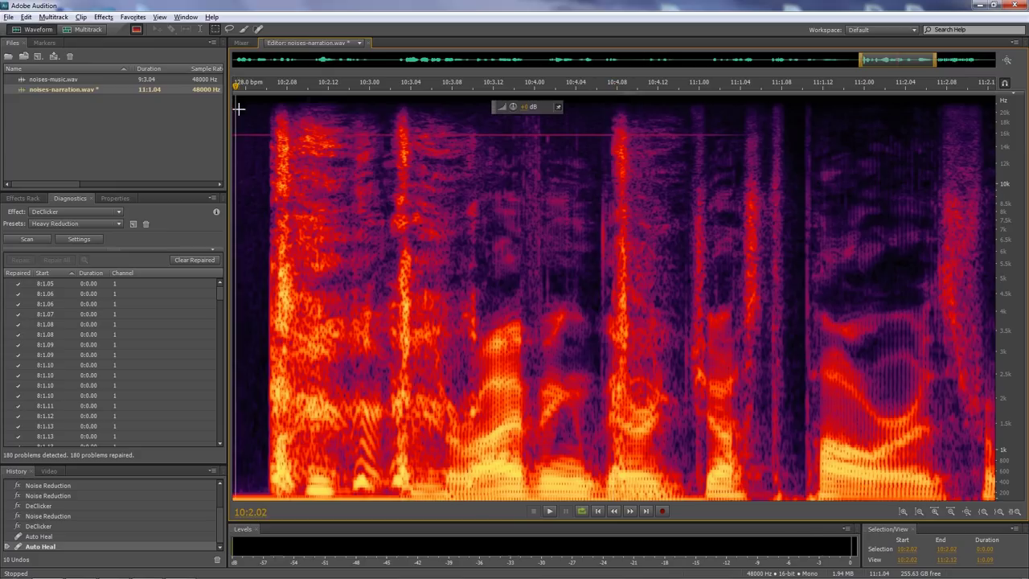
{"action": "key", "text": "space"}
{"action": "key", "text": "space"}
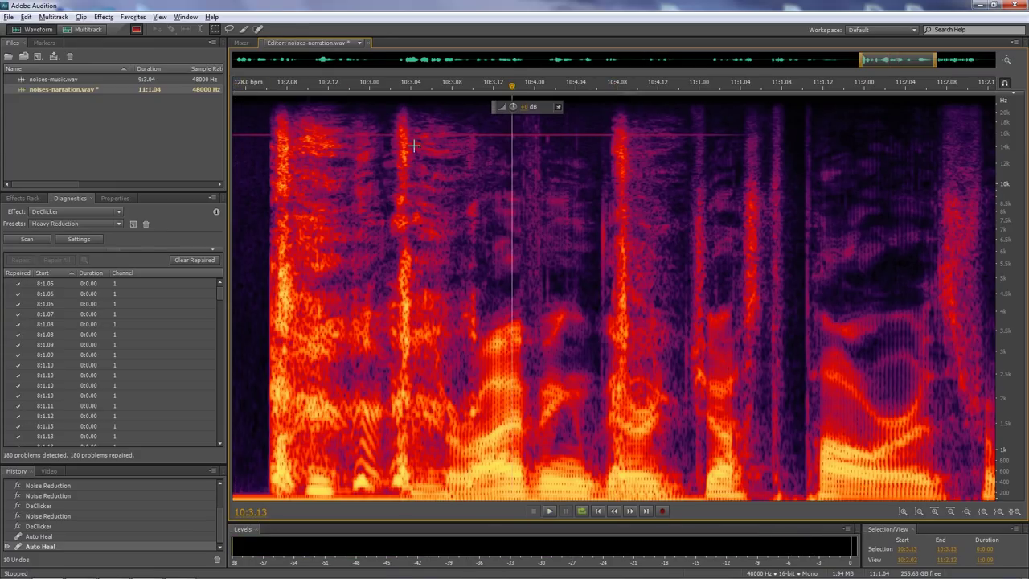
{"action": "left_click", "coordinate": [591, 122]}
{"action": "key", "text": "space"}
{"action": "key", "text": "space"}
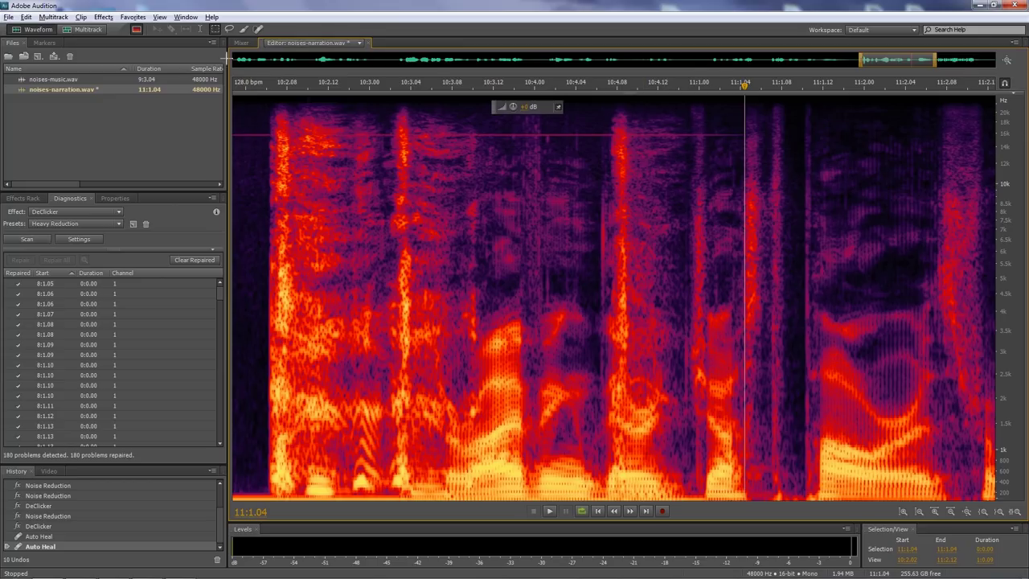
Outline the thin tone near 16 kHz from 10:2.04 to 11:1.06, clear the selection, and replay the burst near 10:4.07
{"action": "left_click_drag", "start_coordinate": [250, 130], "coordinate": [761, 140]}
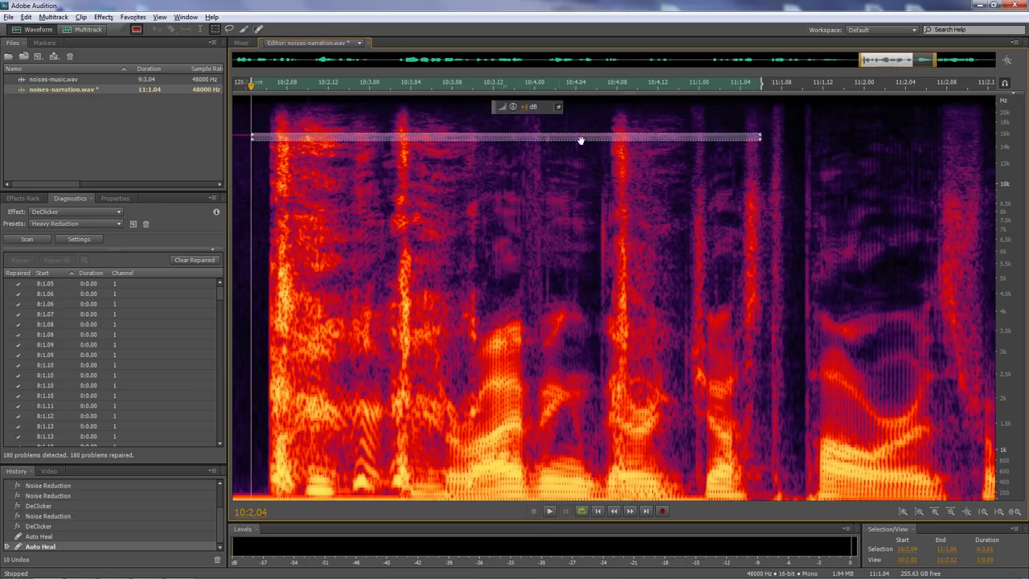
{"action": "left_click", "coordinate": [267, 117]}
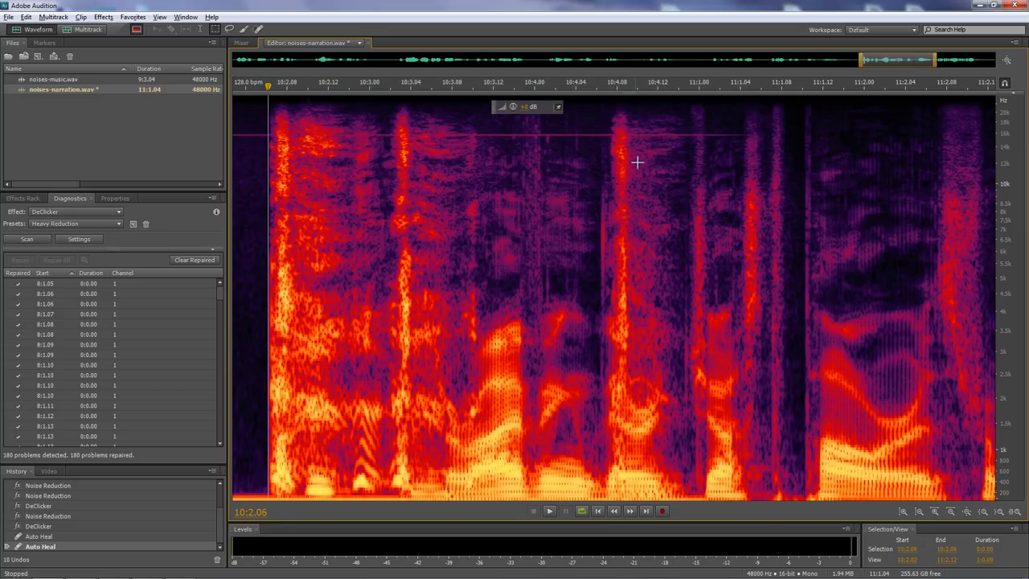
{"action": "left_click", "coordinate": [592, 109]}
{"action": "key", "text": "space"}
{"action": "key", "text": "space"}
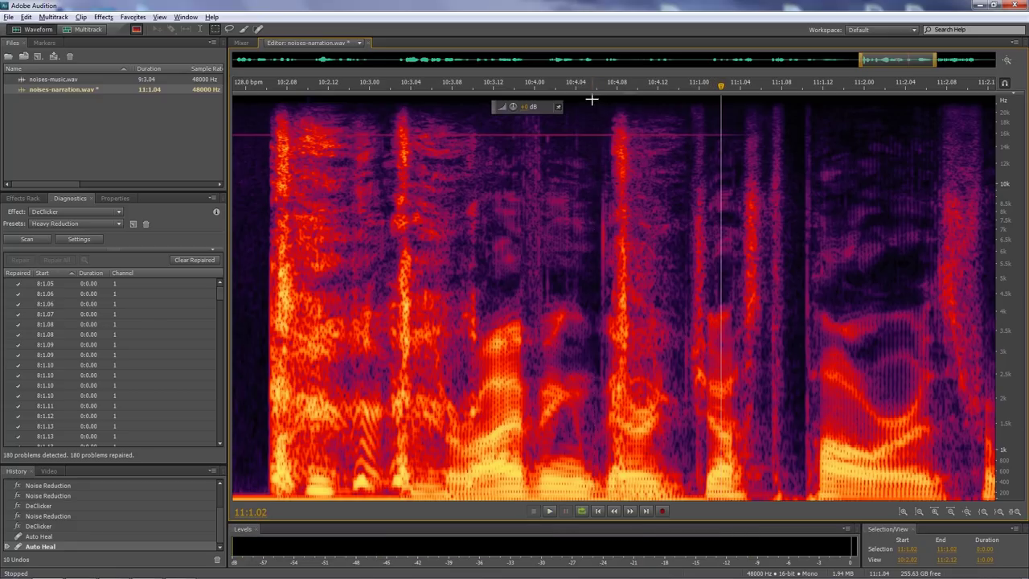
Try Auto Heal on the burst from 10:4.06 to 10:4.13 above about 700 Hz, play back the passage, and undo the heal
{"action": "left_click_drag", "start_coordinate": [598, 102], "coordinate": [674, 473]}
{"action": "key", "text": "space"}
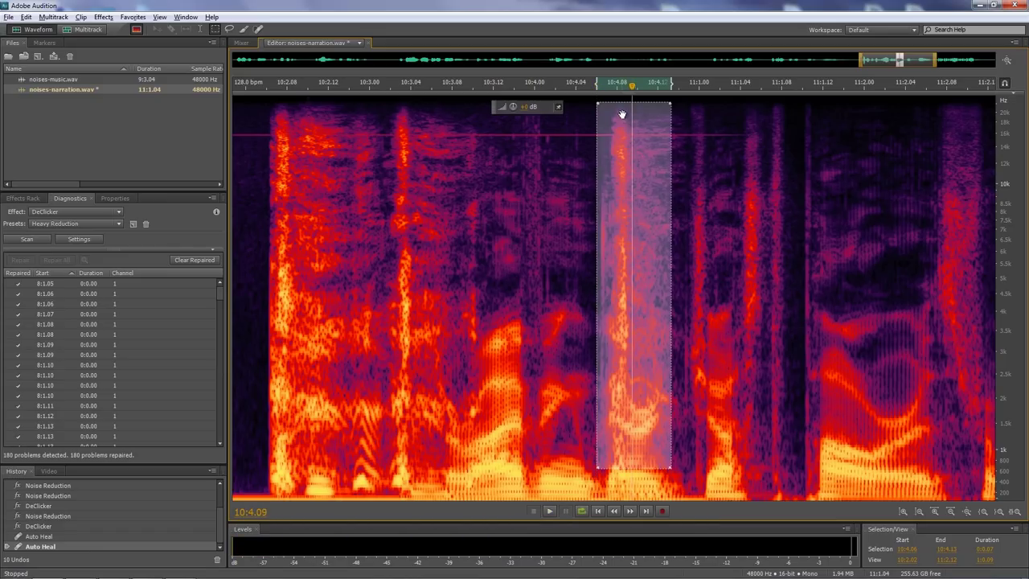
{"action": "left_click", "coordinate": [132, 17]}
{"action": "left_click", "coordinate": [145, 92]}
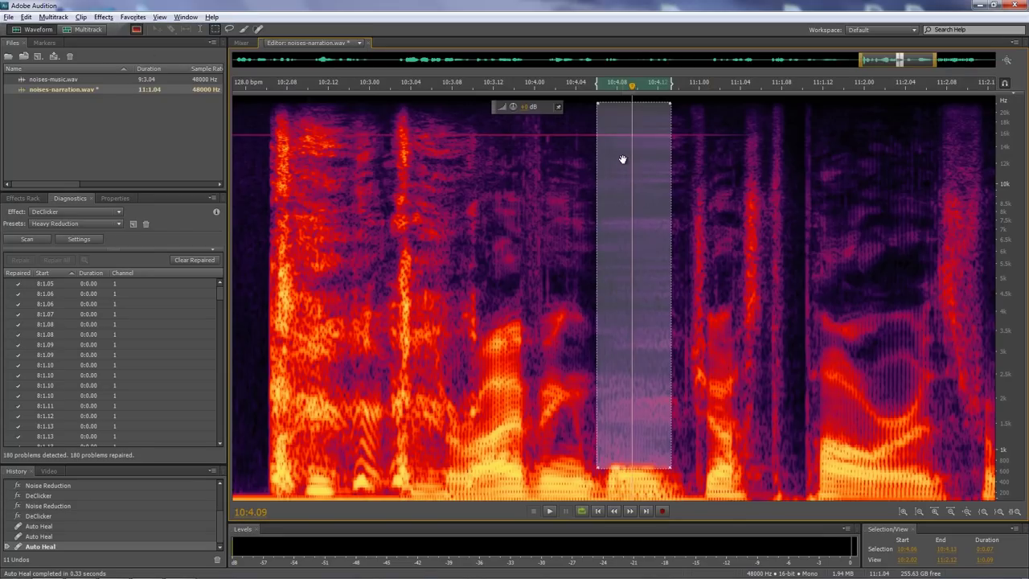
{"action": "left_click", "coordinate": [521, 224]}
{"action": "key", "text": "space"}
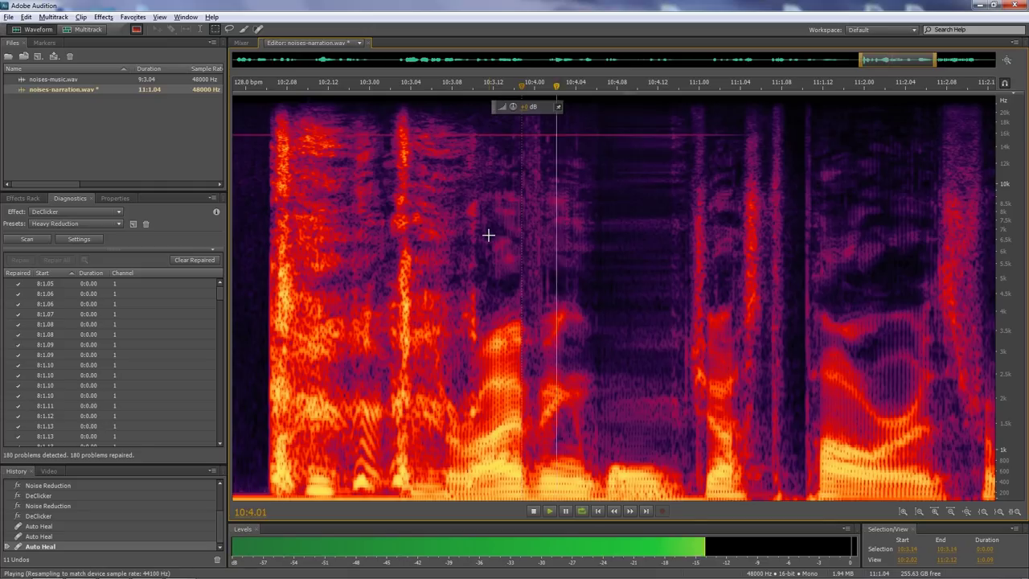
{"action": "key", "text": "space"}
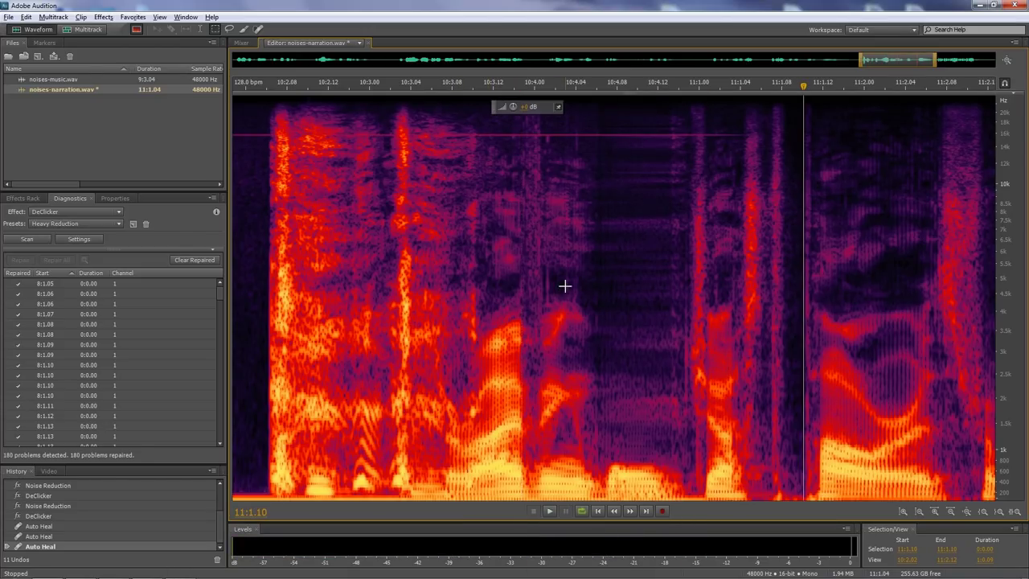
{"action": "key", "text": "ctrl+z"}
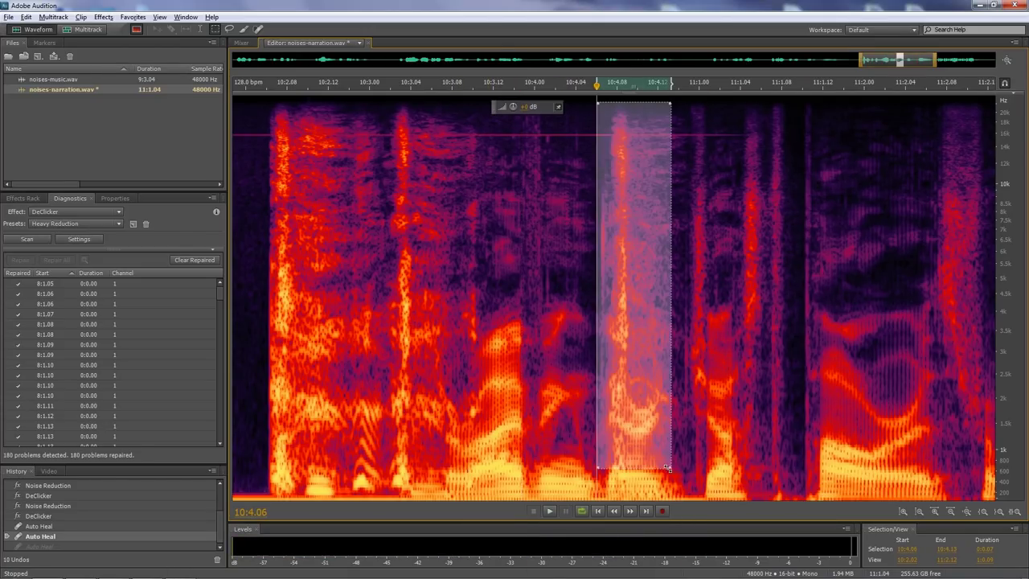
Narrow the selection to 10:4.06–10:4.10 above about 2.4 kHz, try Auto Heal on it, and play back the passage
{"action": "left_click_drag", "start_coordinate": [669, 467], "coordinate": [644, 379]}
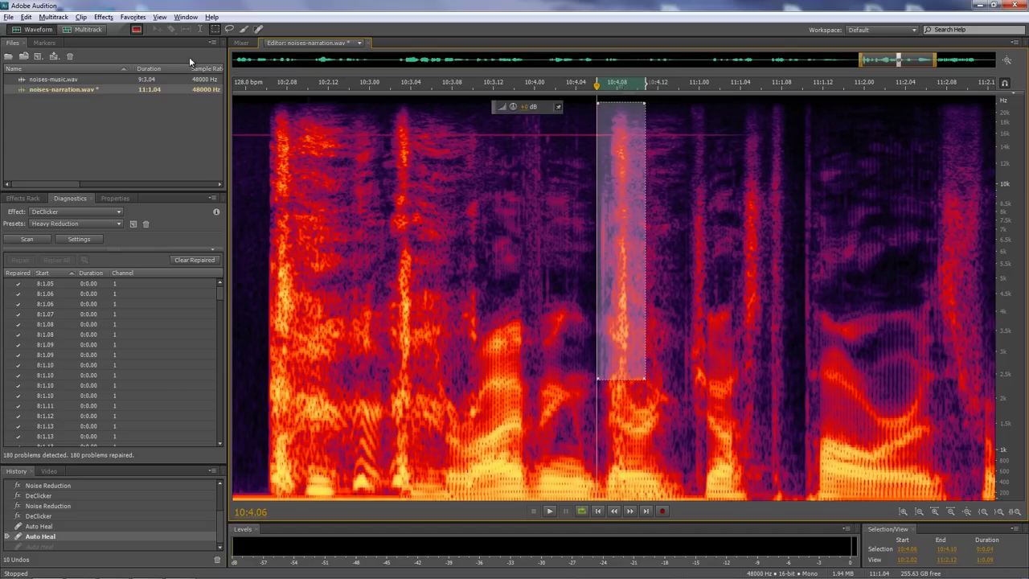
{"action": "left_click", "coordinate": [133, 17]}
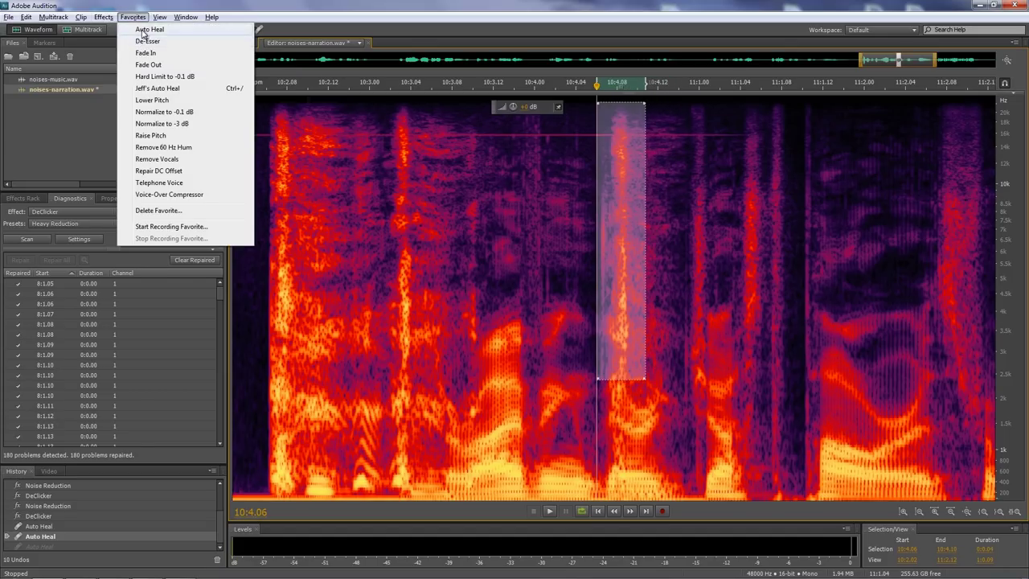
{"action": "left_click", "coordinate": [143, 42]}
{"action": "left_click", "coordinate": [465, 246]}
{"action": "left_click", "coordinate": [418, 247]}
{"action": "key", "text": "space"}
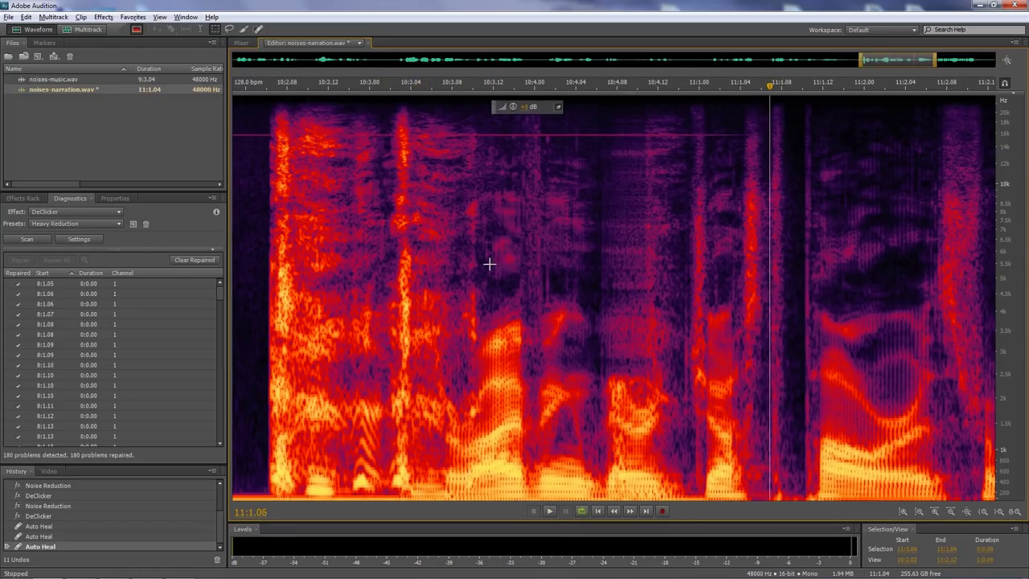
{"action": "left_click", "coordinate": [394, 201]}
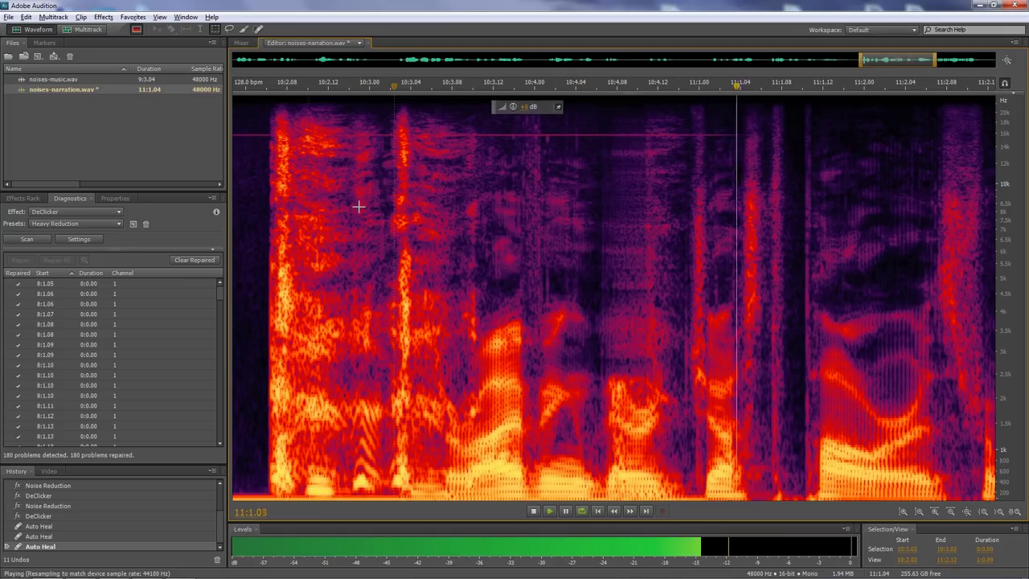
{"action": "key", "text": "space"}
Try Auto Heal on the remaining noise from 10:4.09 to 10:4.13 above about 2.6 kHz, play it back, and undo the last two heals
{"action": "mouse_move", "coordinate": [636, 110]}
{"action": "left_mouse_down"}
{"action": "mouse_move", "coordinate": [658, 169]}
{"action": "mouse_move", "coordinate": [680, 391]}
{"action": "mouse_move", "coordinate": [677, 370]}
{"action": "left_mouse_up"}
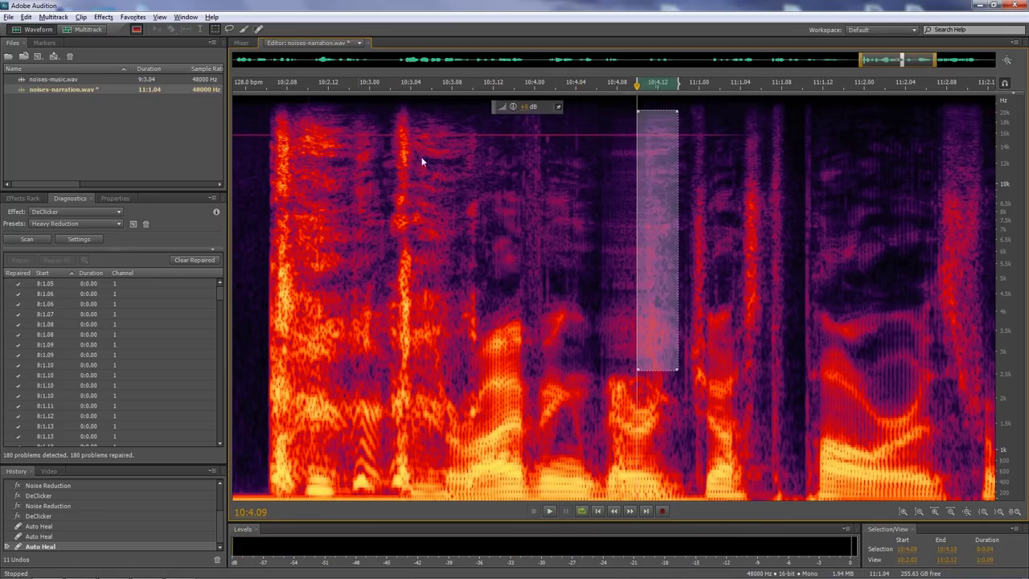
{"action": "left_click", "coordinate": [133, 17]}
{"action": "left_click", "coordinate": [153, 29]}
{"action": "left_click", "coordinate": [446, 202]}
{"action": "key", "text": "space"}
{"action": "key", "text": "space"}
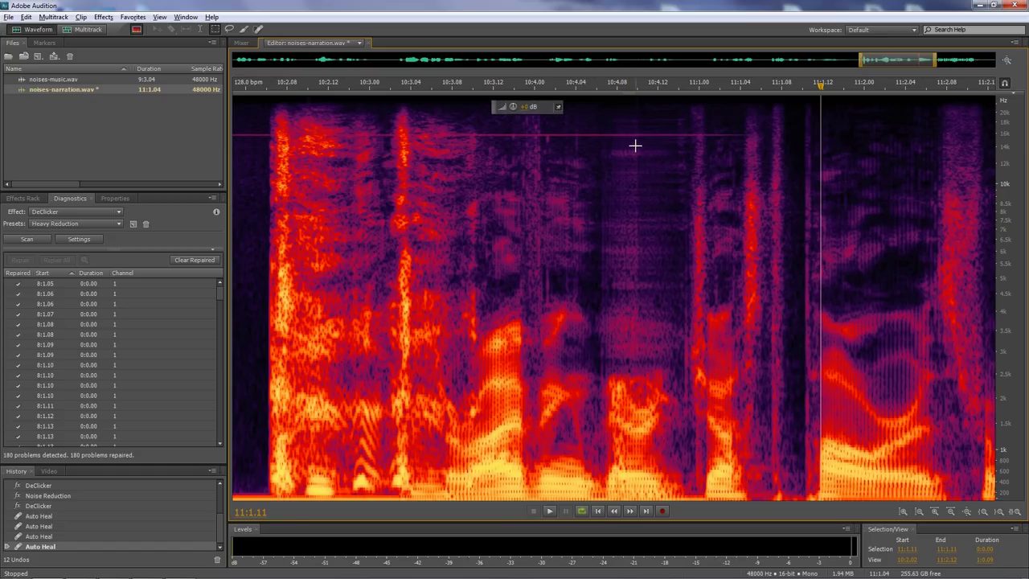
{"action": "key", "text": "ctrl+z"}
{"action": "key", "text": "ctrl+z"}
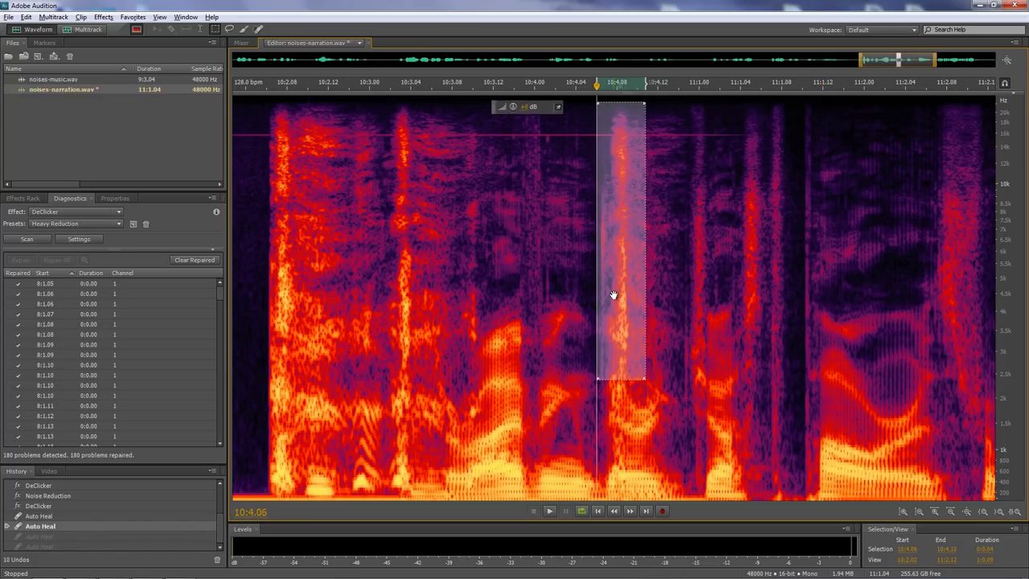
Try Auto Heal on the burst from 10:4.06 to 10:4.10 above about 2.4 kHz, boost it by about 4.8 dB, and play it back
{"action": "left_click", "coordinate": [133, 17]}
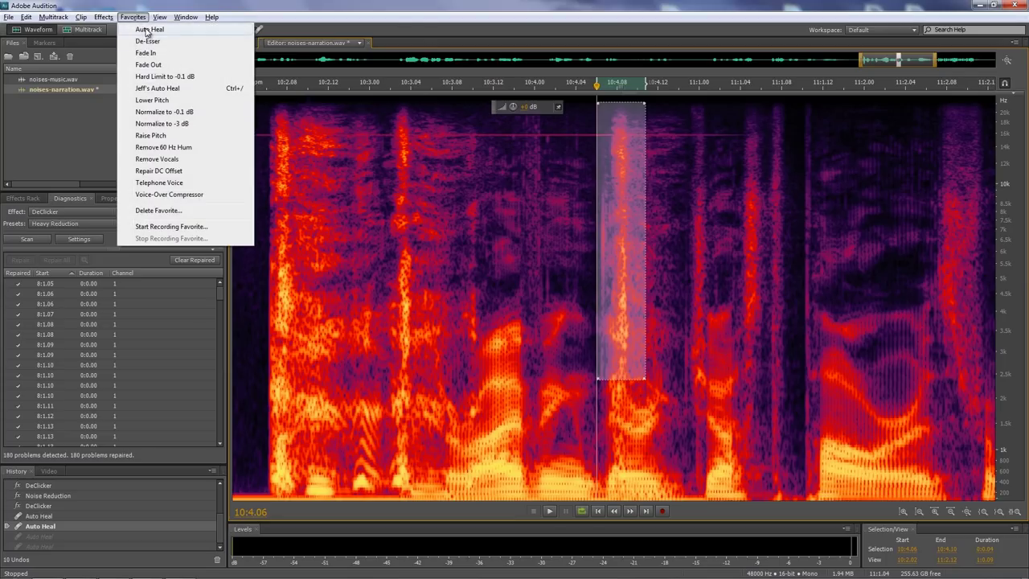
{"action": "left_click", "coordinate": [143, 27]}
{"action": "left_click_drag", "start_coordinate": [524, 111], "coordinate": [535, 112]}
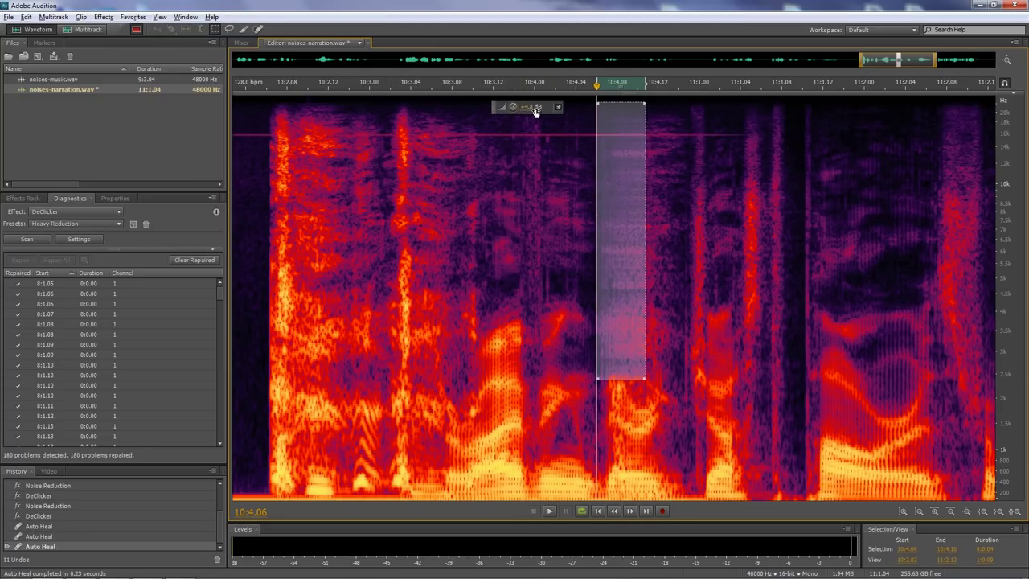
{"action": "left_click", "coordinate": [540, 161]}
{"action": "key", "text": "space"}
{"action": "key", "text": "space"}
Try the custom Auto Heal favorite plus a gain boost on 10:4.09–10:4.14 above about 2.5 kHz, and play it back
{"action": "mouse_move", "coordinate": [637, 100]}
{"action": "left_mouse_down"}
{"action": "mouse_move", "coordinate": [658, 172]}
{"action": "mouse_move", "coordinate": [679, 375]}
{"action": "left_mouse_up"}
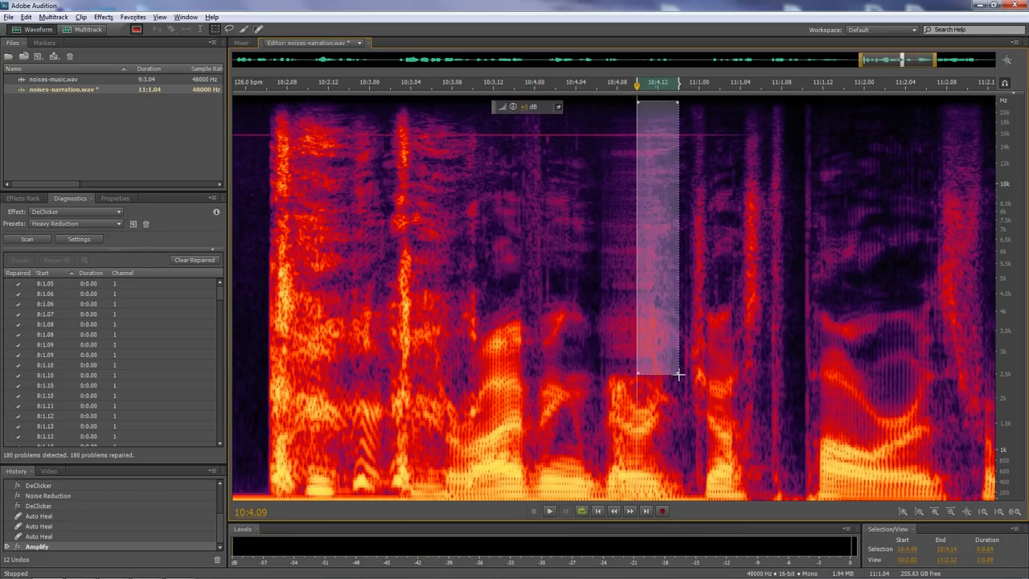
{"action": "left_click", "coordinate": [132, 17]}
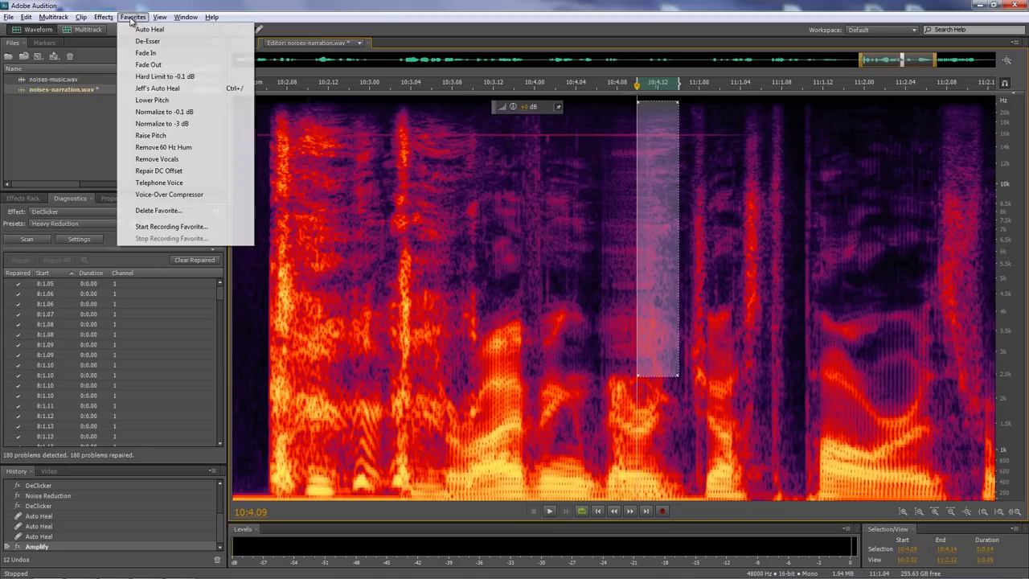
{"action": "left_click", "coordinate": [161, 87]}
{"action": "left_click_drag", "start_coordinate": [523, 110], "coordinate": [543, 115]}
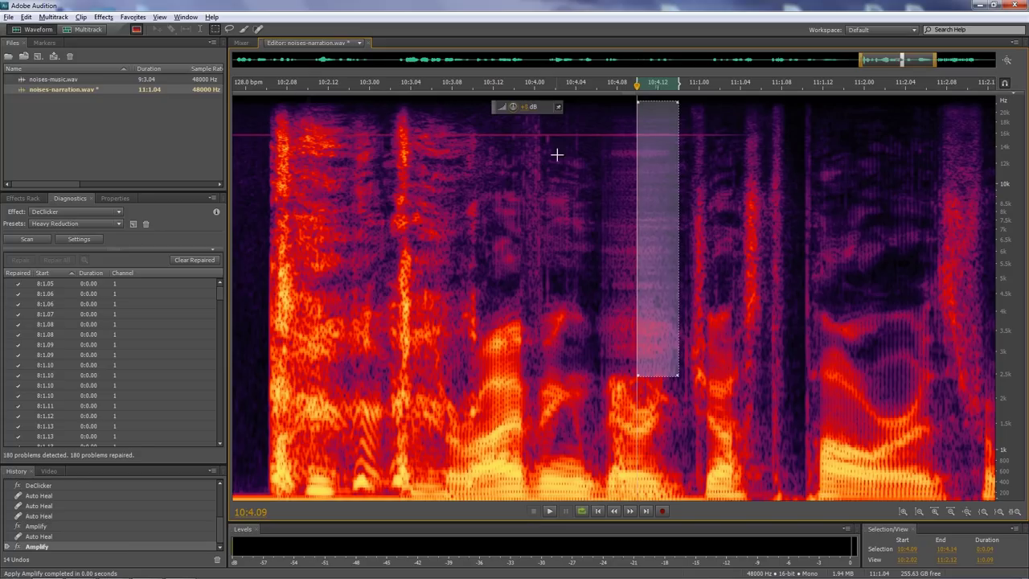
{"action": "left_click", "coordinate": [525, 178]}
{"action": "key", "text": "space"}
{"action": "key", "text": "space"}
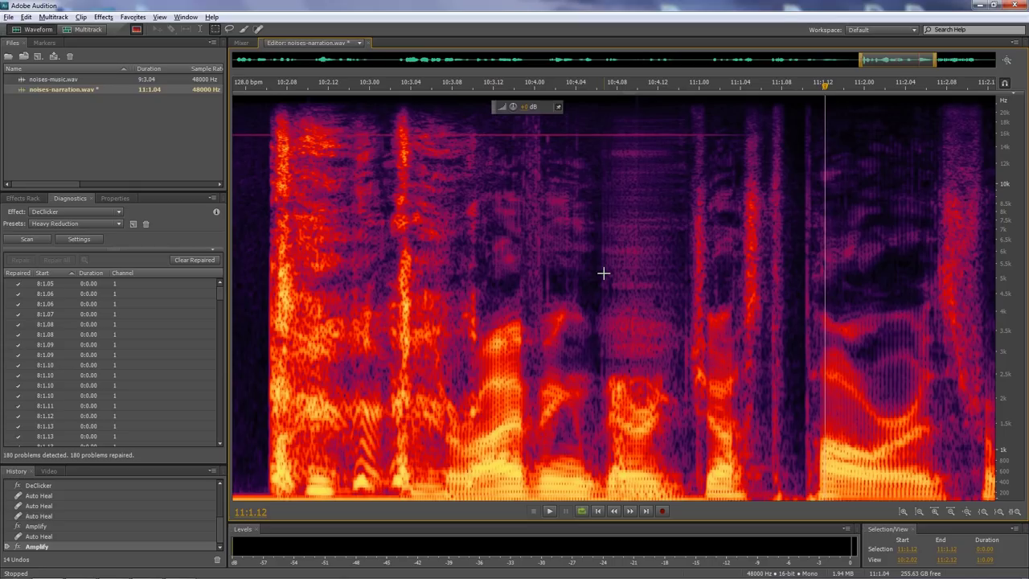
Undo the last two heals and their gain boosts
{"action": "key", "text": "ctrl+z"}
{"action": "key", "text": "ctrl+z"}
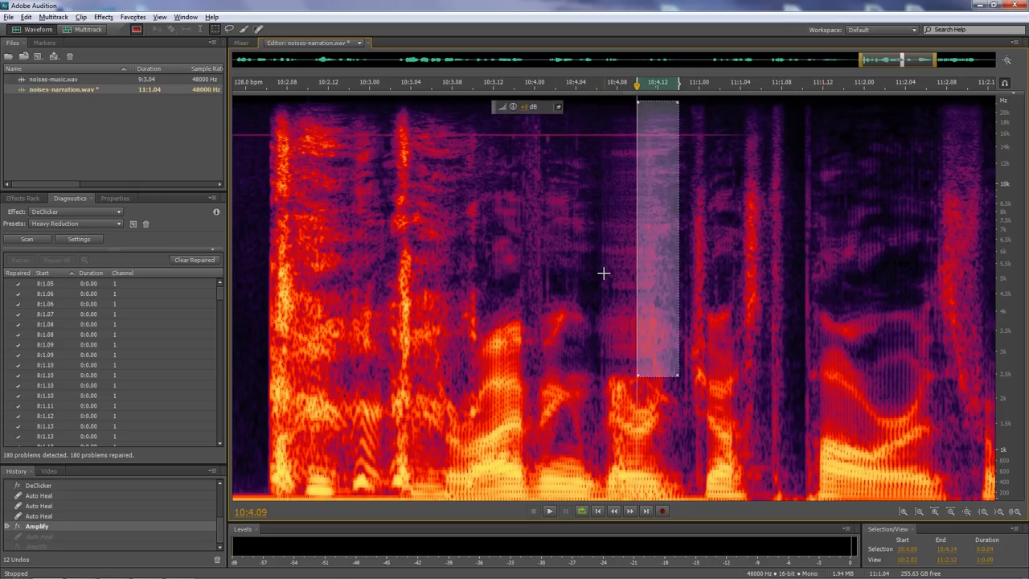
{"action": "key", "text": "ctrl+z"}
{"action": "key", "text": "ctrl+z"}
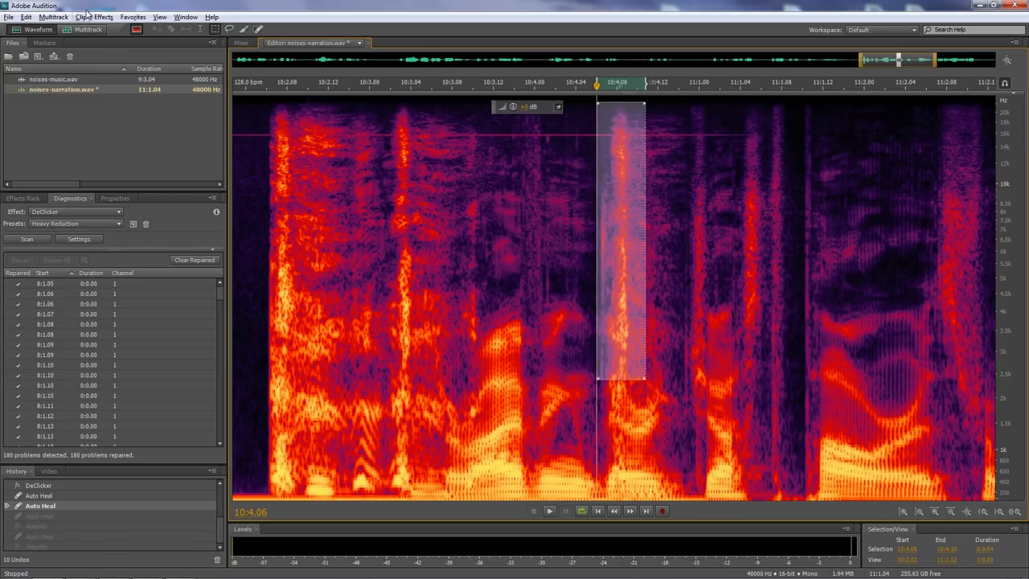
Record a new favorite that auto-heals the selected burst at 10:4.06–10:4.10 and boosts it by 3 dB
{"action": "left_click", "coordinate": [132, 18]}
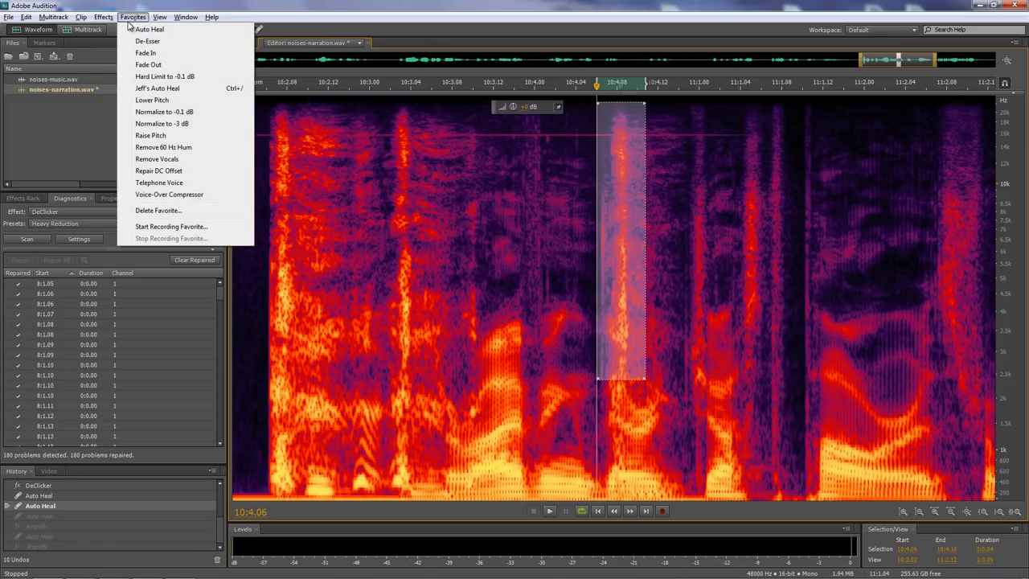
{"action": "left_click", "coordinate": [157, 228]}
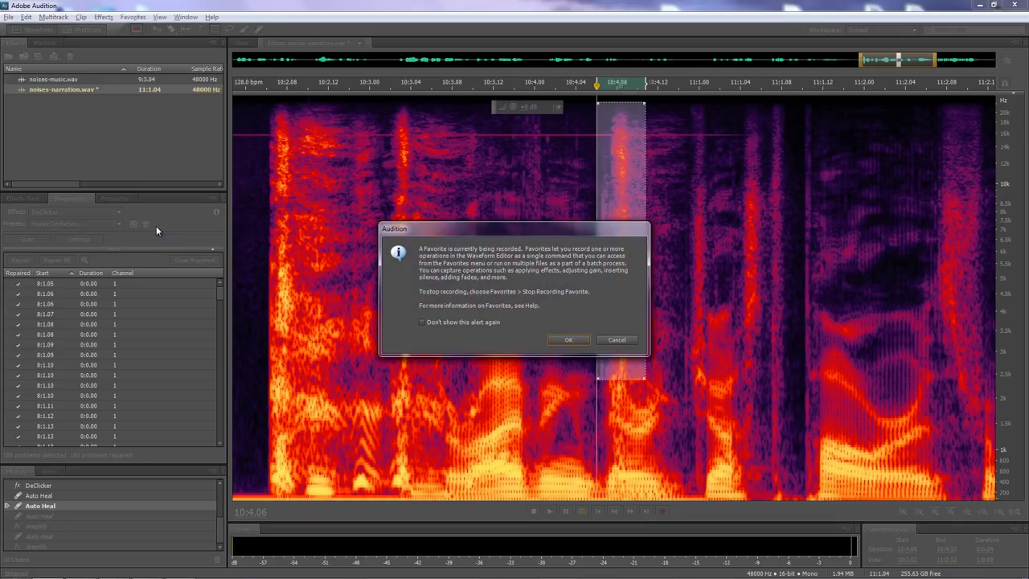
{"action": "left_click_drag", "start_coordinate": [551, 232], "coordinate": [464, 184]}
{"action": "left_click", "coordinate": [484, 290]}
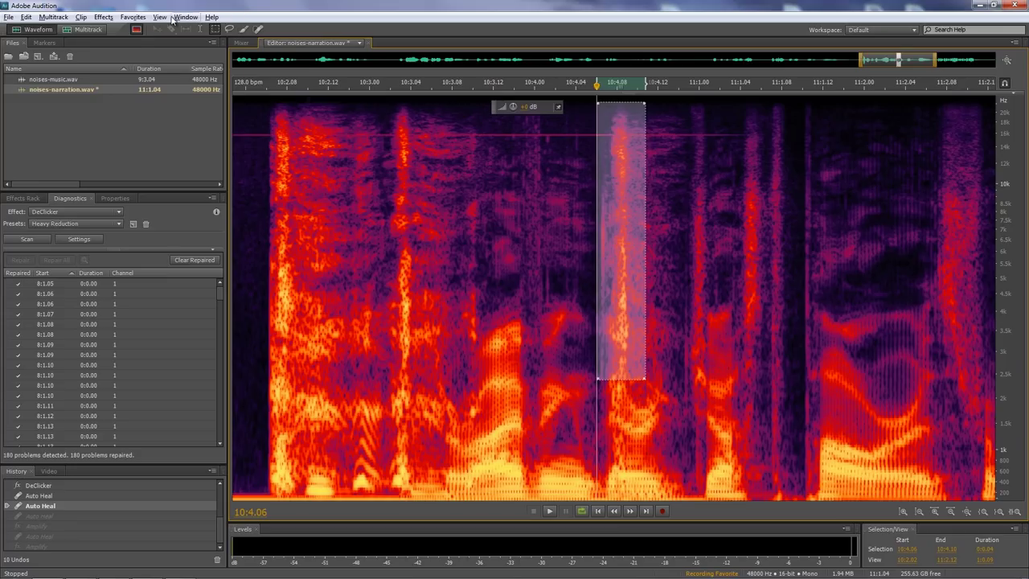
{"action": "left_click", "coordinate": [131, 17]}
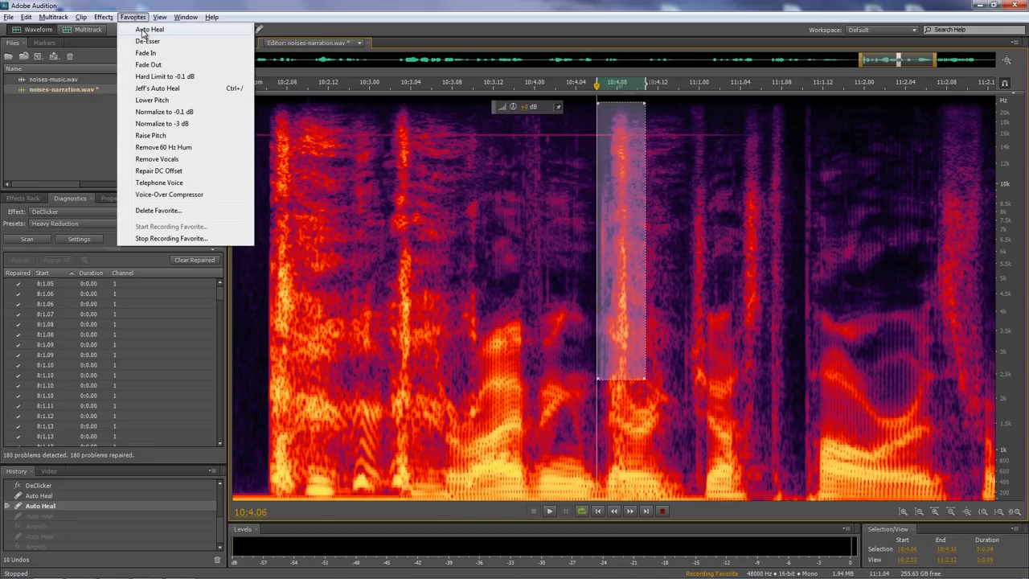
{"action": "left_click", "coordinate": [149, 30]}
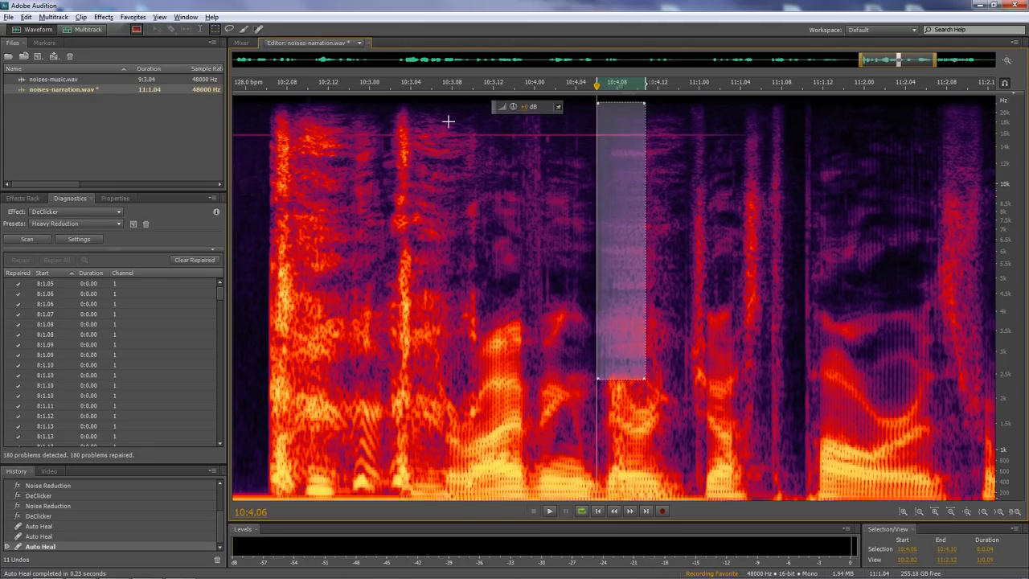
{"action": "left_click", "coordinate": [526, 107]}
{"action": "type", "text": "3"}
{"action": "key", "text": "Return"}
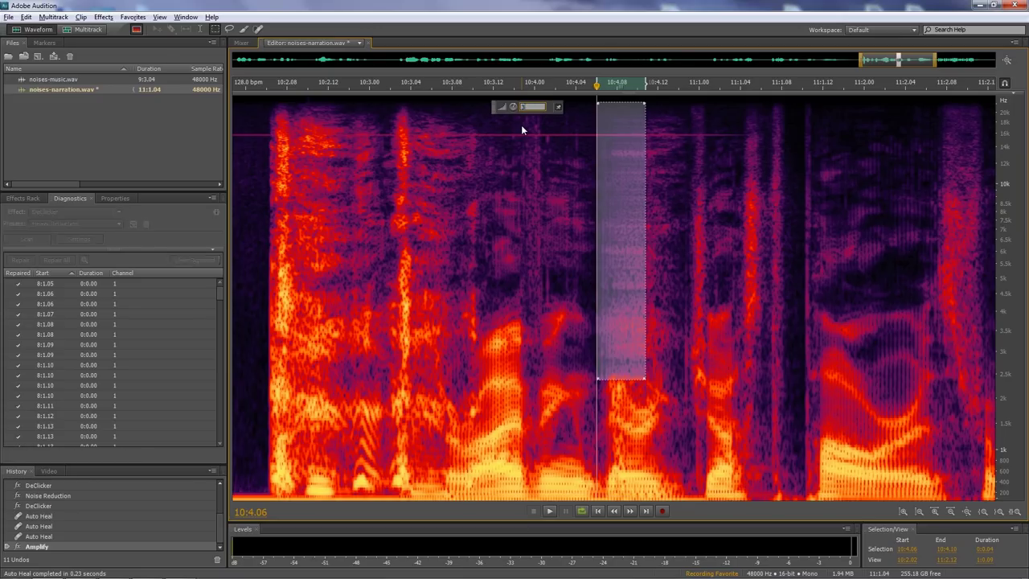
Stop recording, save the favorite as "Good Auto Heal", and check that it is listed among the favorites
{"action": "left_click", "coordinate": [132, 17]}
{"action": "left_click", "coordinate": [170, 239]}
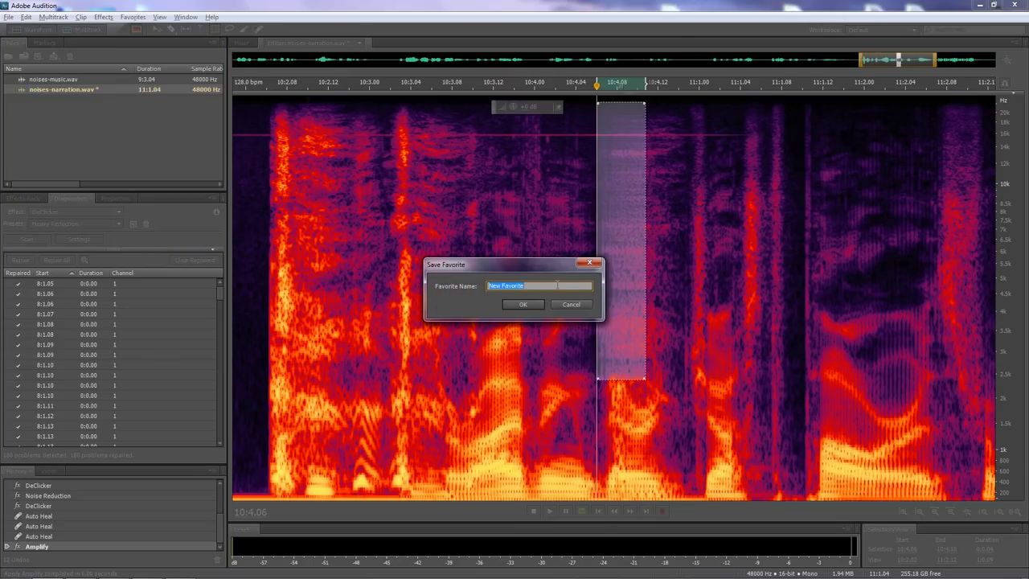
{"action": "type", "text": "Good Auto Heal"}
{"action": "left_click", "coordinate": [522, 304]}
{"action": "left_click", "coordinate": [131, 17]}
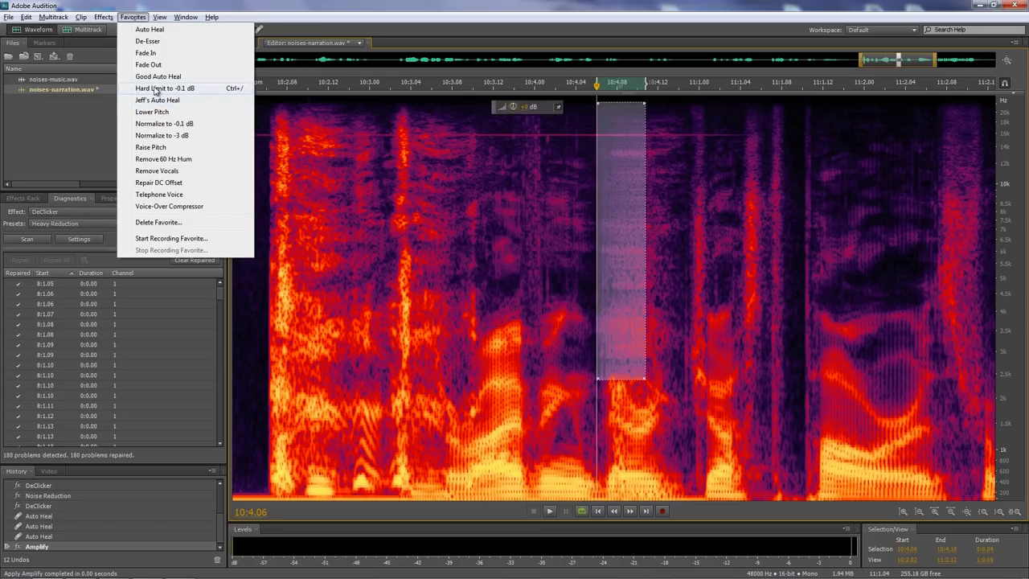
{"action": "left_click", "coordinate": [248, 10]}
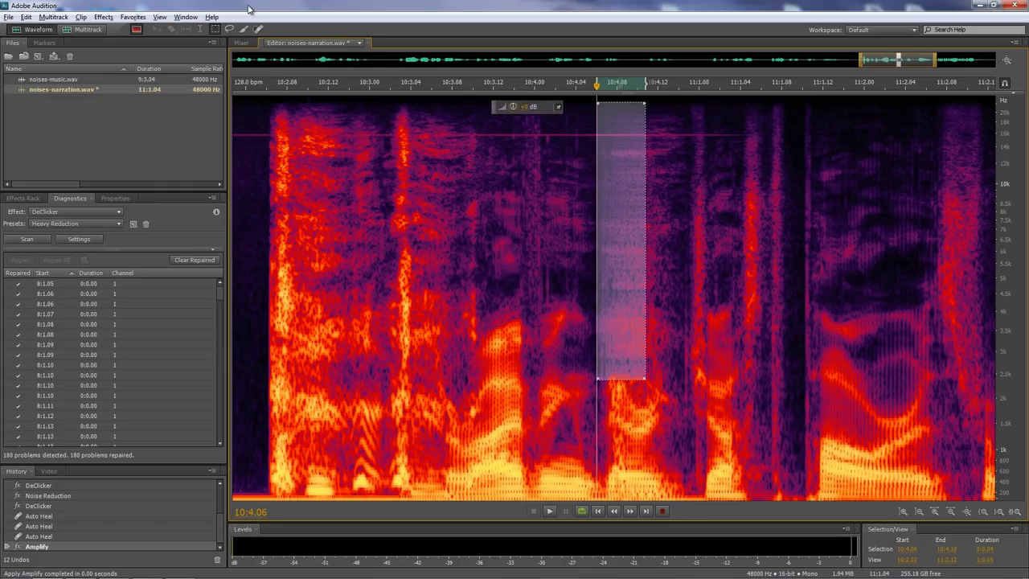
Undo the recorded heal and boost, run the Good Auto Heal favorite on the same burst instead, and clear the selection
{"action": "left_click", "coordinate": [553, 155]}
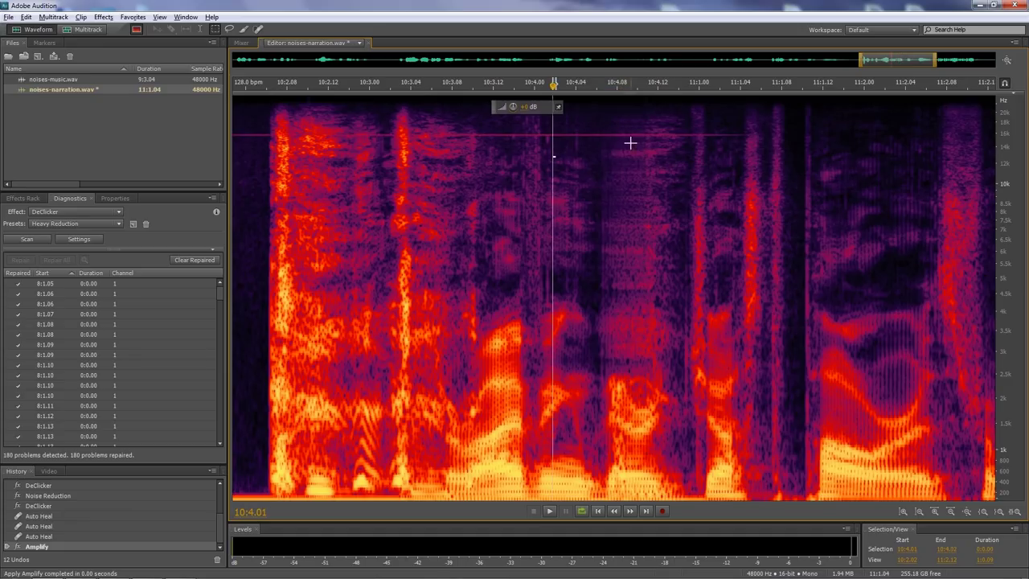
{"action": "key", "text": "ctrl+z"}
{"action": "key", "text": "ctrl+z"}
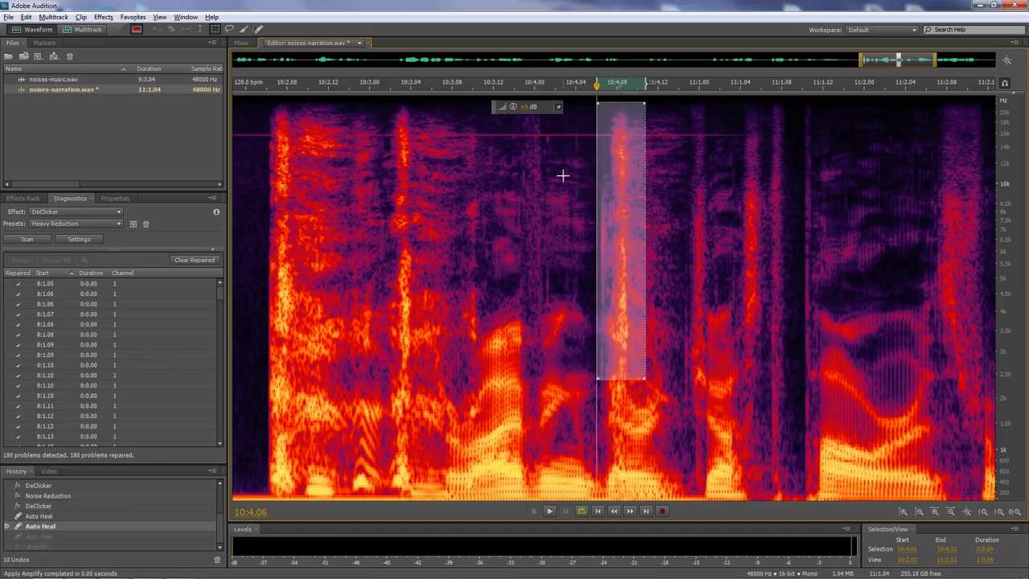
{"action": "left_click", "coordinate": [132, 17]}
{"action": "left_click", "coordinate": [153, 78]}
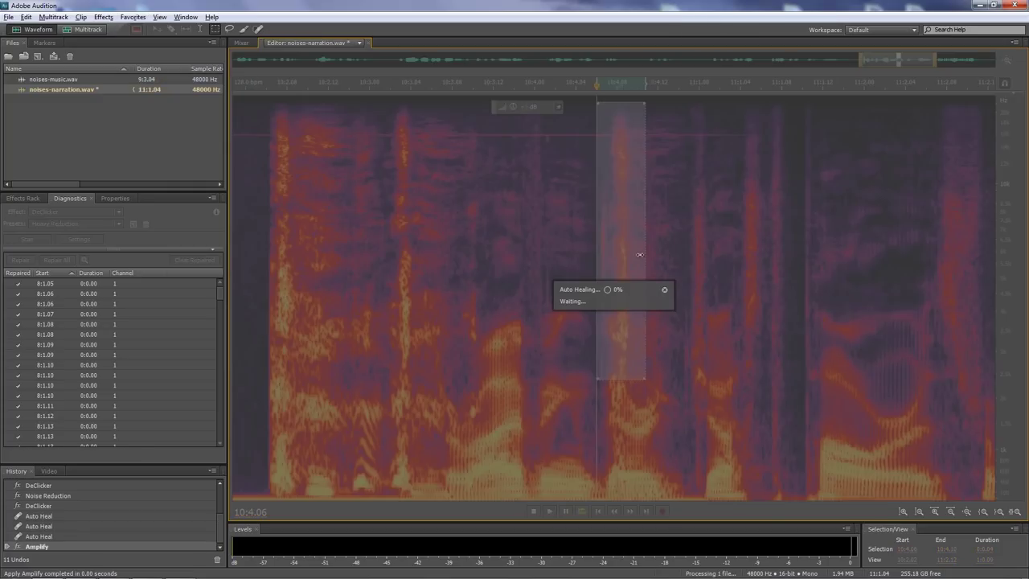
{"action": "left_click", "coordinate": [524, 178]}
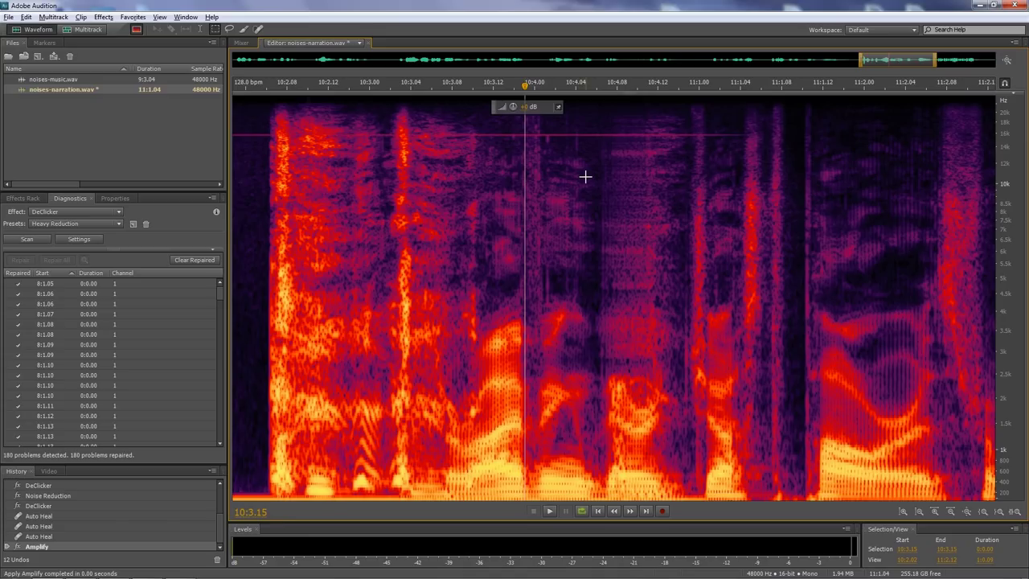
Run Good Auto Heal on the region from 10:4.06 to 10:4.14 above about 2.5 kHz, and play back from 10:3.04
{"action": "left_click_drag", "start_coordinate": [600, 112], "coordinate": [685, 378]}
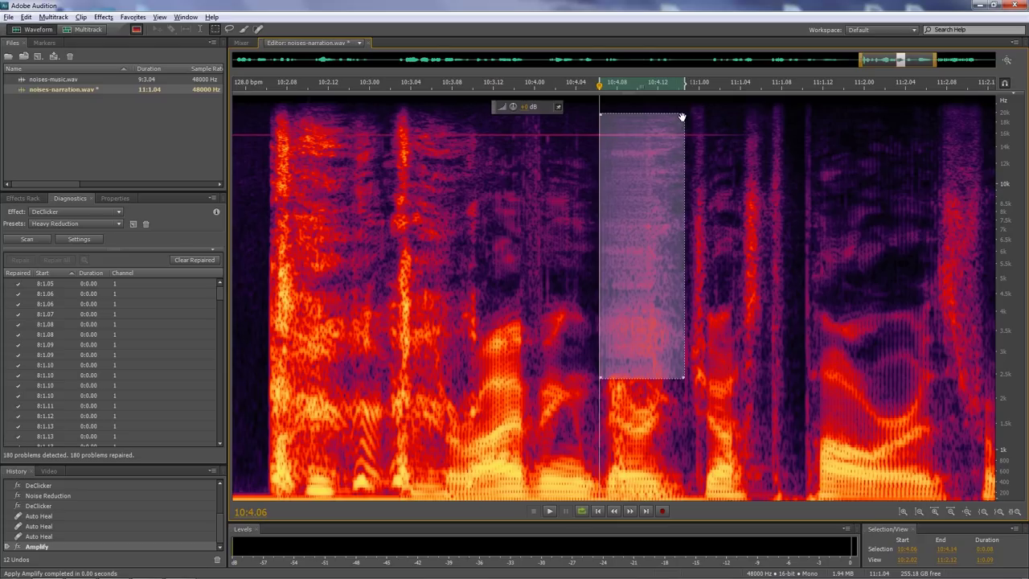
{"action": "left_click", "coordinate": [133, 17]}
{"action": "left_click", "coordinate": [159, 77]}
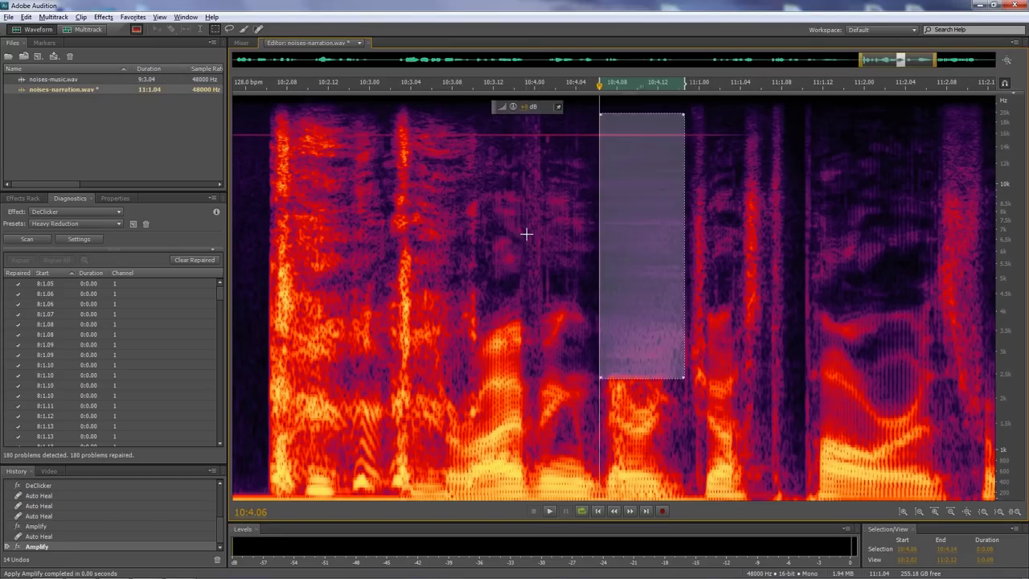
{"action": "left_click", "coordinate": [522, 237]}
{"action": "left_click", "coordinate": [421, 231]}
{"action": "key", "text": "space"}
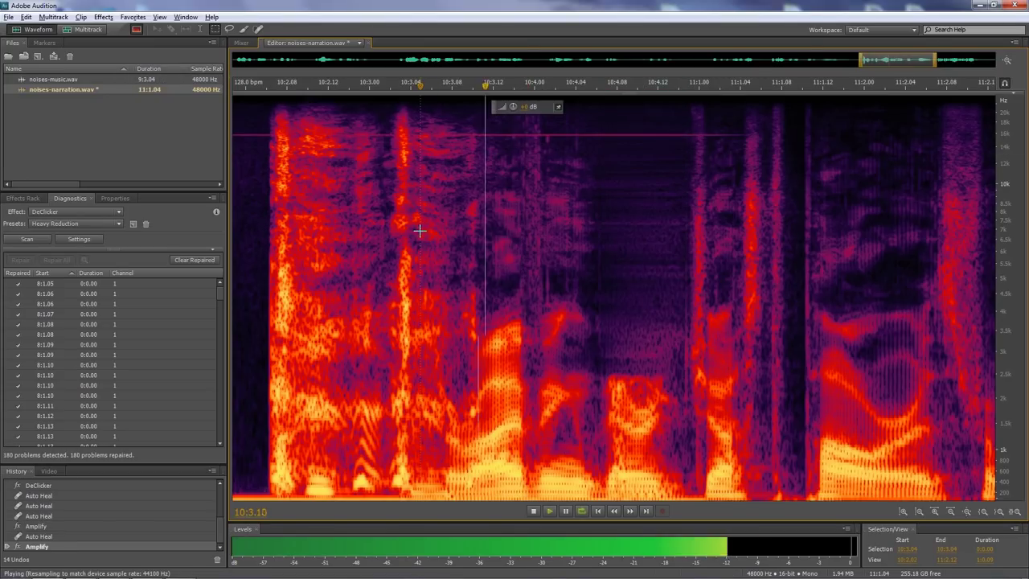
{"action": "key", "text": "space"}
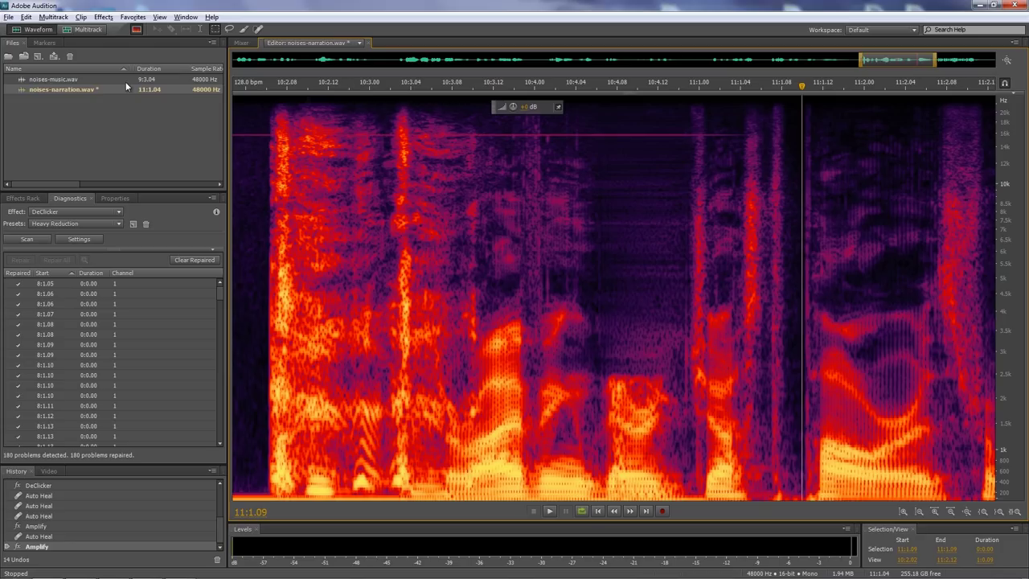
Open the keyboard shortcut editor, expand the Favorites commands, and check the shortcut of the older custom Auto Heal favorite
{"action": "left_click", "coordinate": [26, 17]}
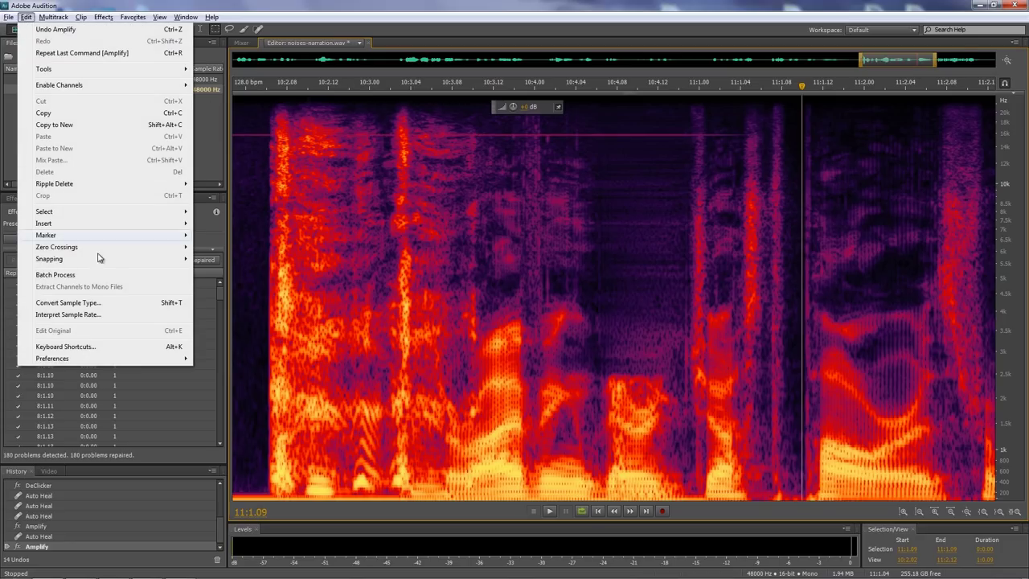
{"action": "left_click", "coordinate": [98, 349]}
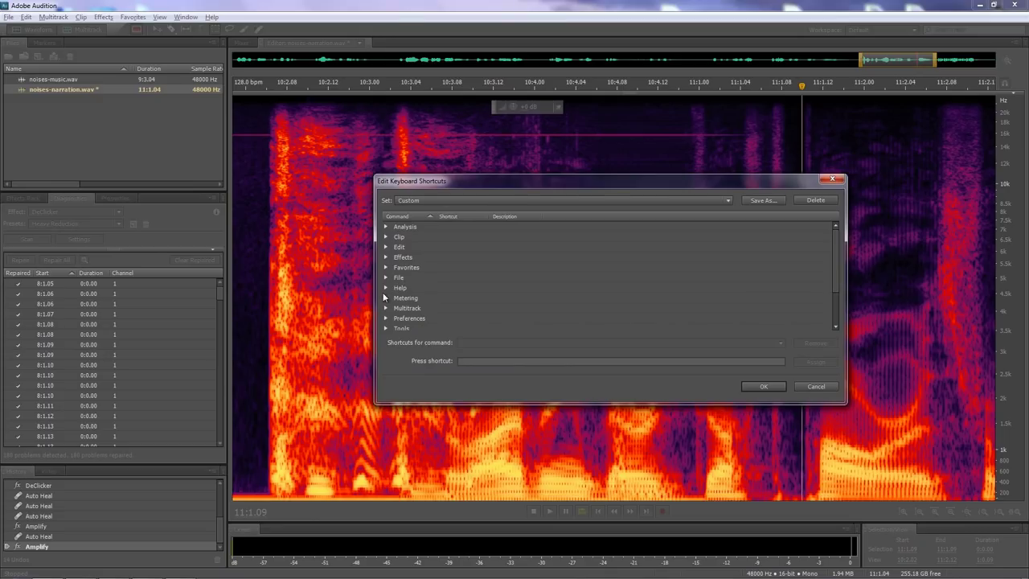
{"action": "left_click", "coordinate": [385, 267]}
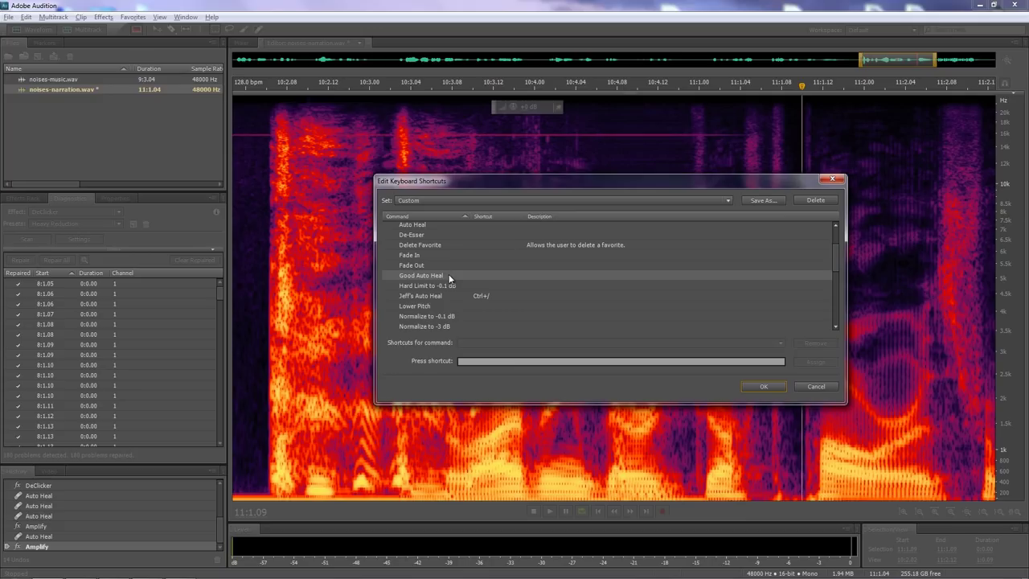
{"action": "left_click", "coordinate": [437, 296]}
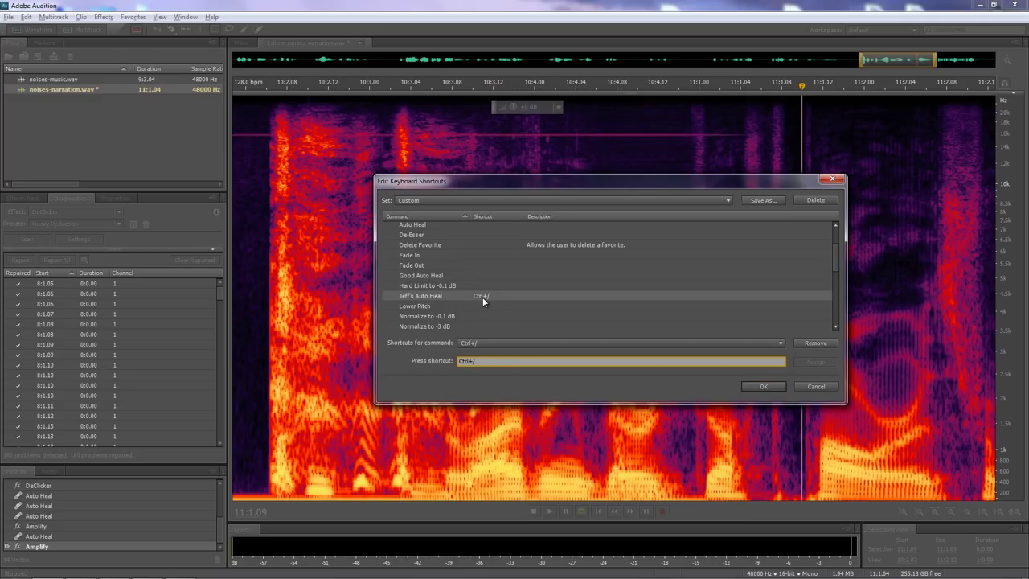
Try Ctrl+\ for Good Auto Heal, decline overwriting the existing shortcut, and assign Ctrl+] instead
{"action": "left_click", "coordinate": [436, 275]}
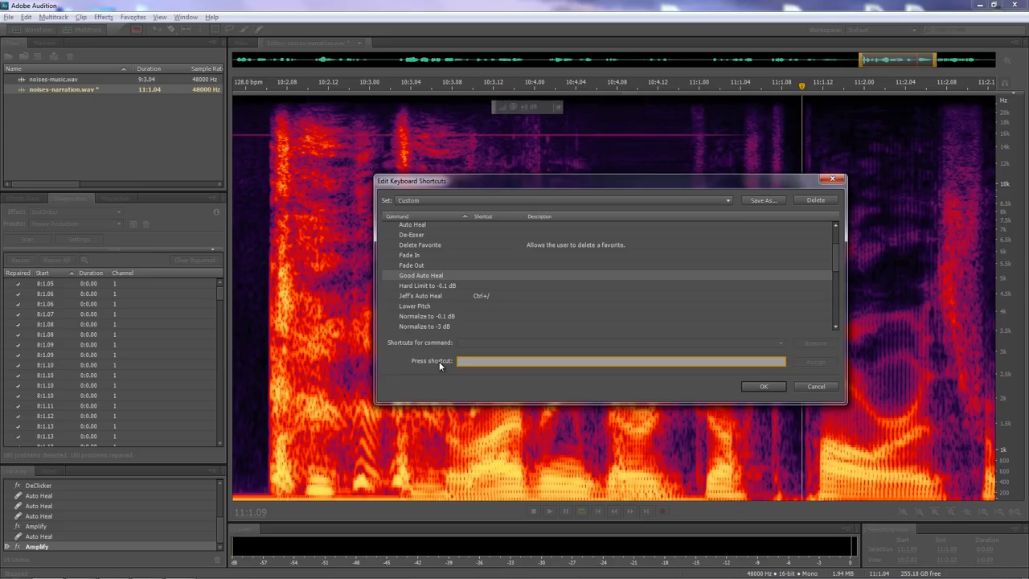
{"action": "key", "text": "ctrl+backslash"}
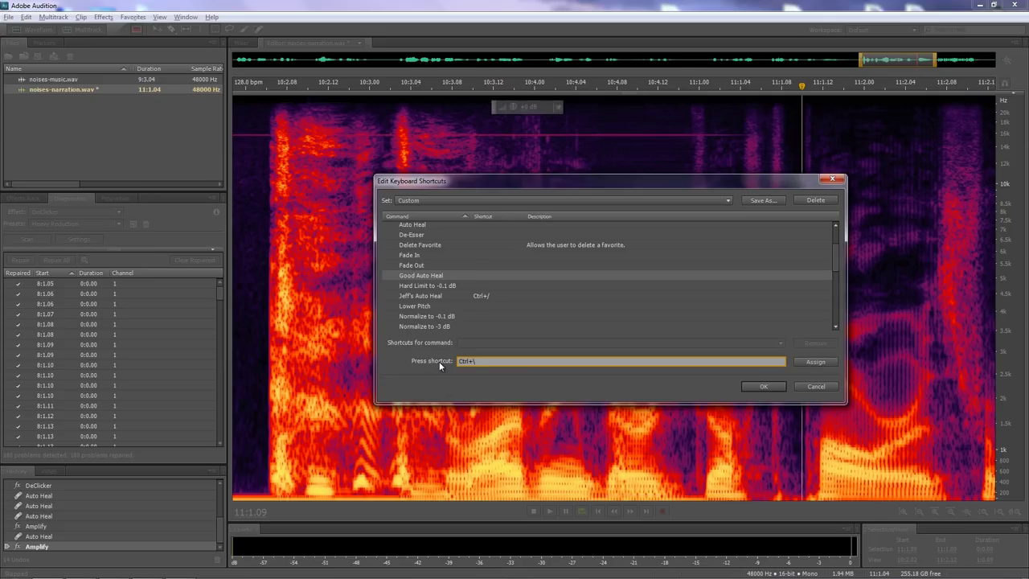
{"action": "left_click", "coordinate": [816, 363]}
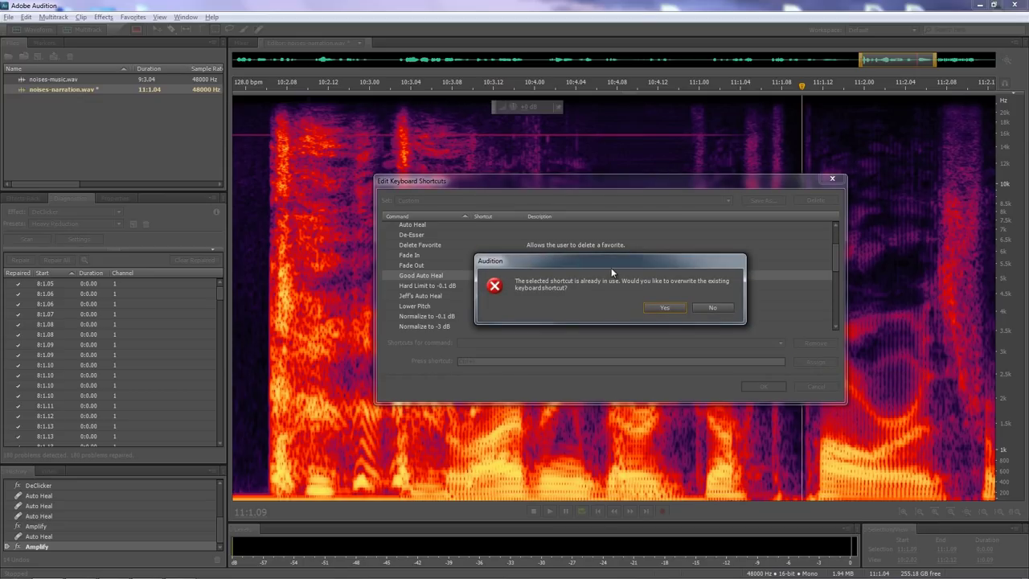
{"action": "left_click", "coordinate": [713, 307]}
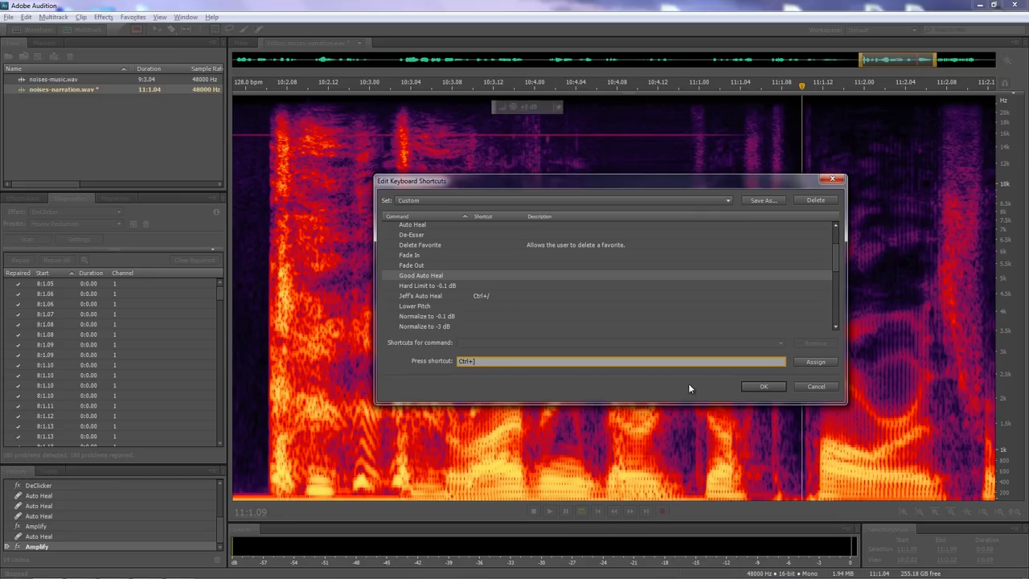
{"action": "left_click", "coordinate": [818, 361]}
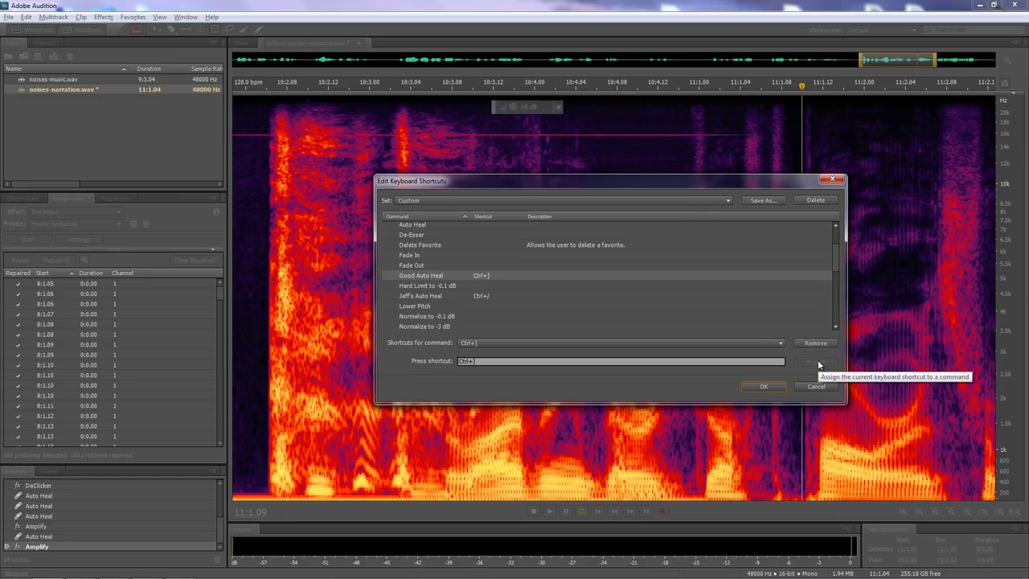
{"action": "left_click", "coordinate": [764, 387]}
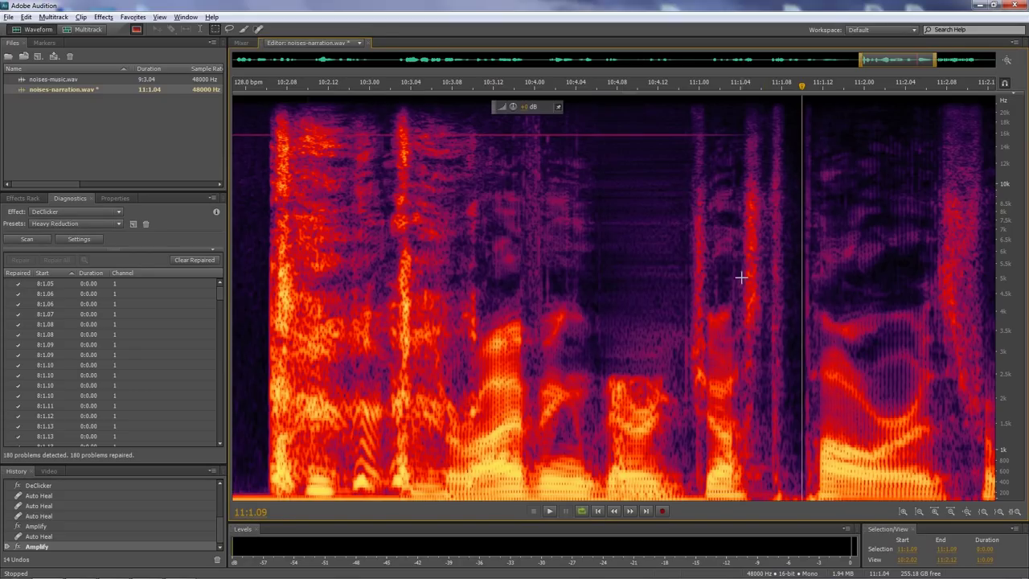
Run Good Auto Heal on the burst from 10:3.01 to 10:3.05 above about 2 kHz, and play back from about 10:2.10
{"action": "left_click_drag", "start_coordinate": [381, 108], "coordinate": [429, 400]}
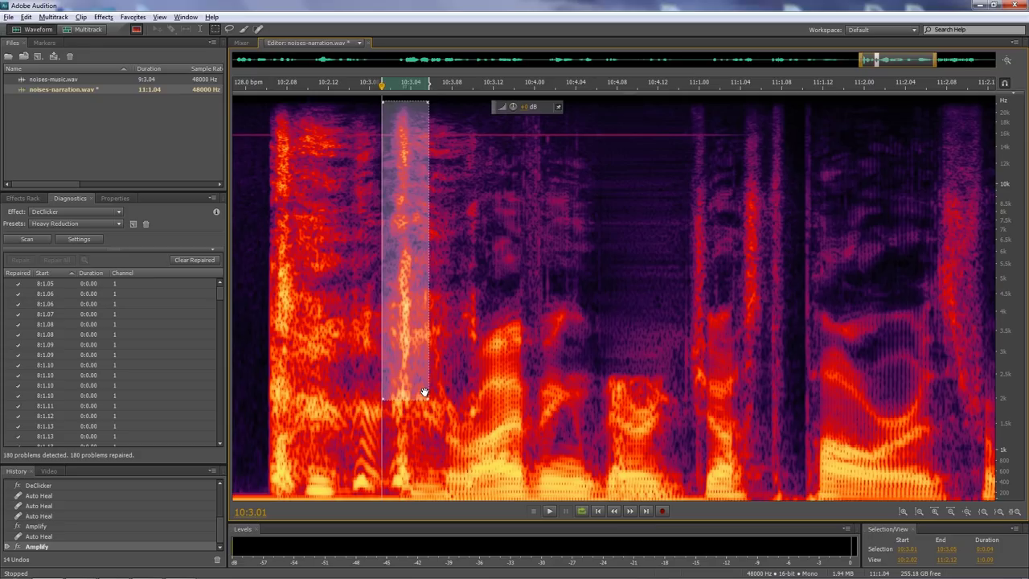
{"action": "key", "text": "ctrl+u"}
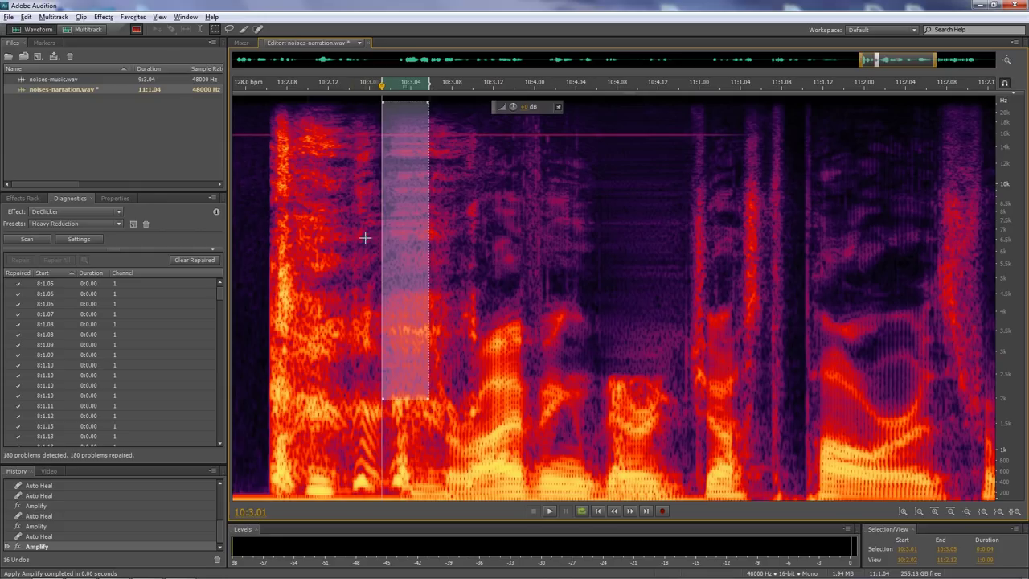
{"action": "left_click", "coordinate": [314, 171]}
{"action": "key", "text": "space"}
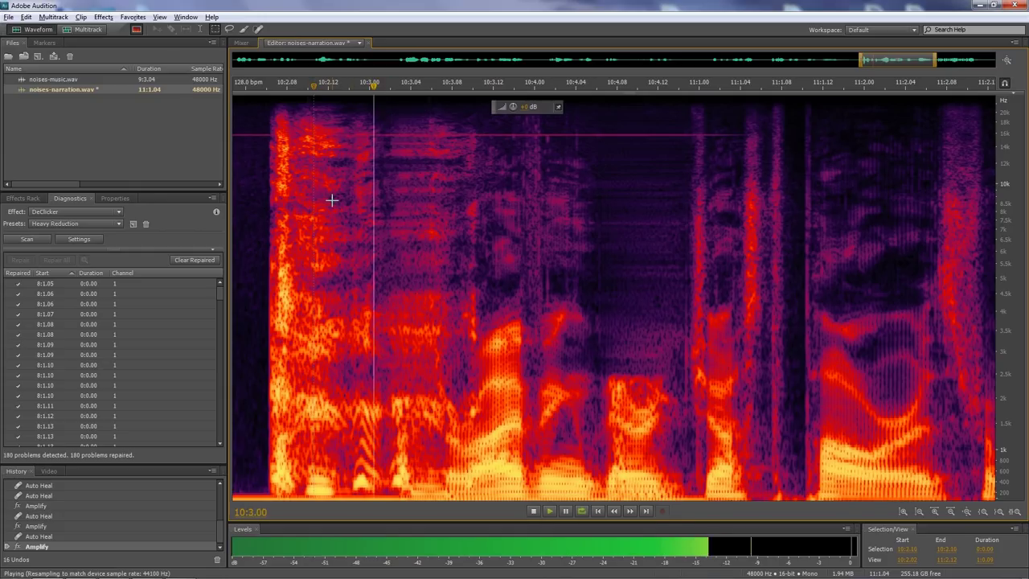
{"action": "key", "text": "space"}
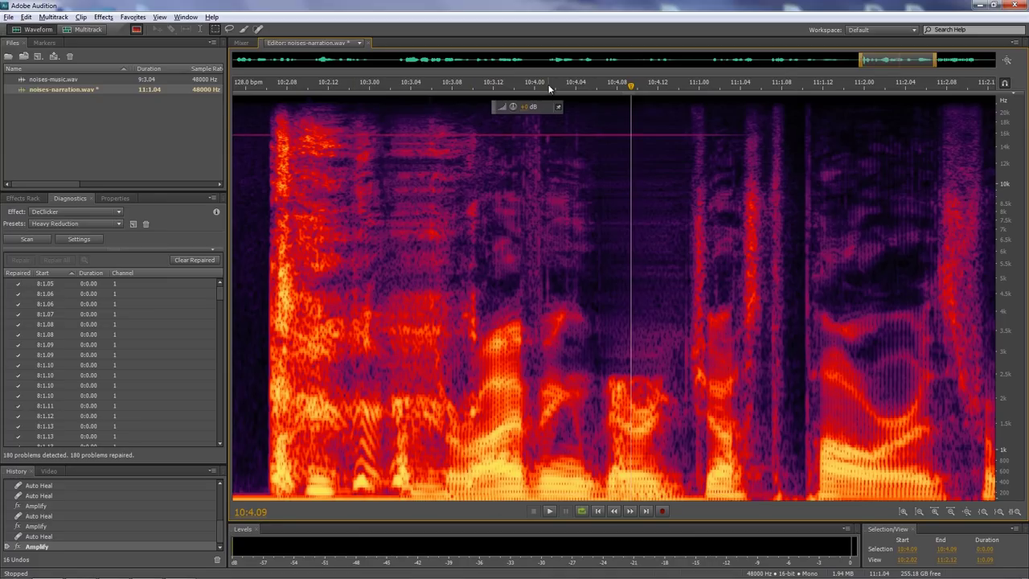
Play back the section with the stepped tones between about 2.5 and 3 kHz, starting from 11:2.13
{"action": "left_click_drag", "start_coordinate": [892, 60], "coordinate": [942, 59]}
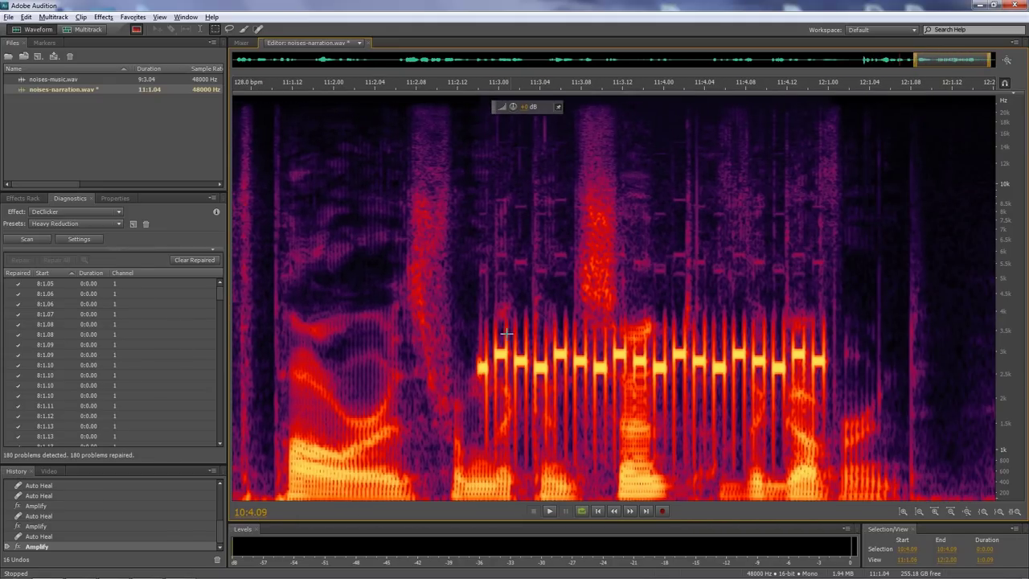
{"action": "left_click", "coordinate": [469, 308]}
{"action": "key", "text": "space"}
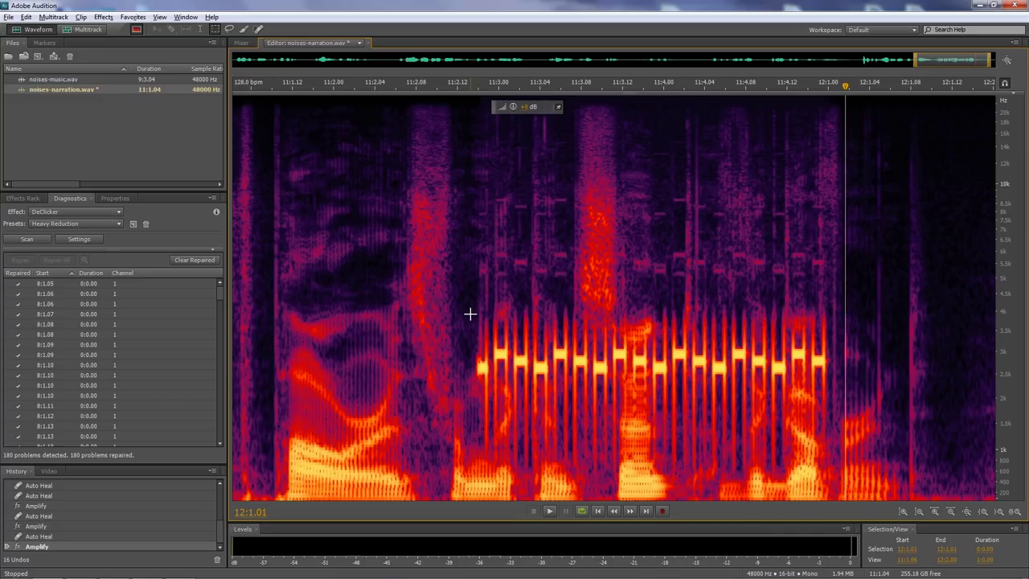
Try Good Auto Heal on the tone pattern from 11:2.13 to 12:1.01 between about 1.3 and 4 kHz, and play back from 11:2.00
{"action": "left_click_drag", "start_coordinate": [469, 308], "coordinate": [847, 434]}
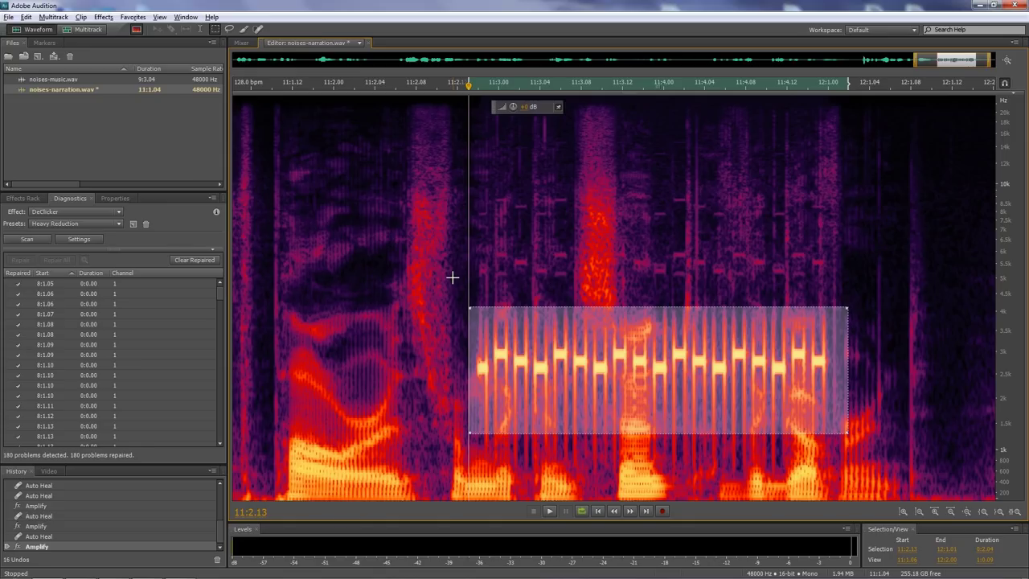
{"action": "key", "text": "ctrl+u"}
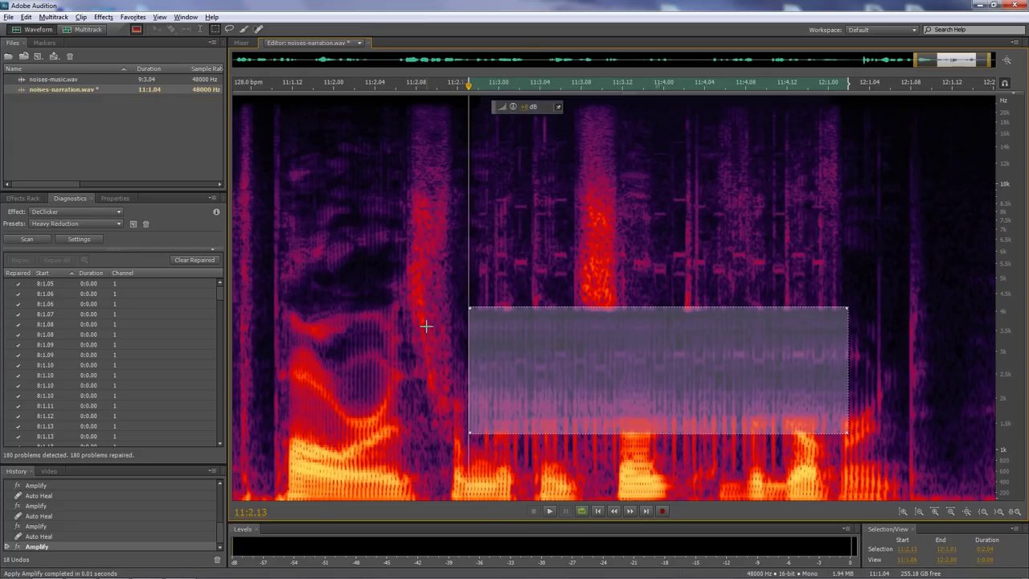
{"action": "left_click", "coordinate": [426, 323]}
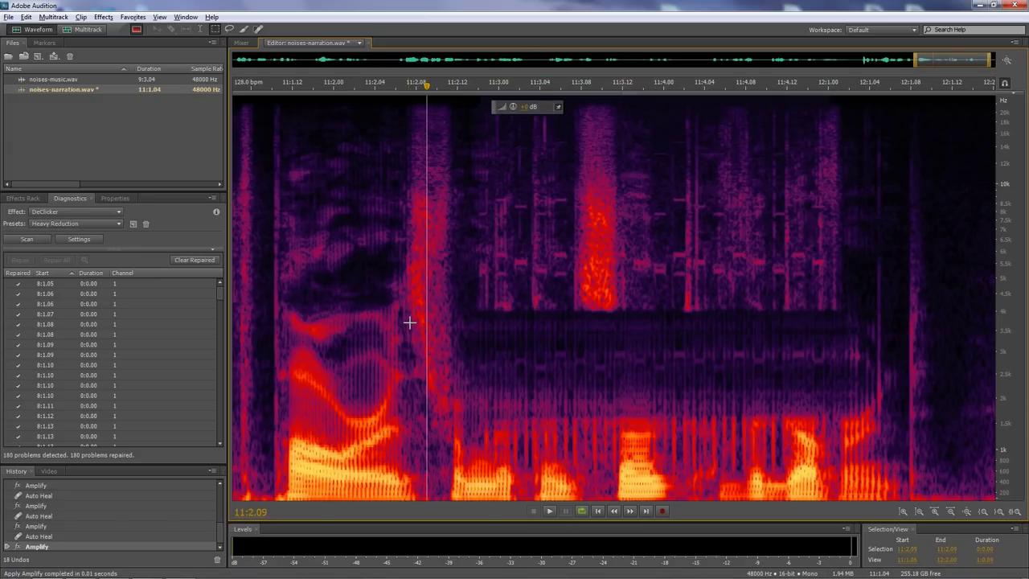
{"action": "left_click", "coordinate": [333, 320]}
{"action": "key", "text": "space"}
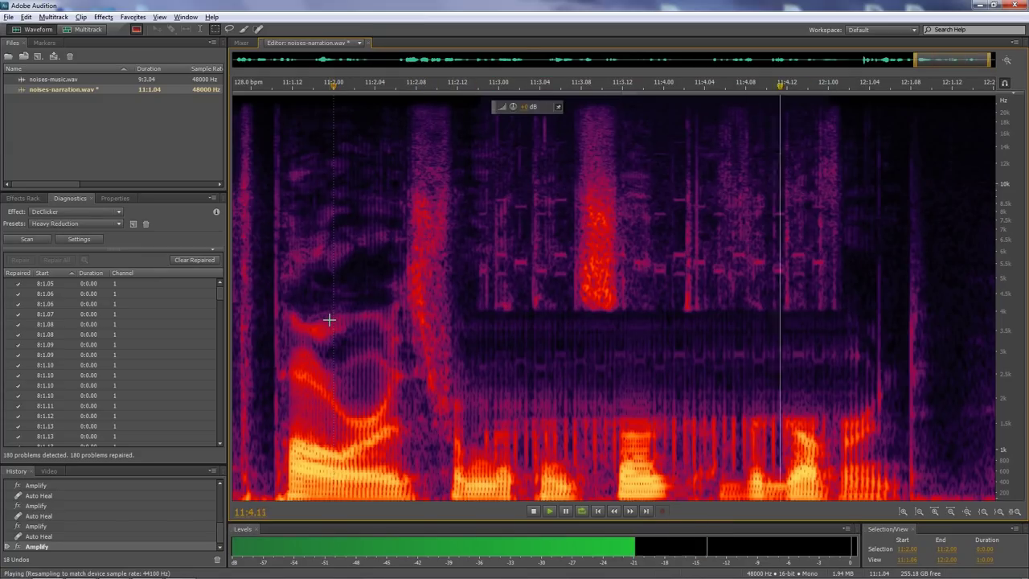
{"action": "key", "text": "space"}
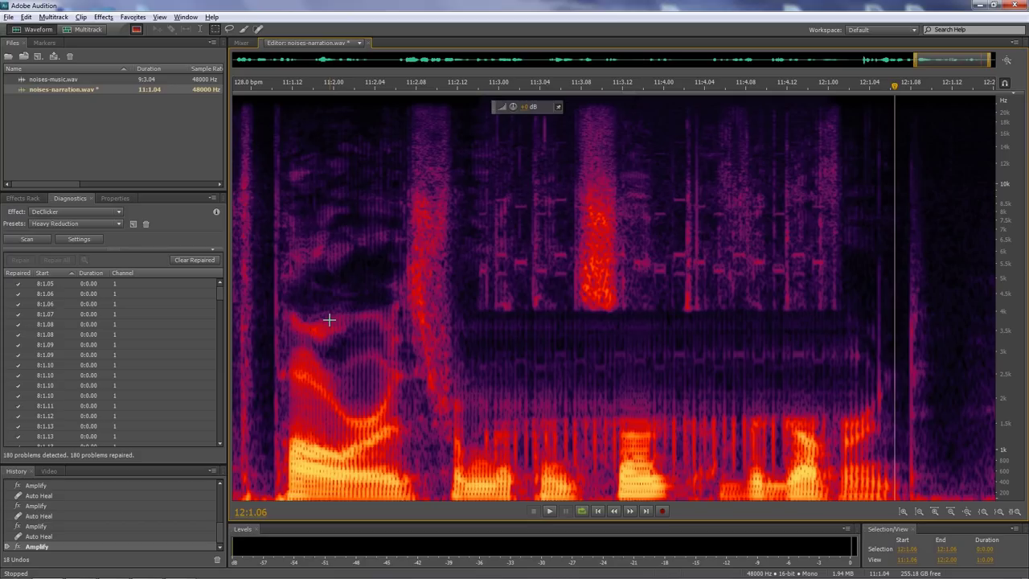
Undo the heal and boost on the wide tone region, and clear the selection
{"action": "key", "text": "ctrl+z"}
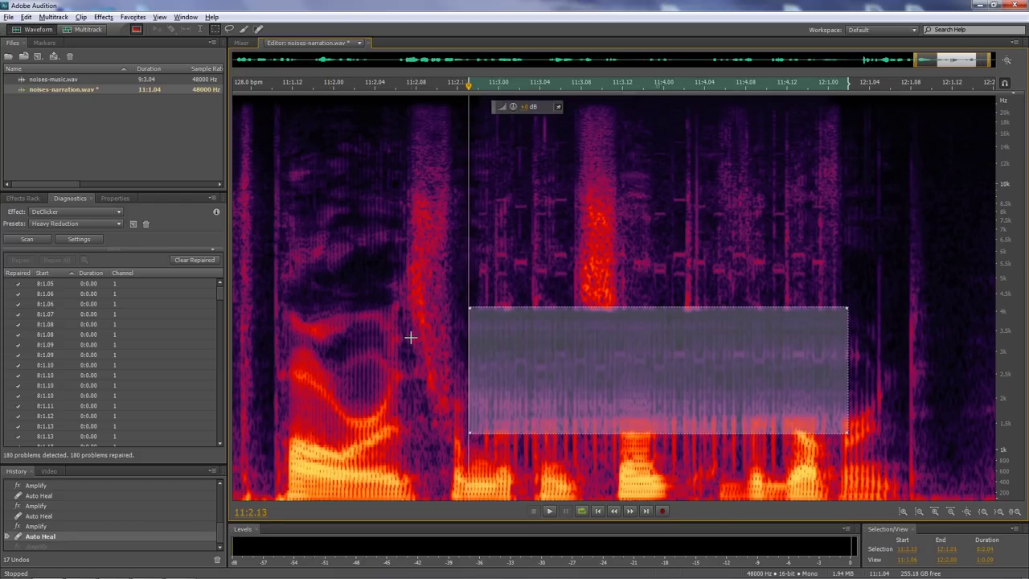
{"action": "key", "text": "ctrl+shift+z"}
{"action": "left_click", "coordinate": [452, 340]}
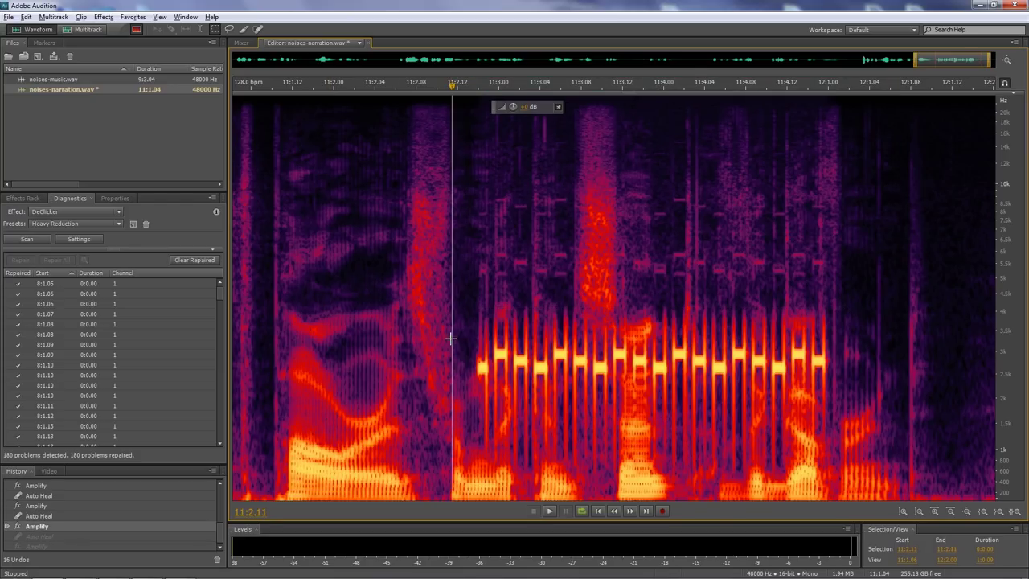
Run Good Auto Heal on only the tone blocks from 11:2.13 to 12:1.00 between about 2.4 and 3.1 kHz, and play back from about 11:2.08
{"action": "left_click_drag", "start_coordinate": [477, 339], "coordinate": [830, 377]}
{"action": "left_click_drag", "start_coordinate": [827, 340], "coordinate": [828, 347]}
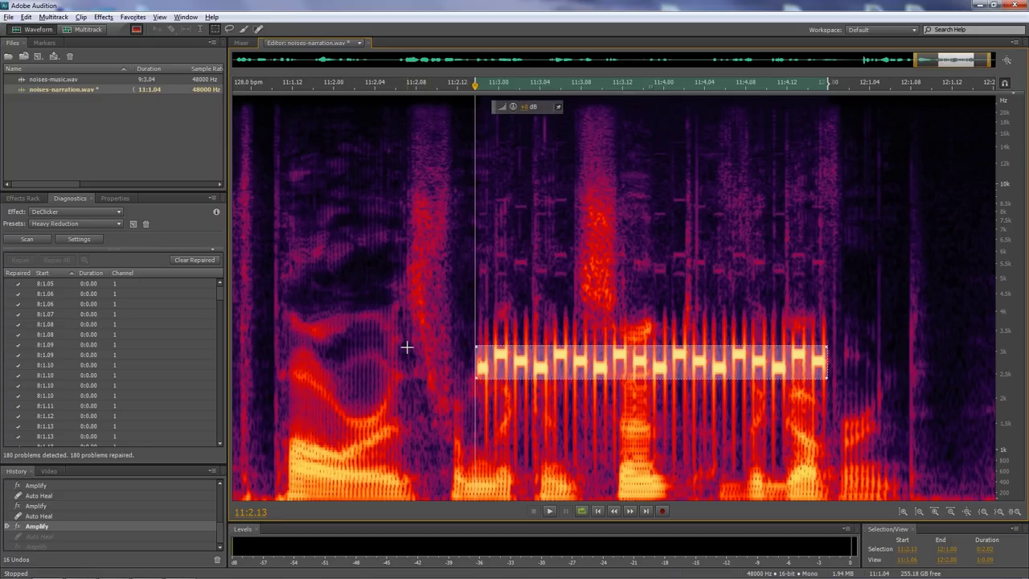
{"action": "key", "text": "ctrl+shift+z"}
{"action": "key", "text": "ctrl+shift+z"}
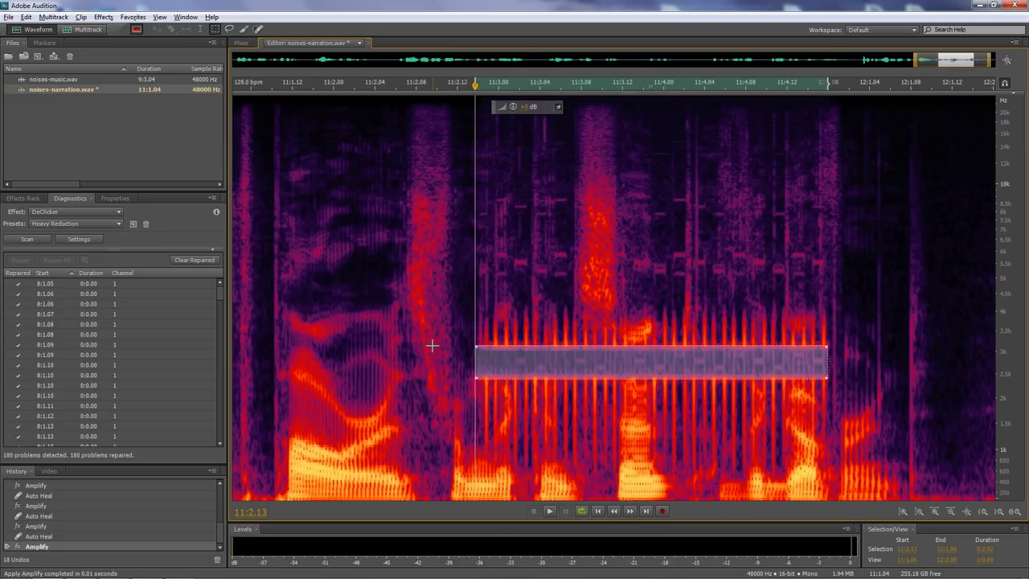
{"action": "left_click", "coordinate": [416, 338]}
{"action": "key", "text": "space"}
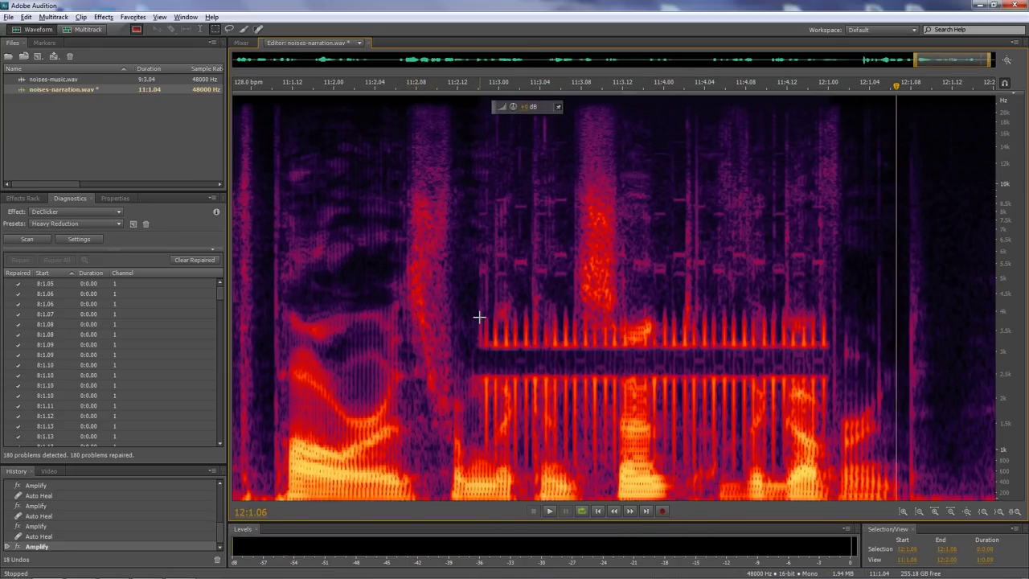
Run Good Auto Heal on the first vertical spike above the healed band, between about 3 and 4 kHz, and clear the selection
{"action": "left_click_drag", "start_coordinate": [475, 306], "coordinate": [490, 351]}
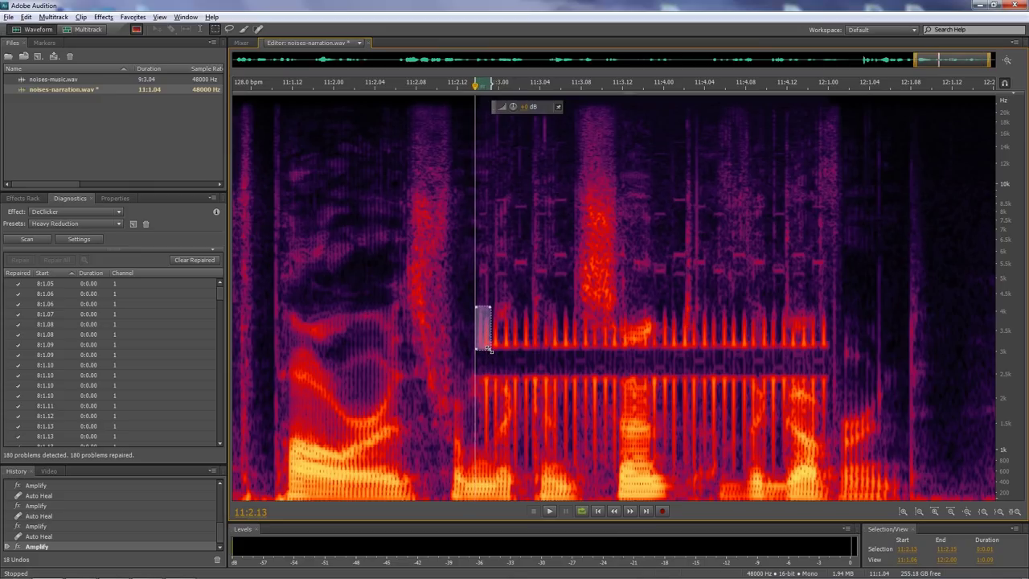
{"action": "key", "text": "ctrl+u"}
{"action": "left_click", "coordinate": [450, 328]}
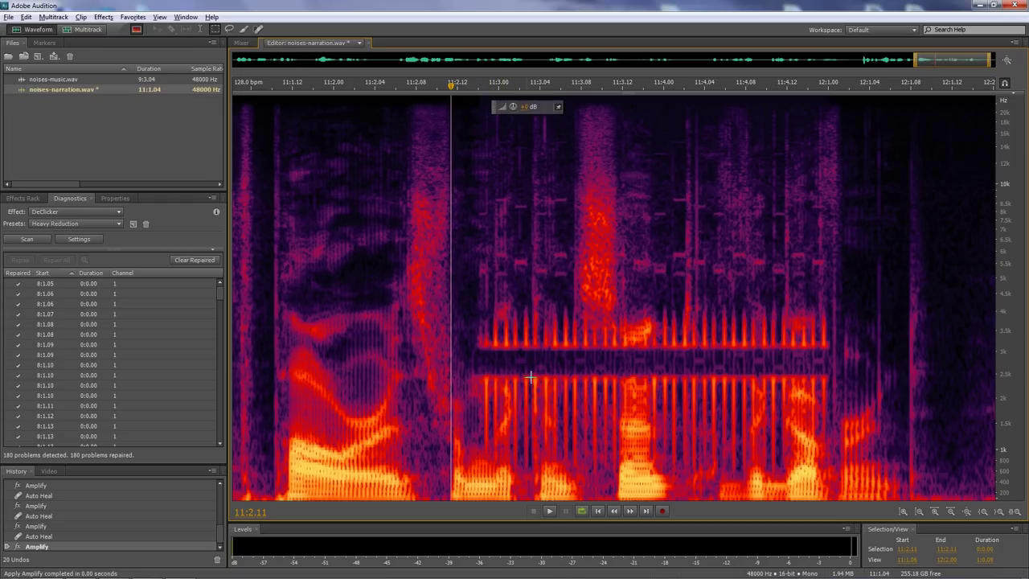
Lower the volume of the spikes from 11:2.14 to 12:1.00 between about 0.9 and 2.5 kHz, and play back from 11:1.14
{"action": "left_click_drag", "start_coordinate": [480, 374], "coordinate": [834, 458]}
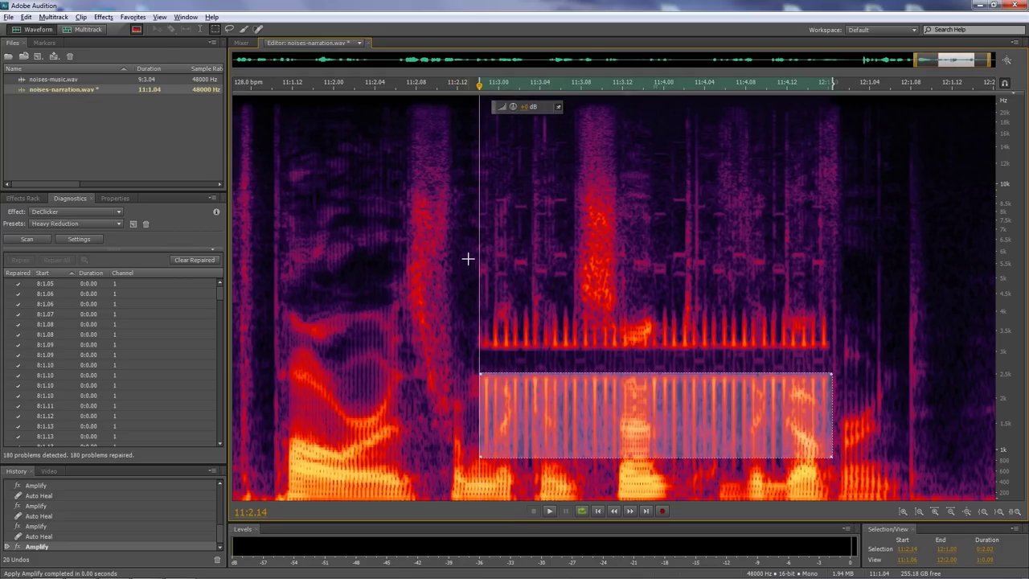
{"action": "left_click_drag", "start_coordinate": [527, 110], "coordinate": [527, 117]}
{"action": "left_click", "coordinate": [316, 366]}
{"action": "key", "text": "space"}
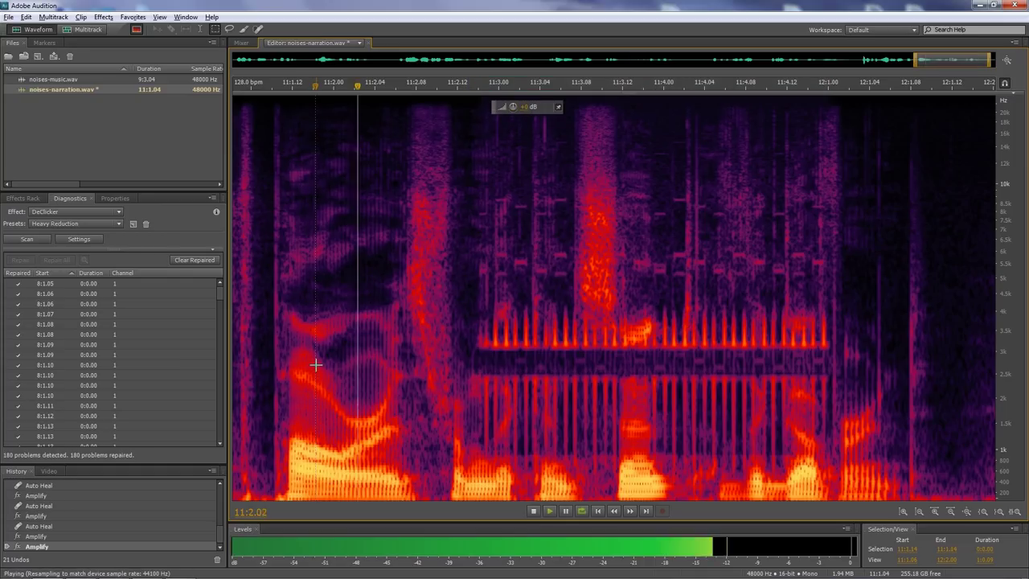
{"action": "key", "text": "space"}
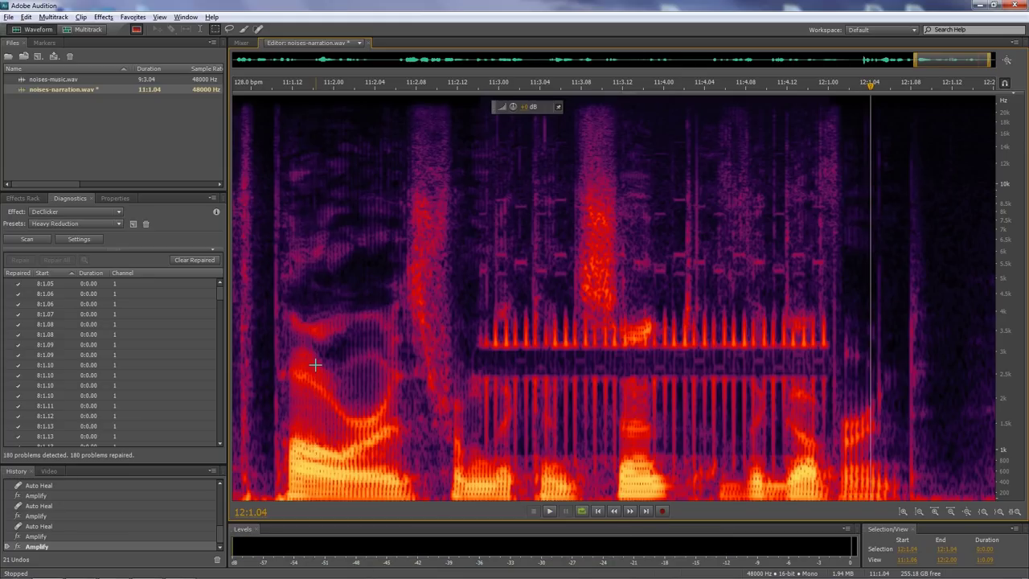